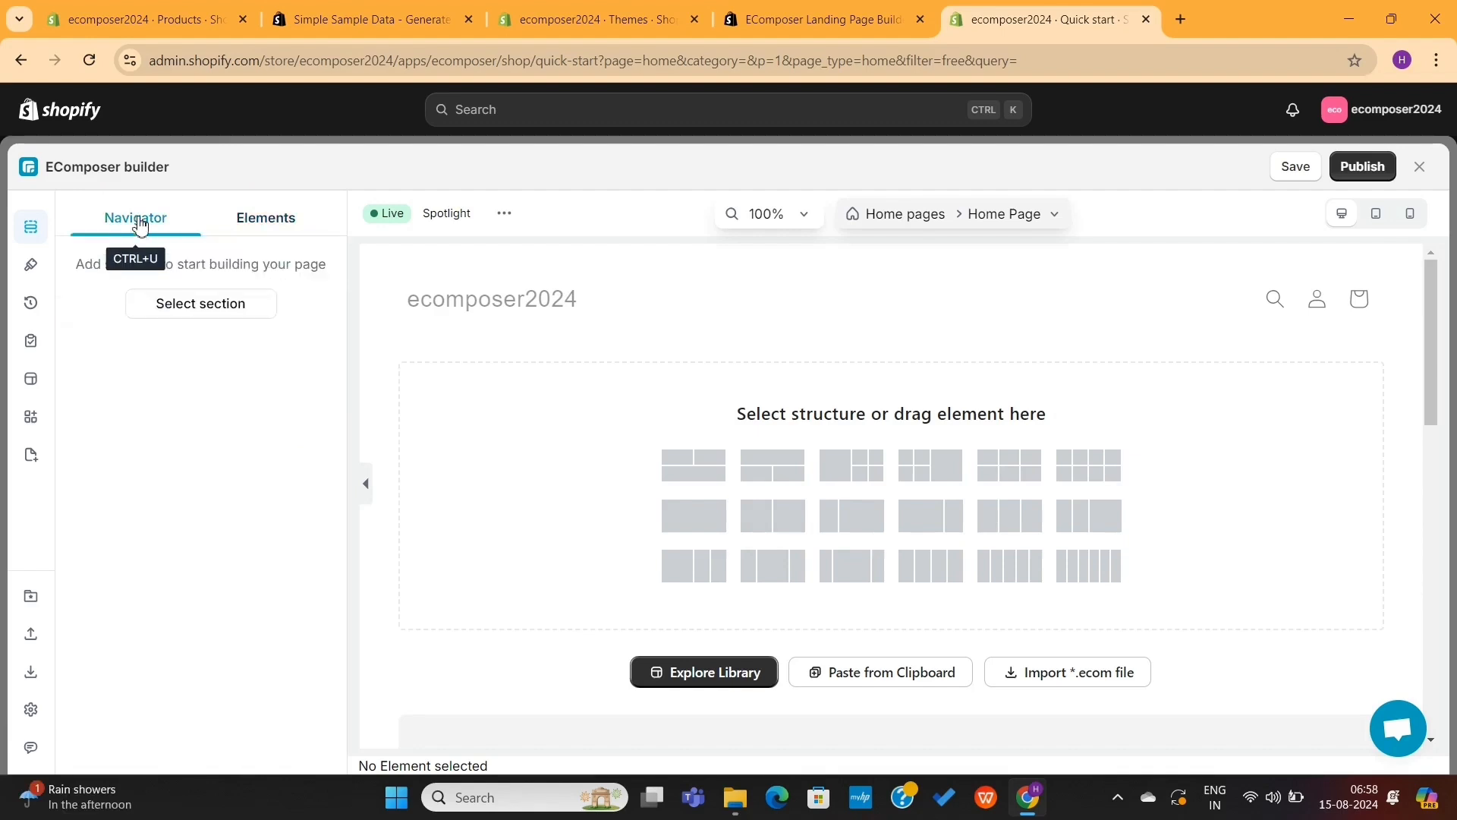
Browse the ready-made section templates and page templates in the EComposer library.
{"action": "left_click", "coordinate": [205, 319]}
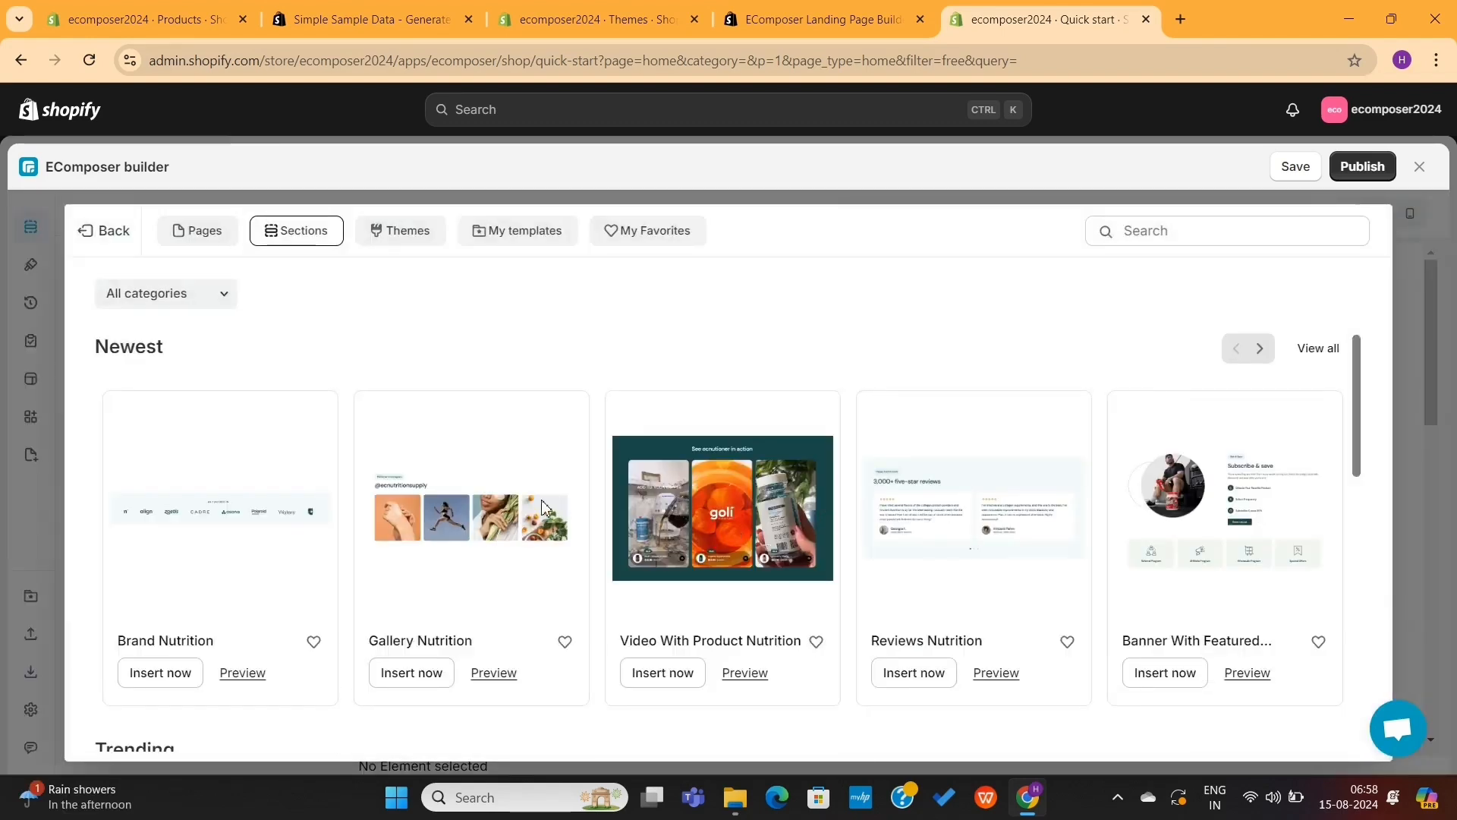
{"action": "scroll", "coordinate": [546, 508], "scroll_direction": "down", "scroll_amount": 5}
{"action": "scroll", "coordinate": [546, 508], "scroll_direction": "up", "scroll_amount": 5}
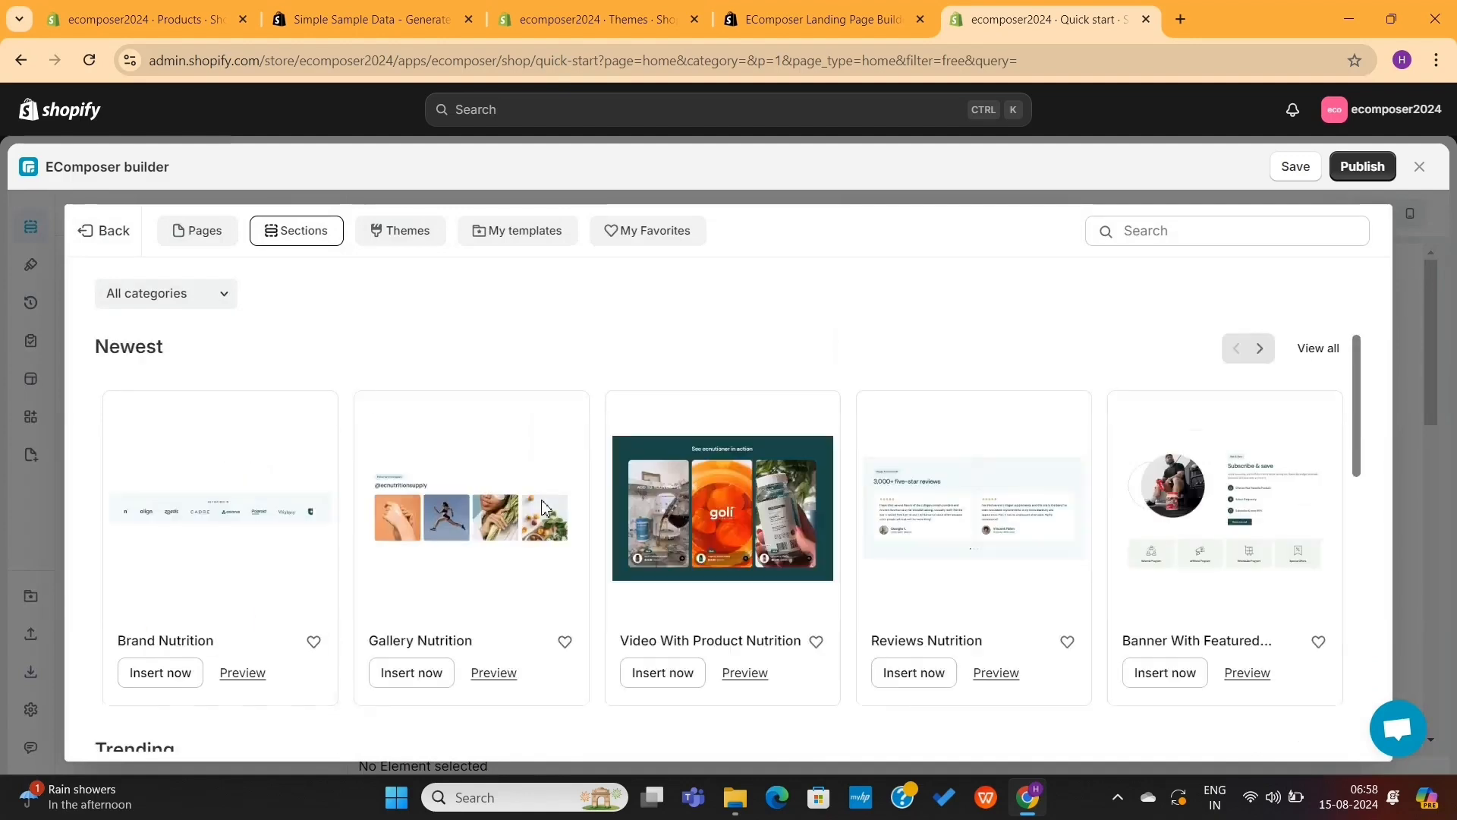
{"action": "left_click", "coordinate": [213, 237]}
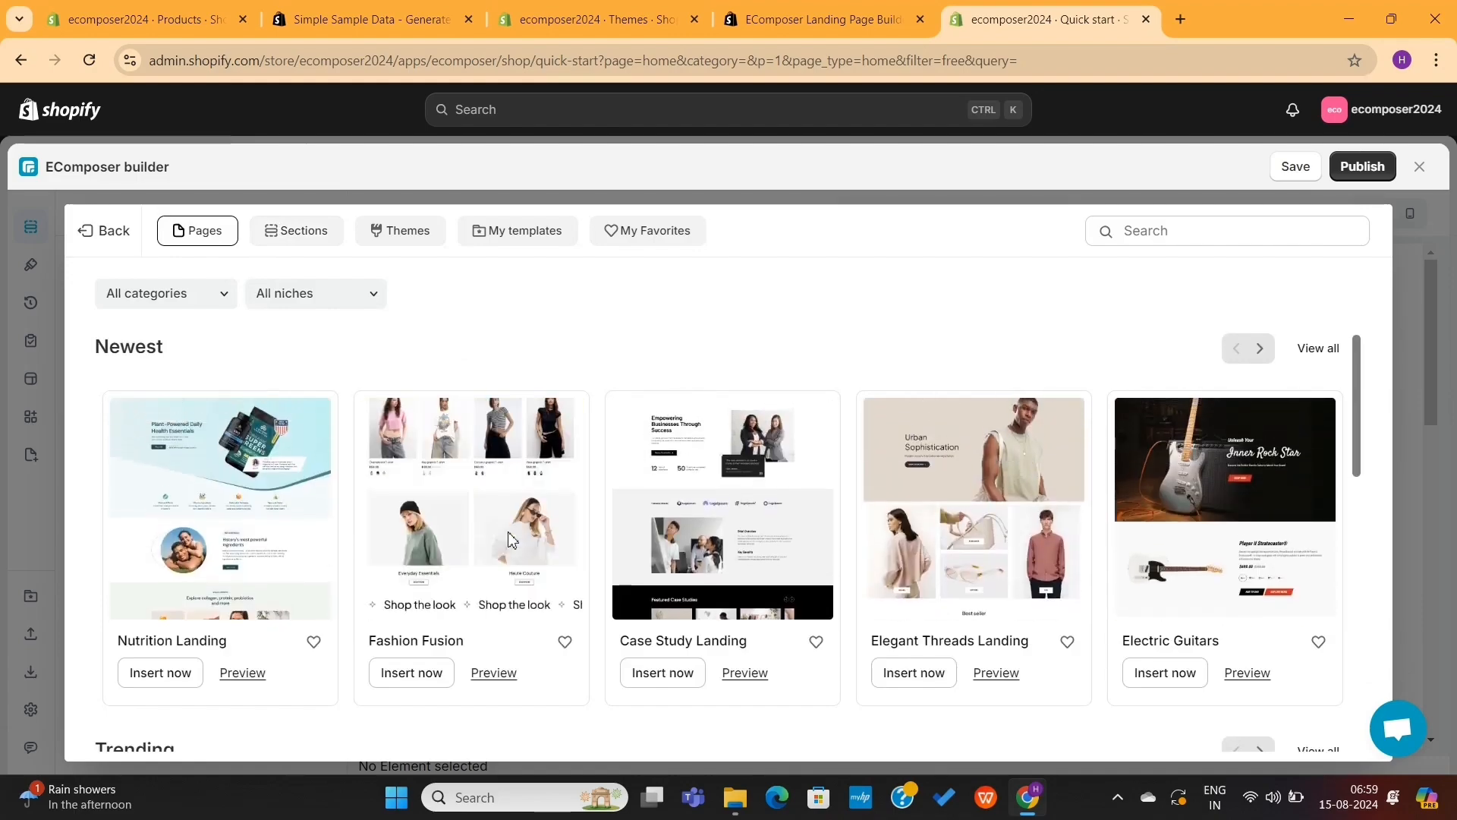
{"action": "scroll", "coordinate": [510, 539], "scroll_direction": "down", "scroll_amount": 3}
{"action": "scroll", "coordinate": [510, 539], "scroll_direction": "down", "scroll_amount": 1}
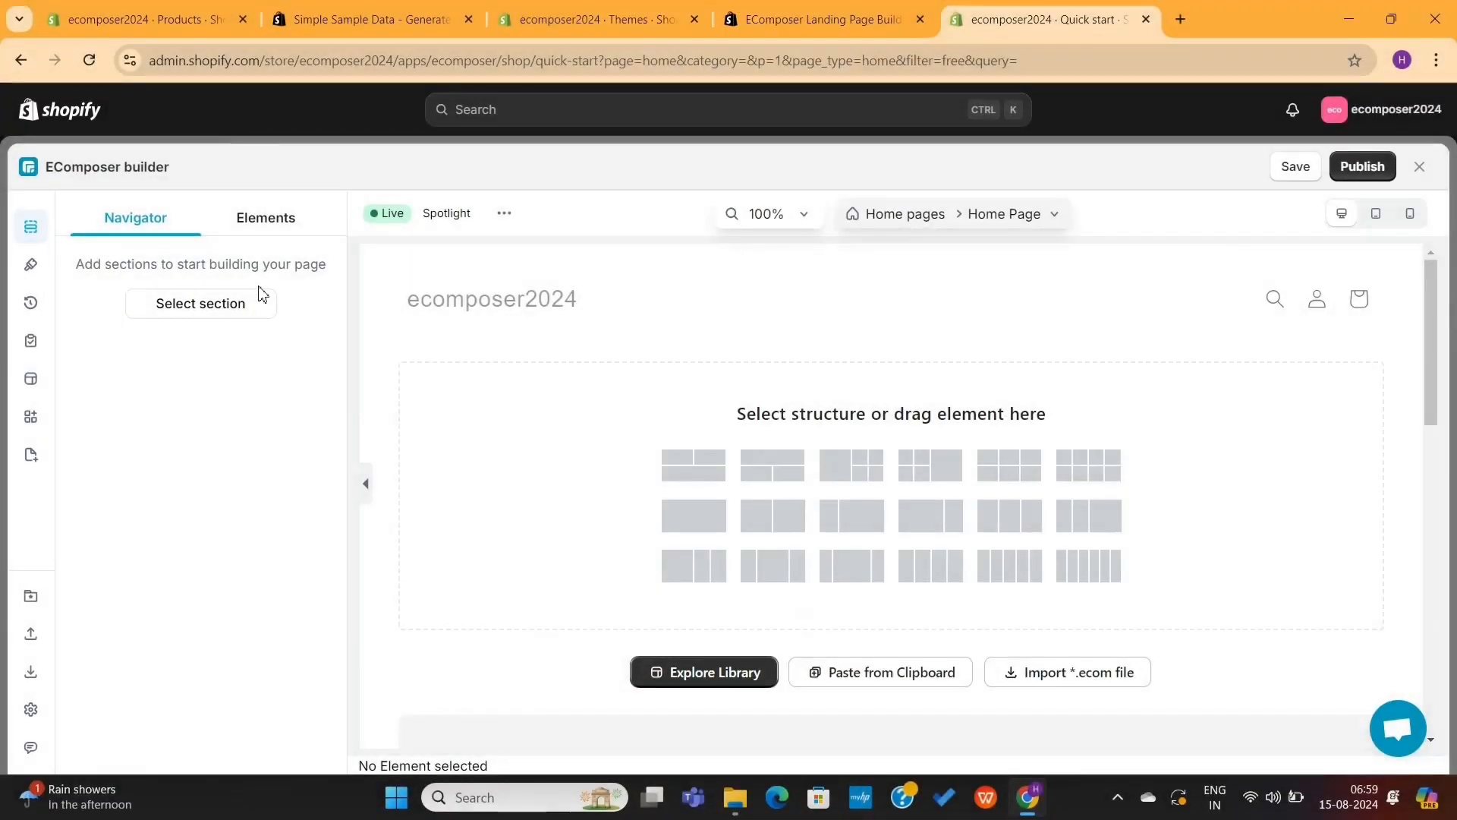
Add a section to the home page using the structure with one full-width row above two equal columns.
{"action": "left_click", "coordinate": [263, 220]}
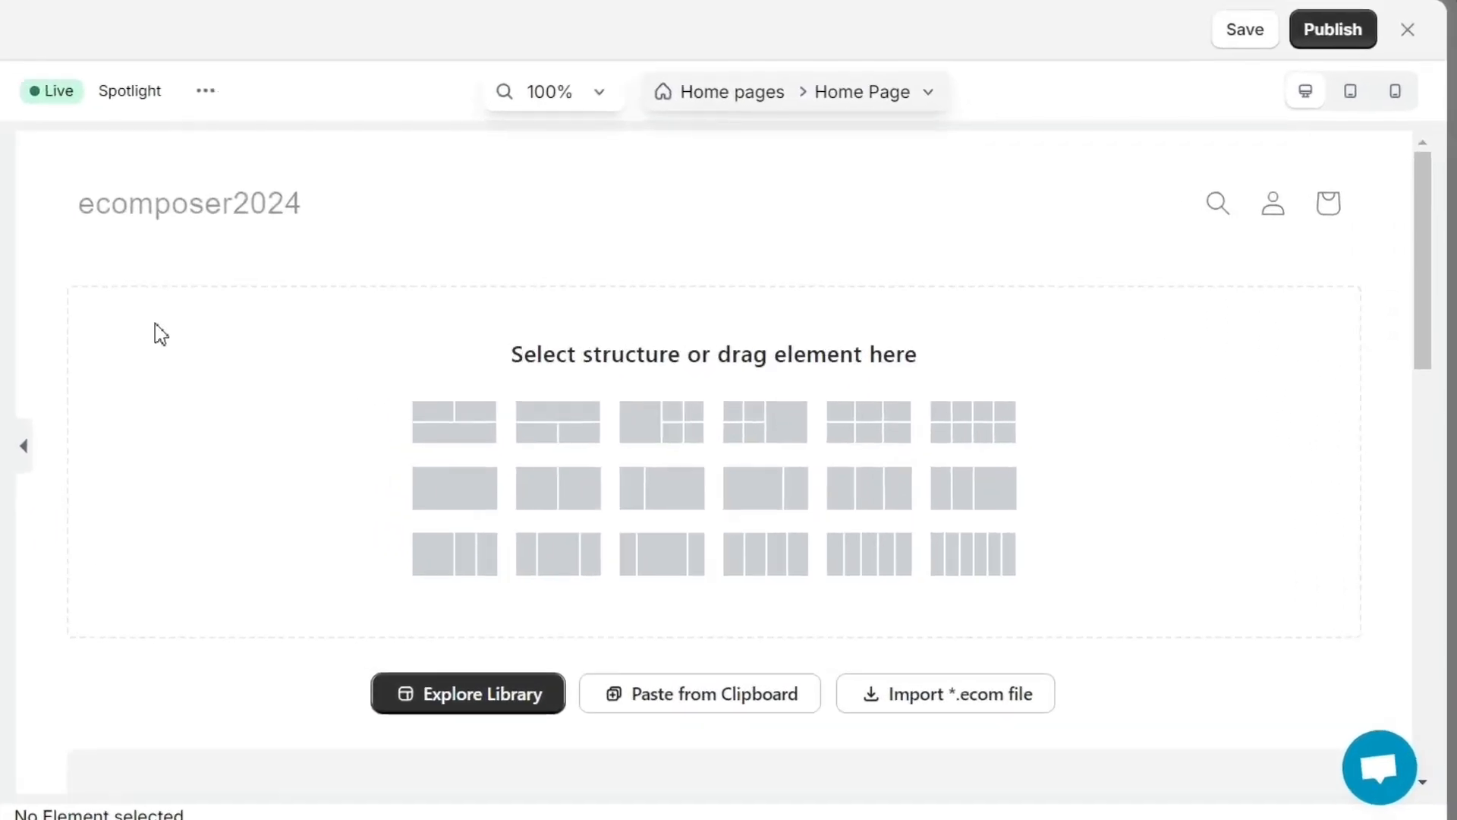
{"action": "left_click_drag", "start_coordinate": [499, 354], "coordinate": [1017, 354]}
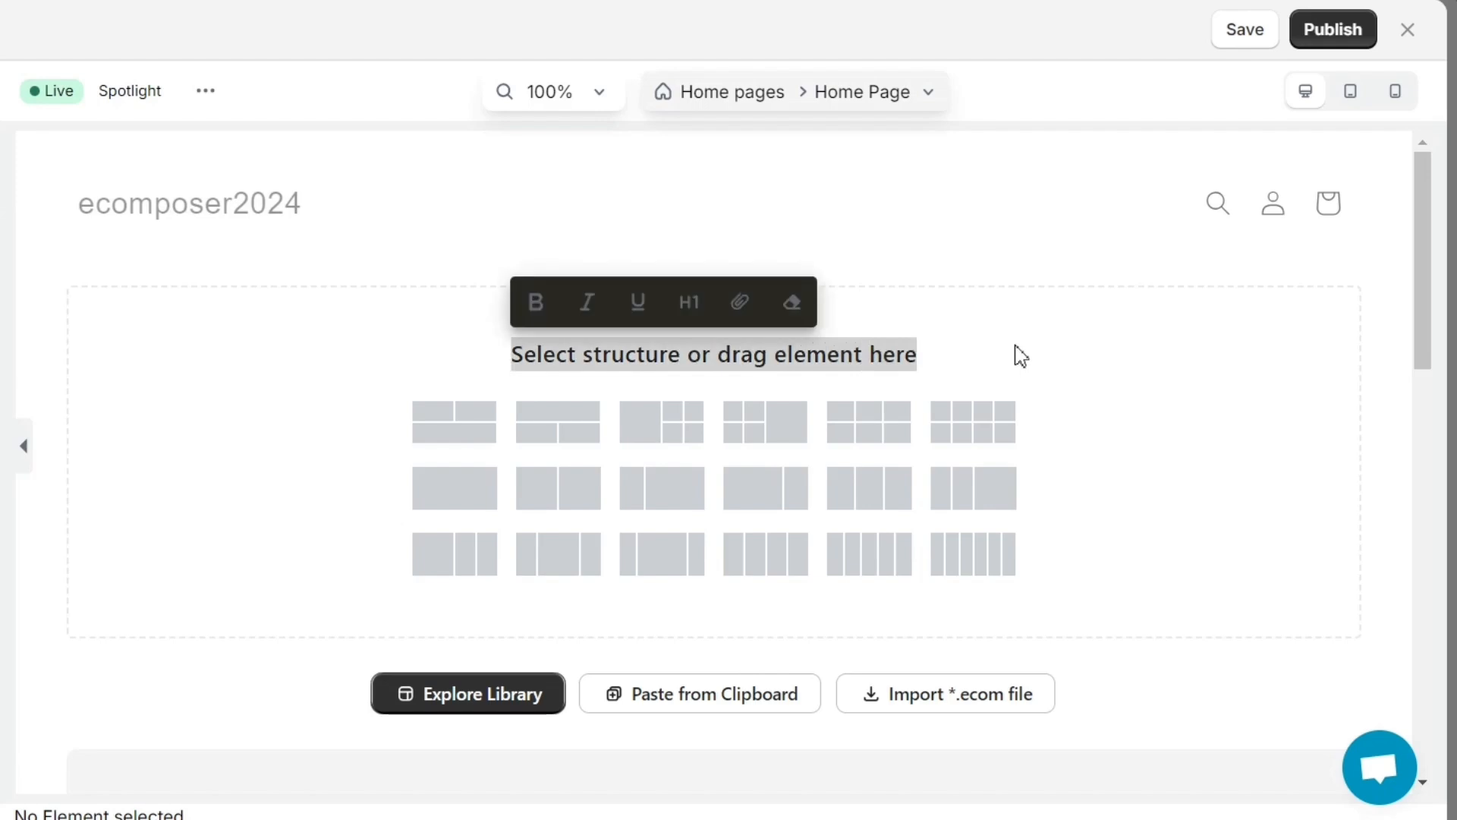
{"action": "left_click", "coordinate": [1020, 355]}
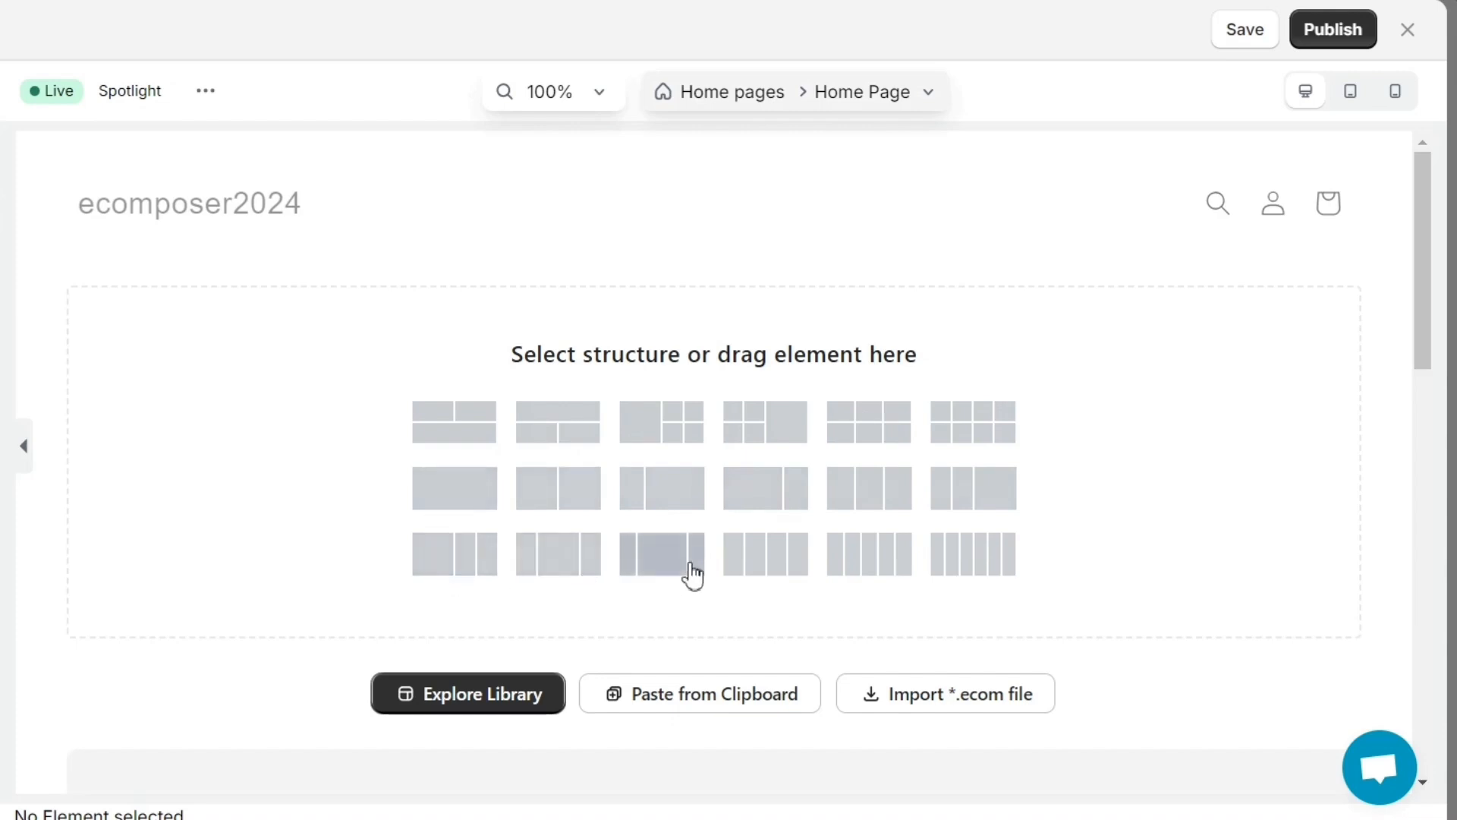
{"action": "left_click", "coordinate": [566, 430]}
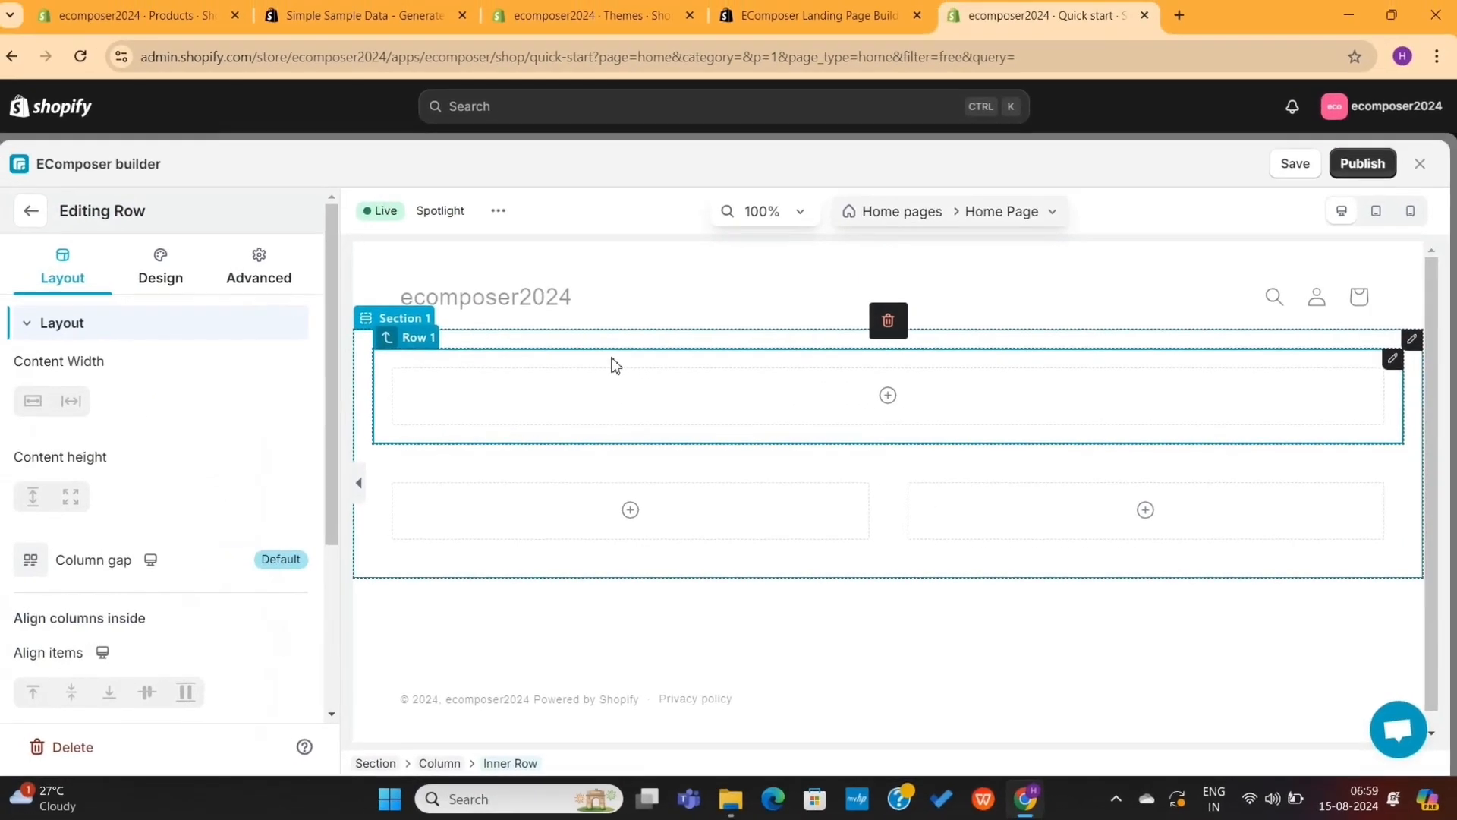
Add a Banner element from the basic elements to the full-width row of the section.
{"action": "left_click", "coordinate": [348, 302]}
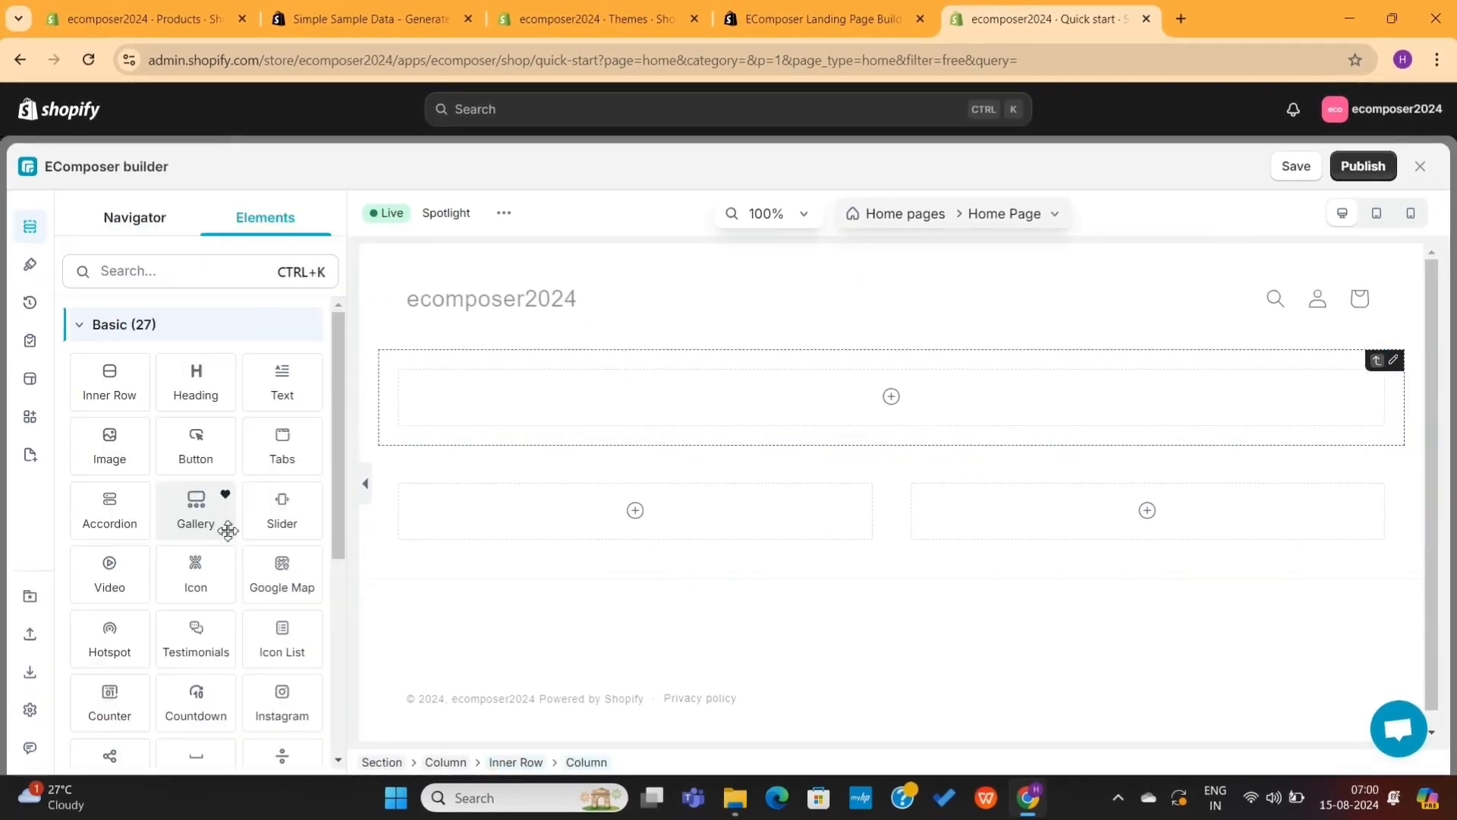
{"action": "scroll", "coordinate": [227, 531], "scroll_direction": "down", "scroll_amount": 2}
{"action": "scroll", "coordinate": [227, 531], "scroll_direction": "down", "scroll_amount": 3}
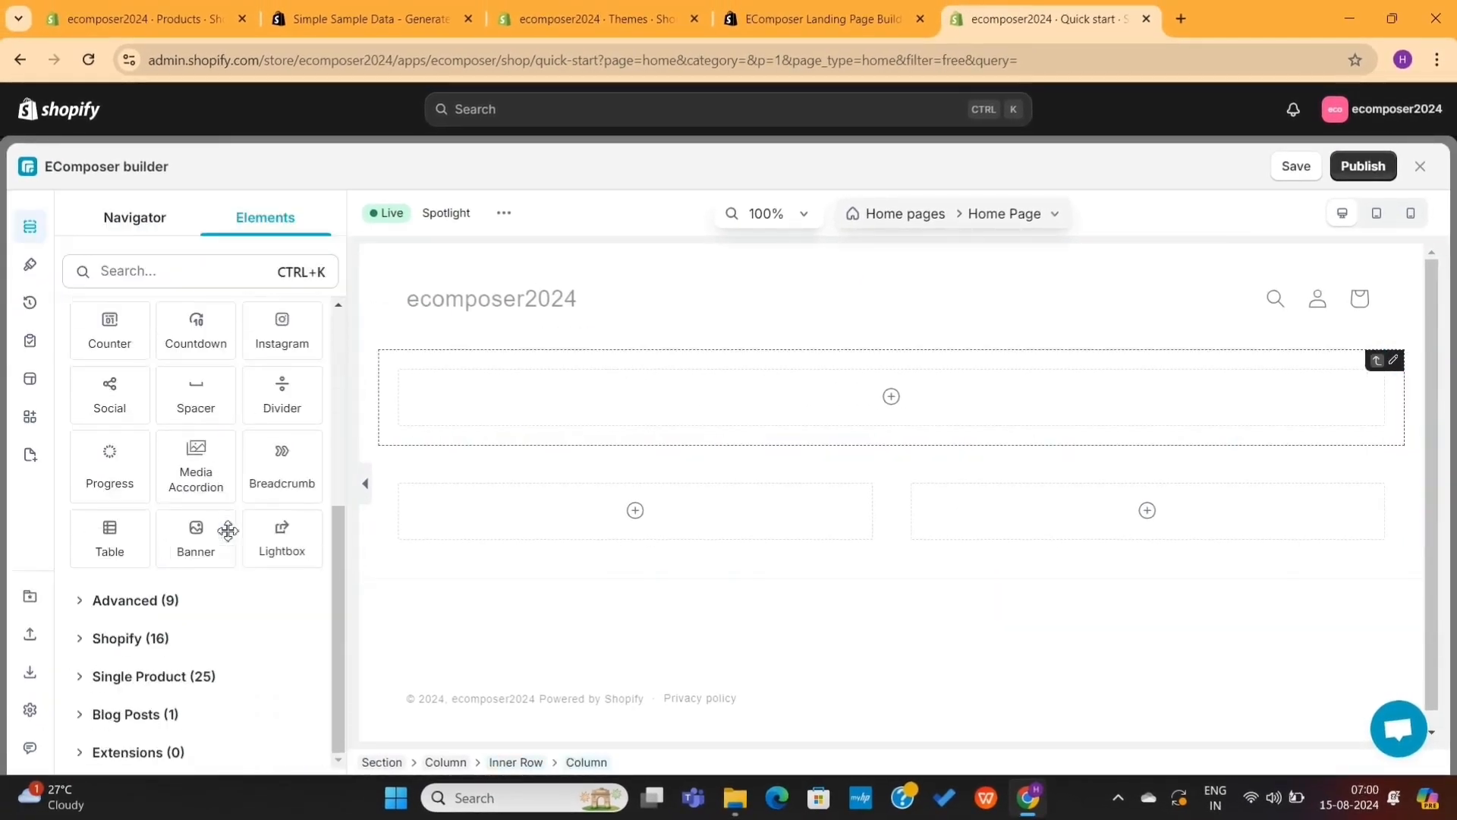
{"action": "scroll", "coordinate": [228, 531], "scroll_direction": "up", "scroll_amount": 4}
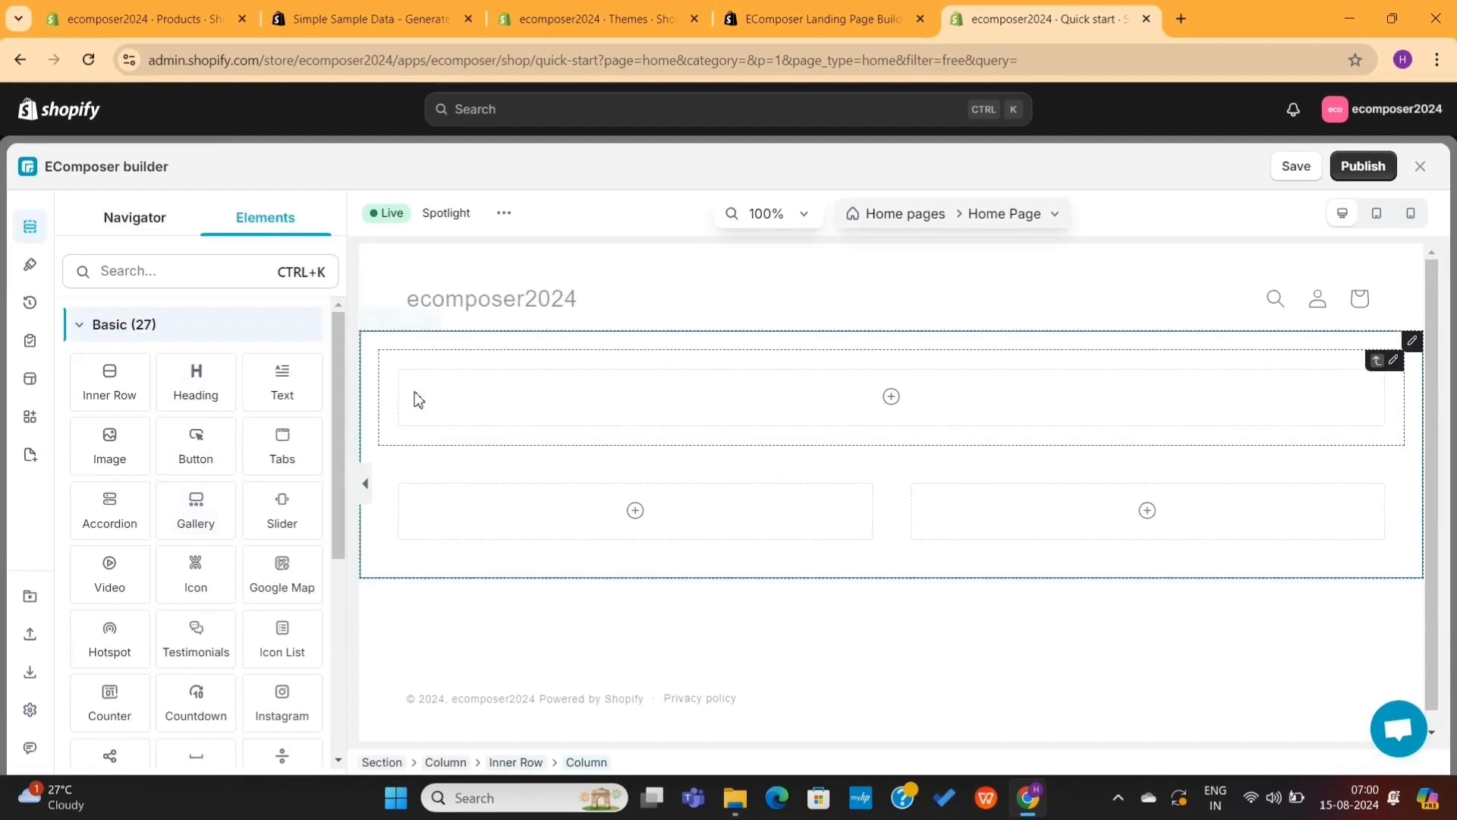
{"action": "scroll", "coordinate": [216, 428], "scroll_direction": "down", "scroll_amount": 5}
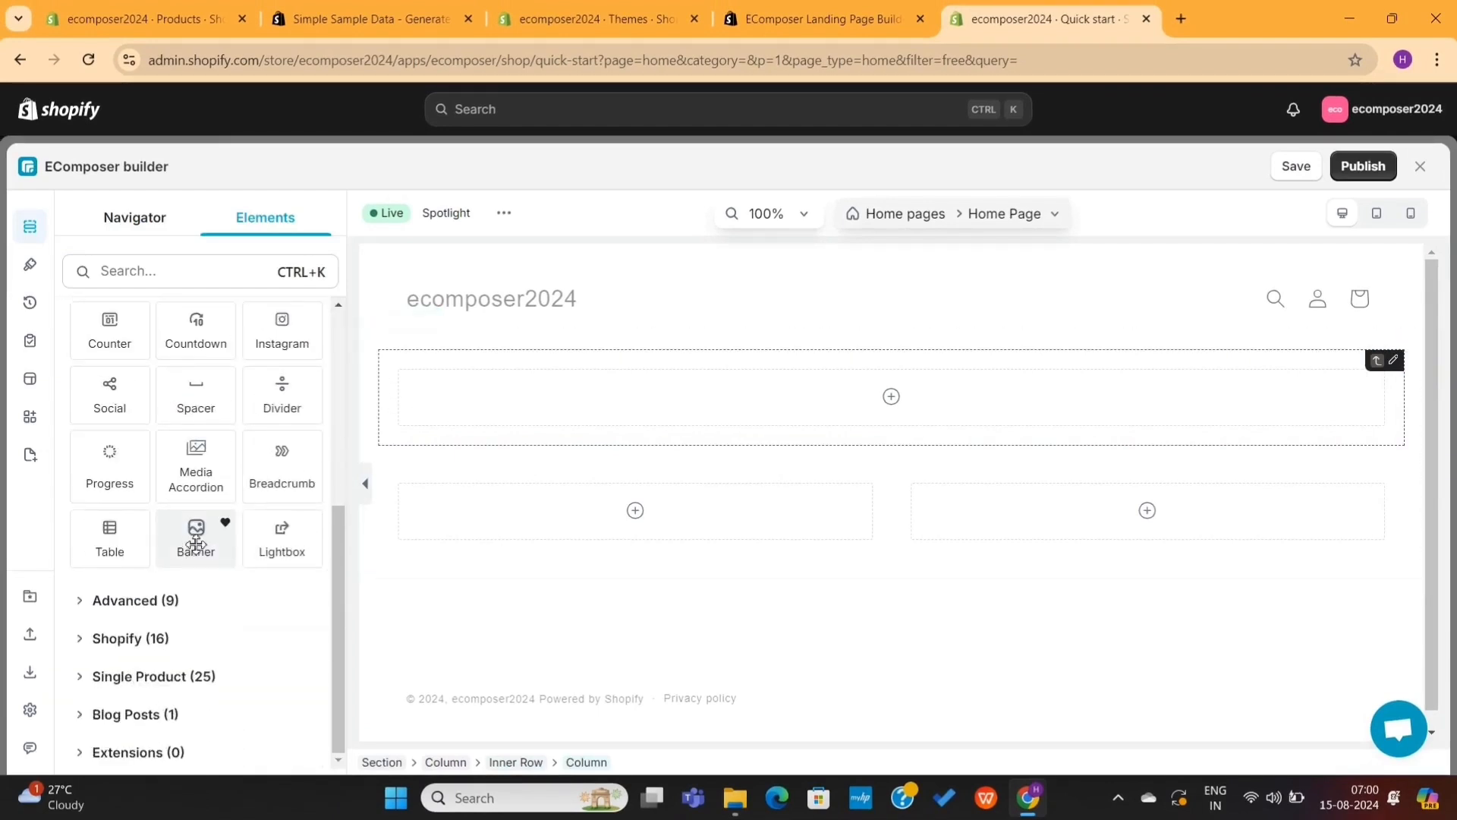
{"action": "left_click_drag", "start_coordinate": [196, 543], "coordinate": [593, 407]}
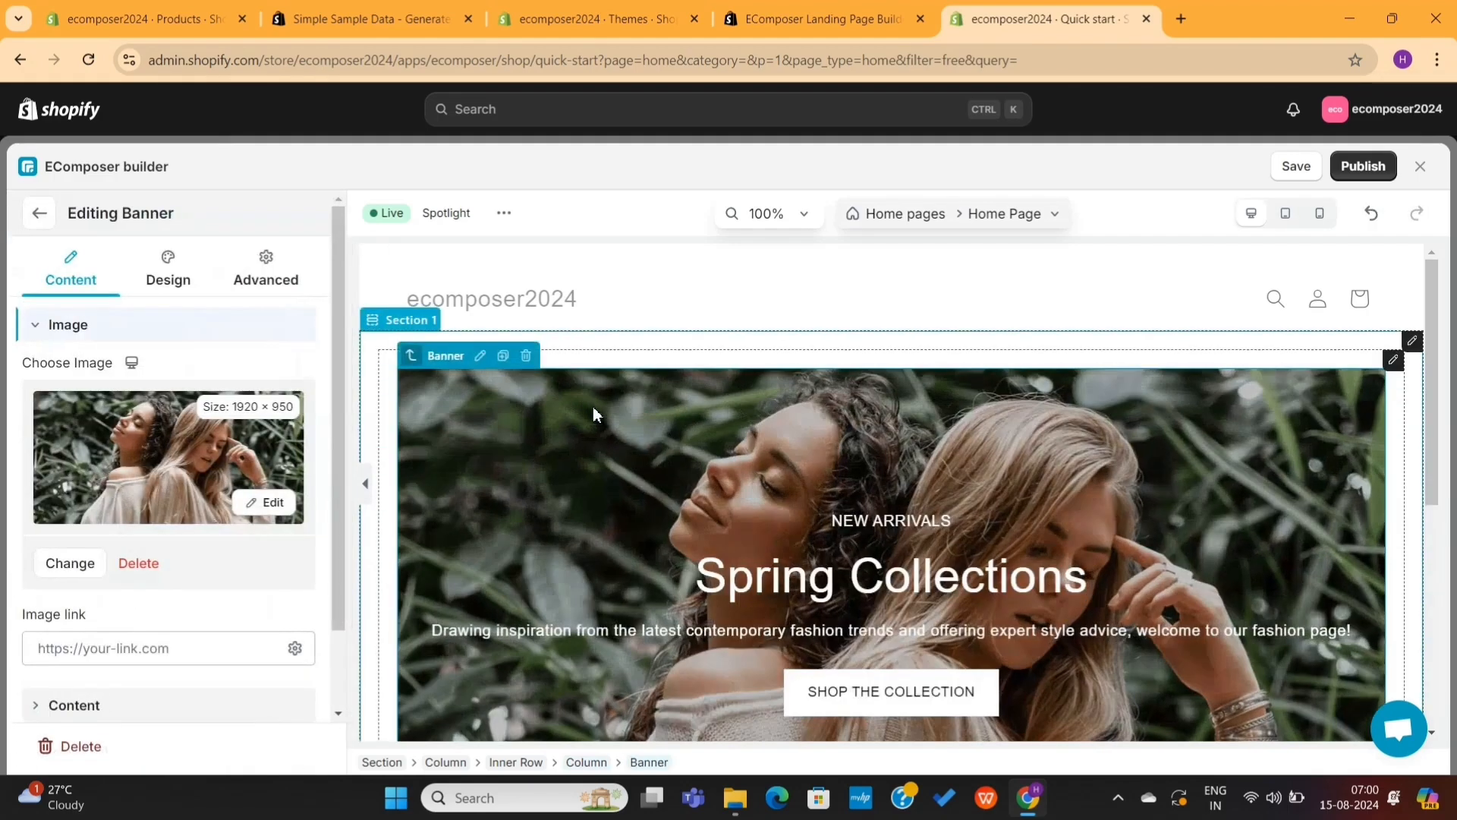
{"action": "scroll", "coordinate": [891, 577], "scroll_direction": "down", "scroll_amount": 3}
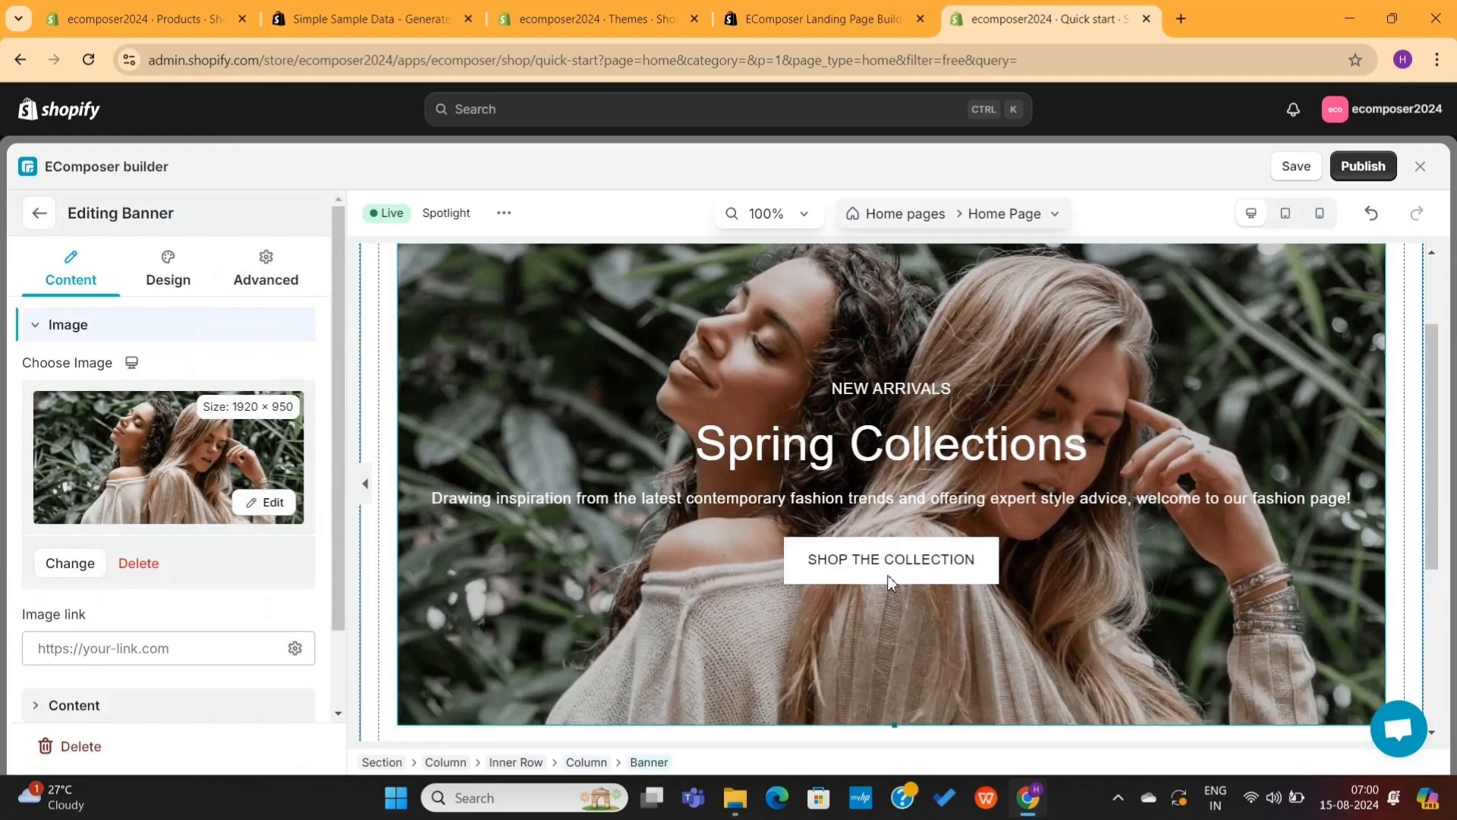
{"action": "scroll", "coordinate": [890, 576], "scroll_direction": "up", "scroll_amount": 3}
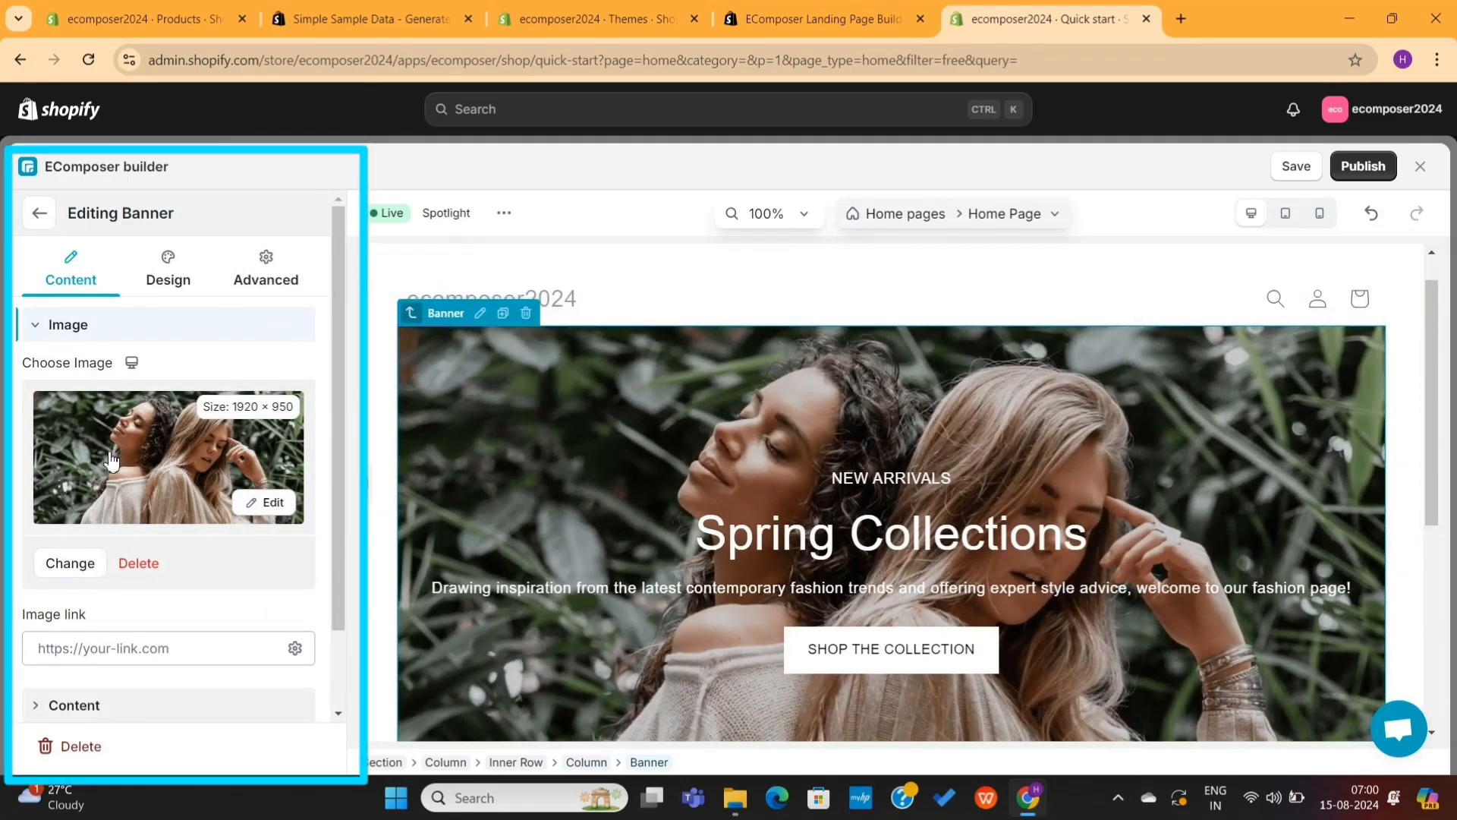
Remove the banner's default image and browse the uploaded and free images for a replacement.
{"action": "left_click", "coordinate": [139, 564]}
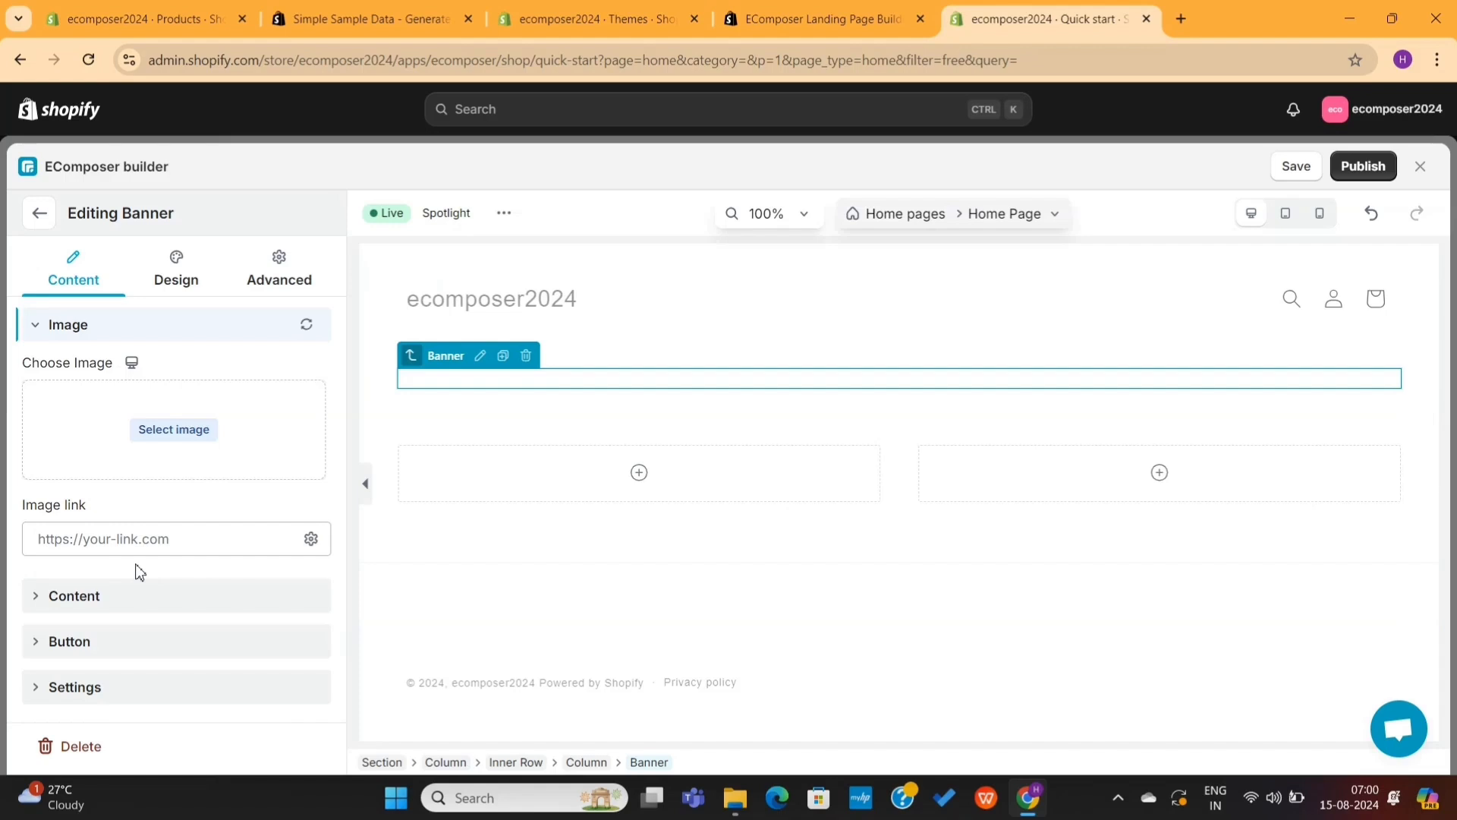
{"action": "left_click", "coordinate": [174, 429]}
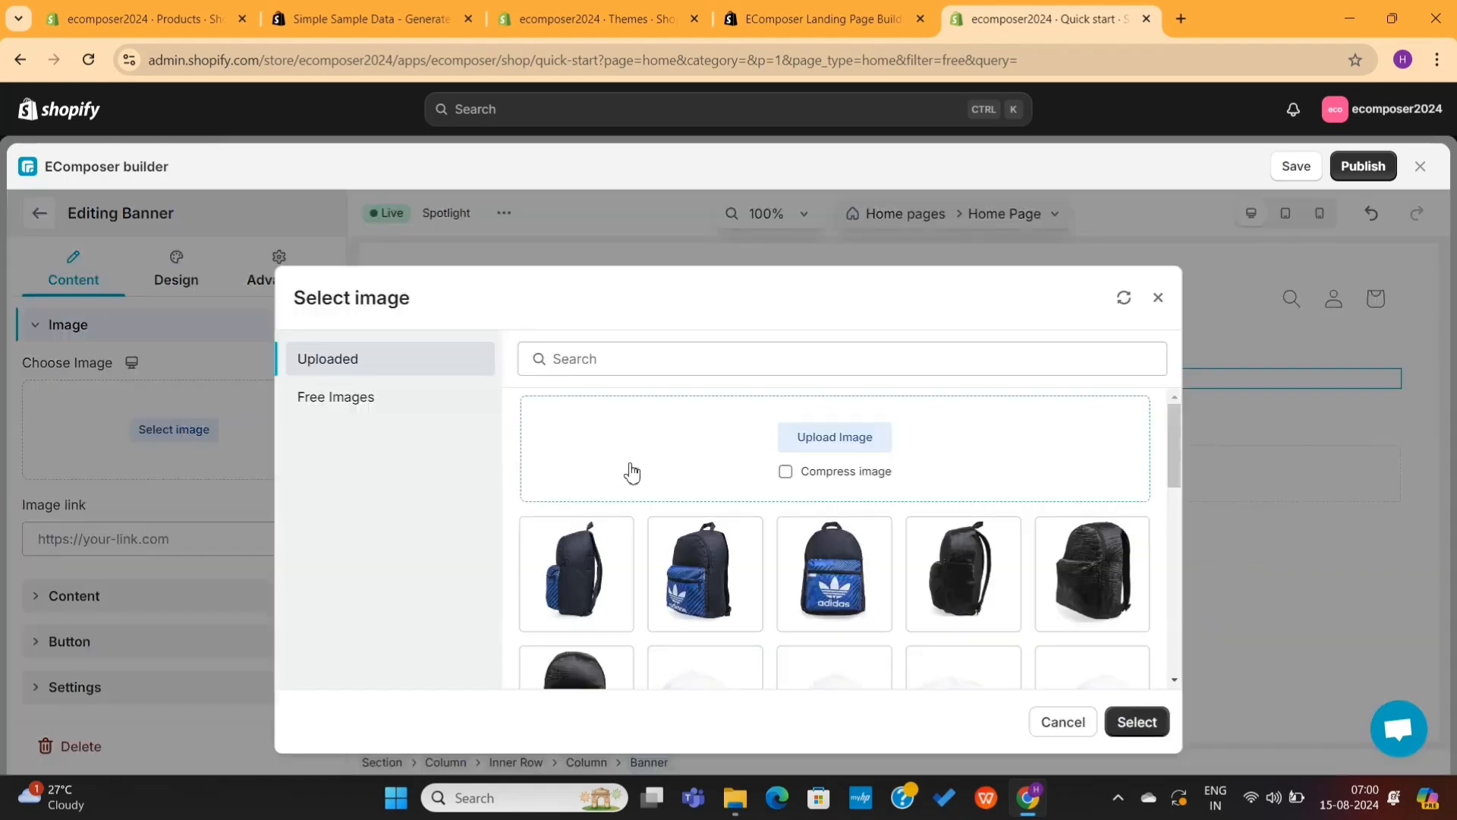
{"action": "scroll", "coordinate": [628, 471], "scroll_direction": "down", "scroll_amount": 5}
{"action": "scroll", "coordinate": [630, 471], "scroll_direction": "up", "scroll_amount": 3}
{"action": "scroll", "coordinate": [630, 472], "scroll_direction": "up", "scroll_amount": 3}
{"action": "left_click", "coordinate": [400, 399]}
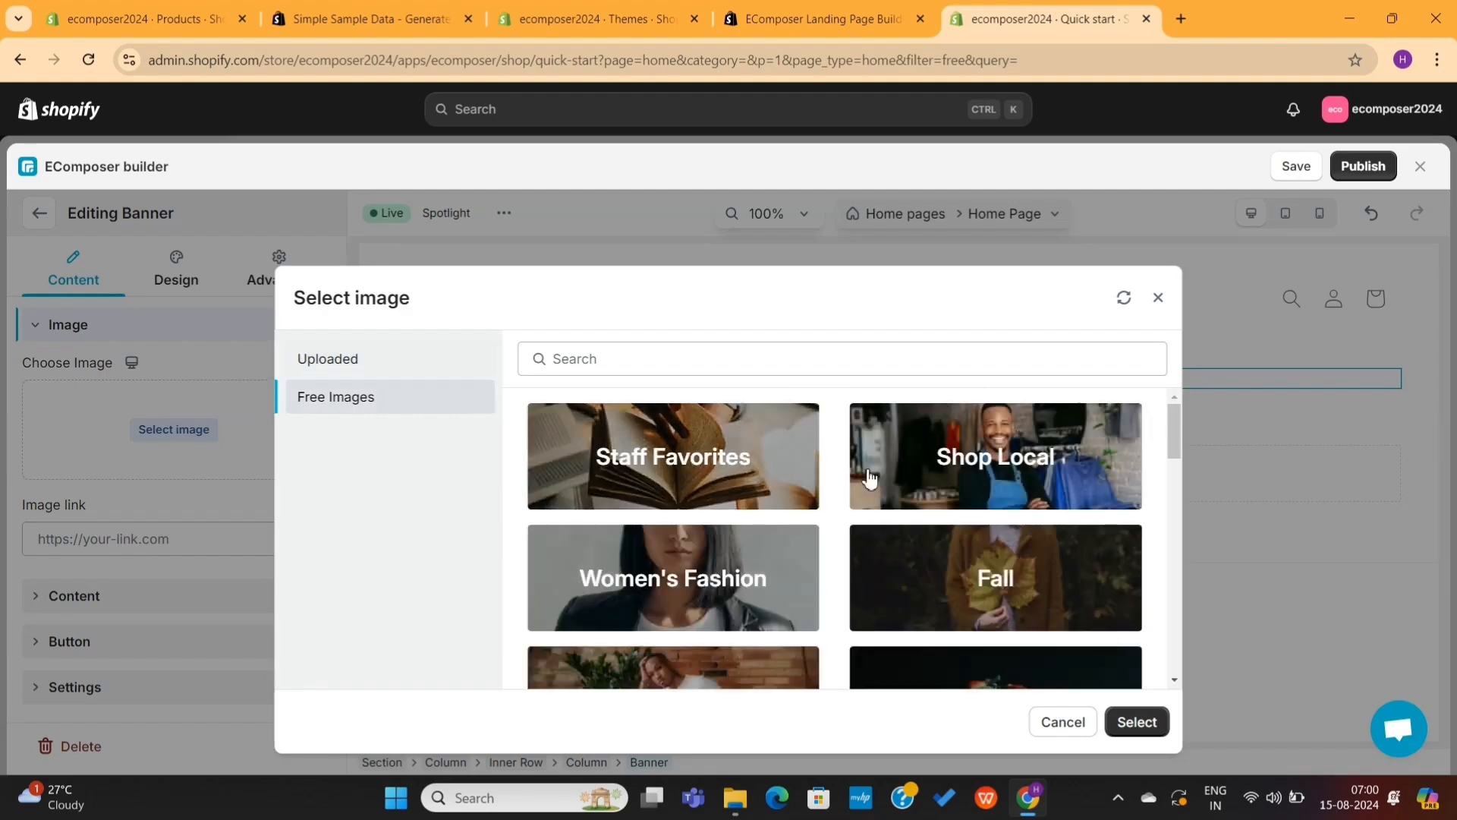
{"action": "scroll", "coordinate": [771, 584], "scroll_direction": "down", "scroll_amount": 5}
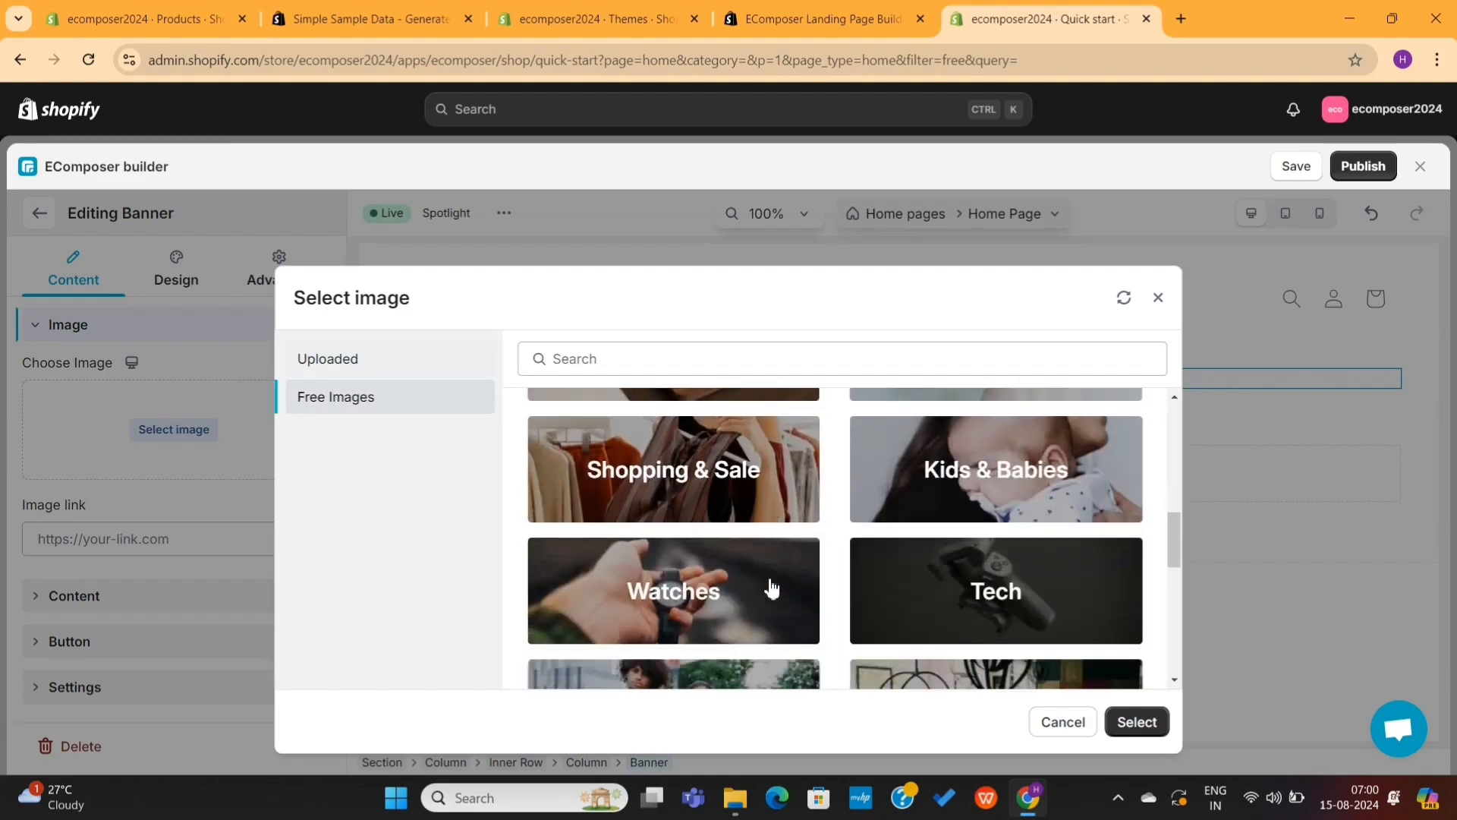
{"action": "scroll", "coordinate": [771, 589], "scroll_direction": "down", "scroll_amount": 2}
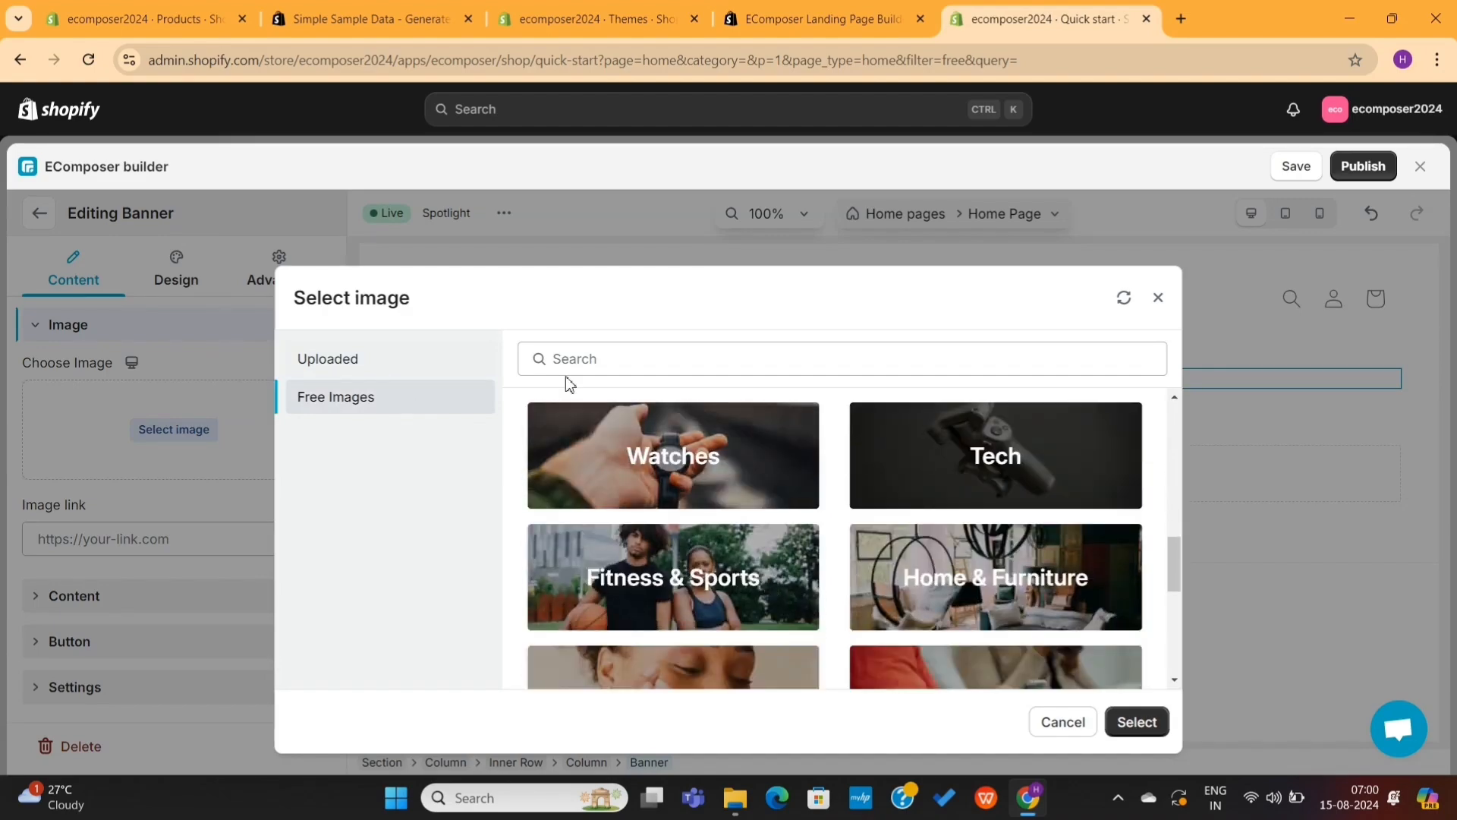
{"action": "left_click", "coordinate": [387, 360]}
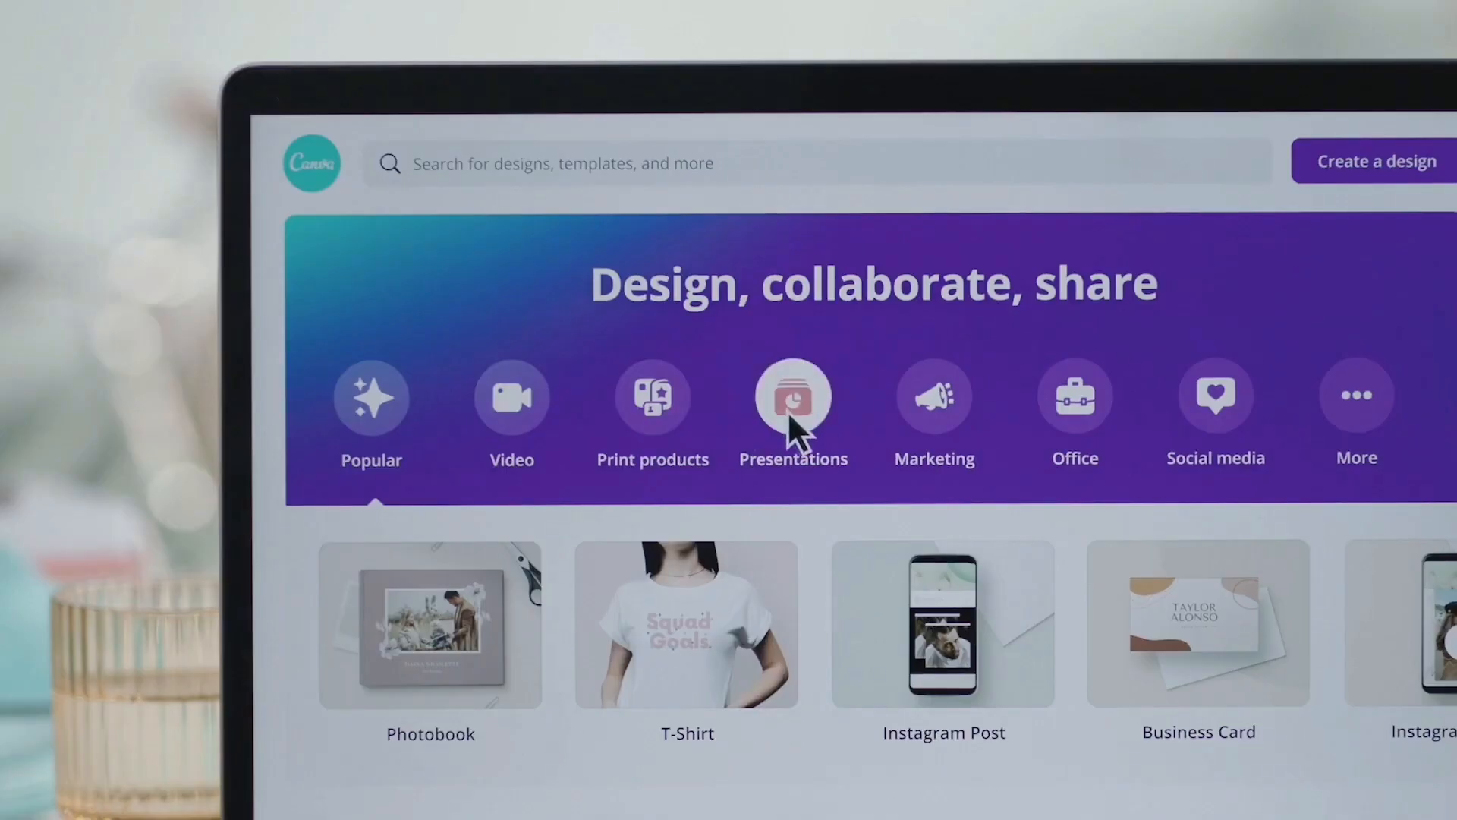
{"action": "left_click", "coordinate": [793, 398]}
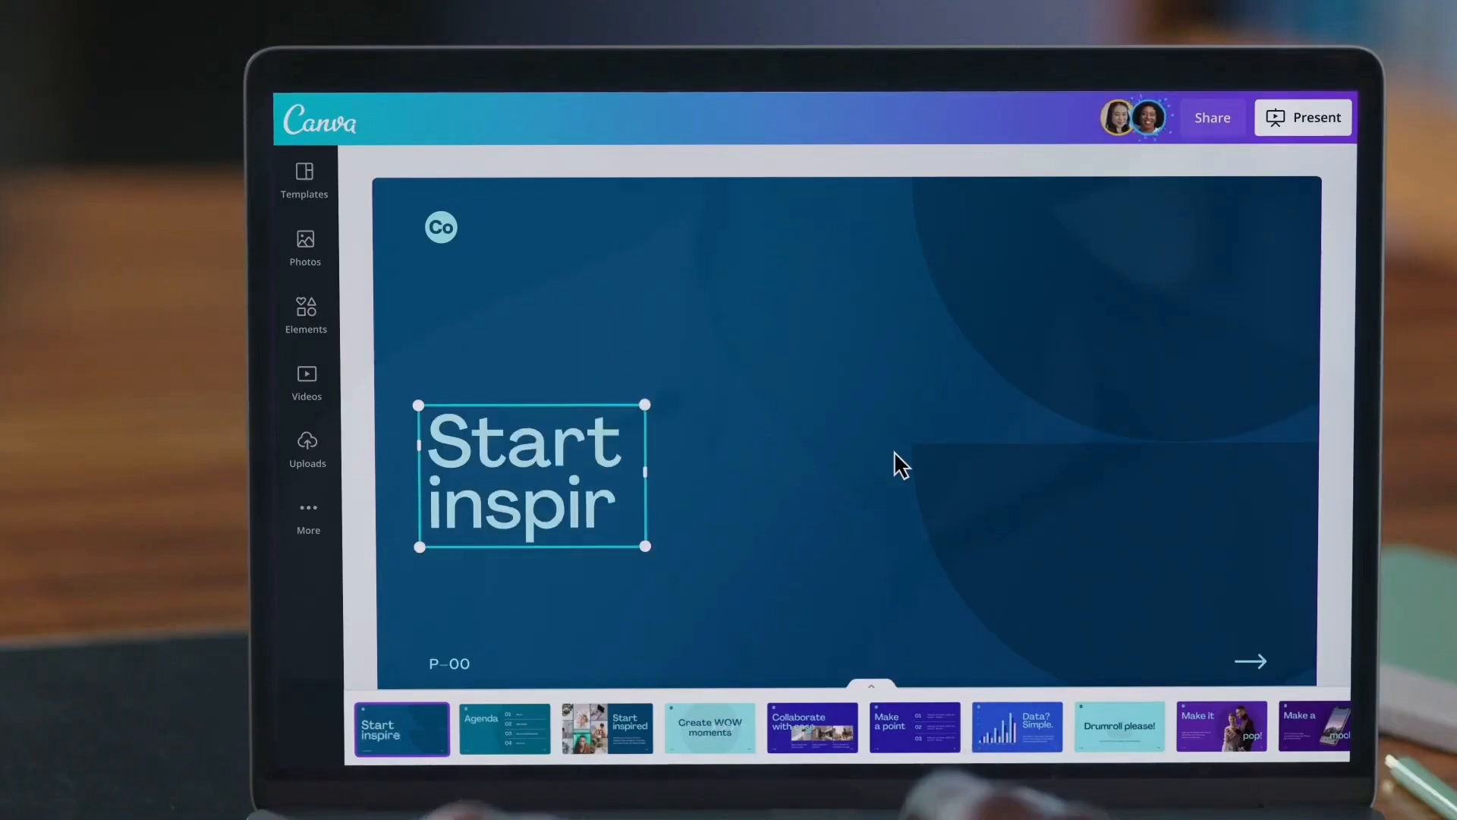
{"action": "type", "text": "ed"}
{"action": "left_click_drag", "start_coordinate": [709, 407], "coordinate": [827, 371]}
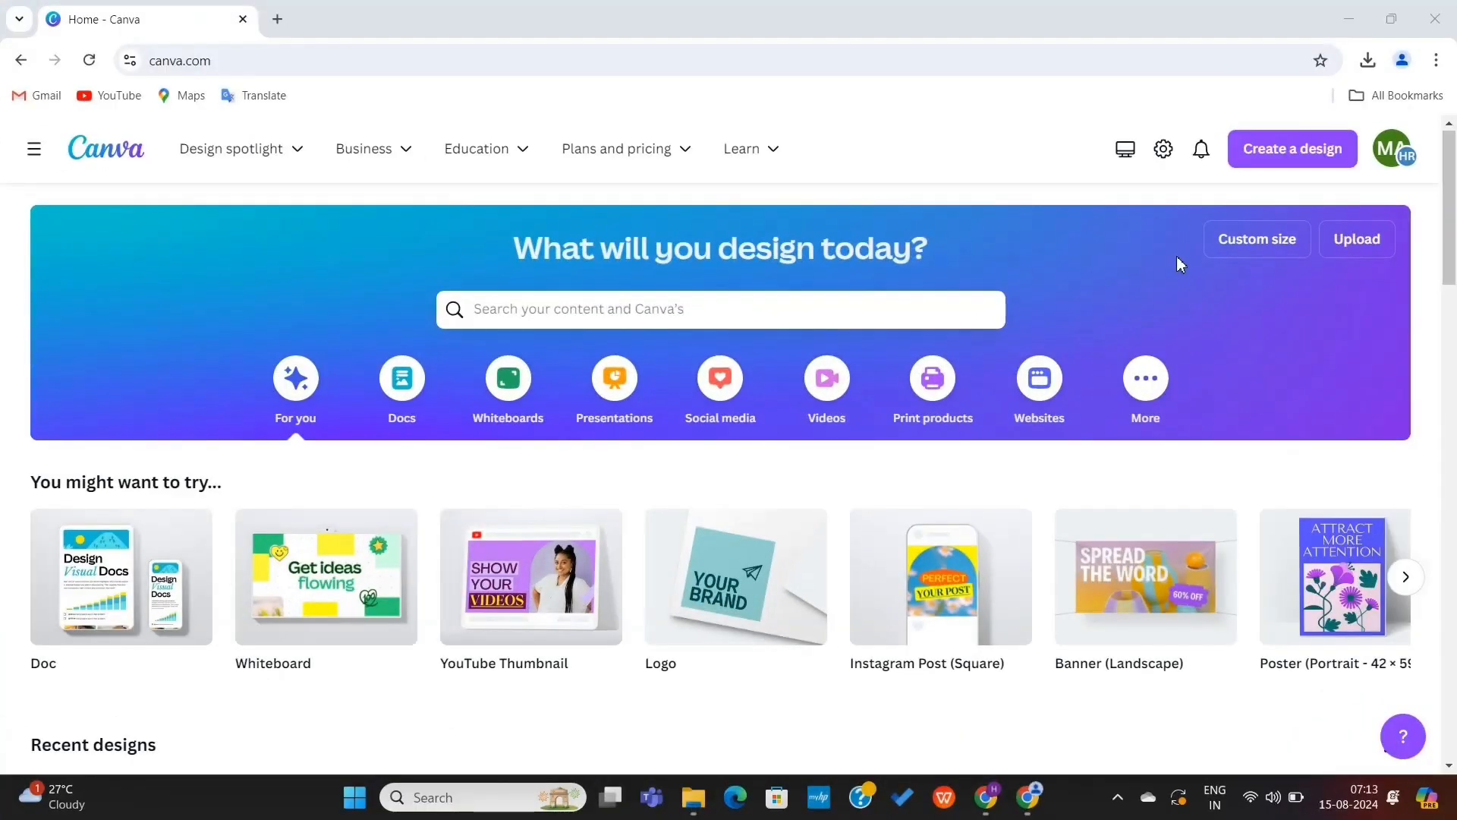
Switch to Canva and create a new custom-size design of 3840 × 2160 px.
{"action": "left_click", "coordinate": [1257, 240]}
{"action": "type", "text": "3840"}
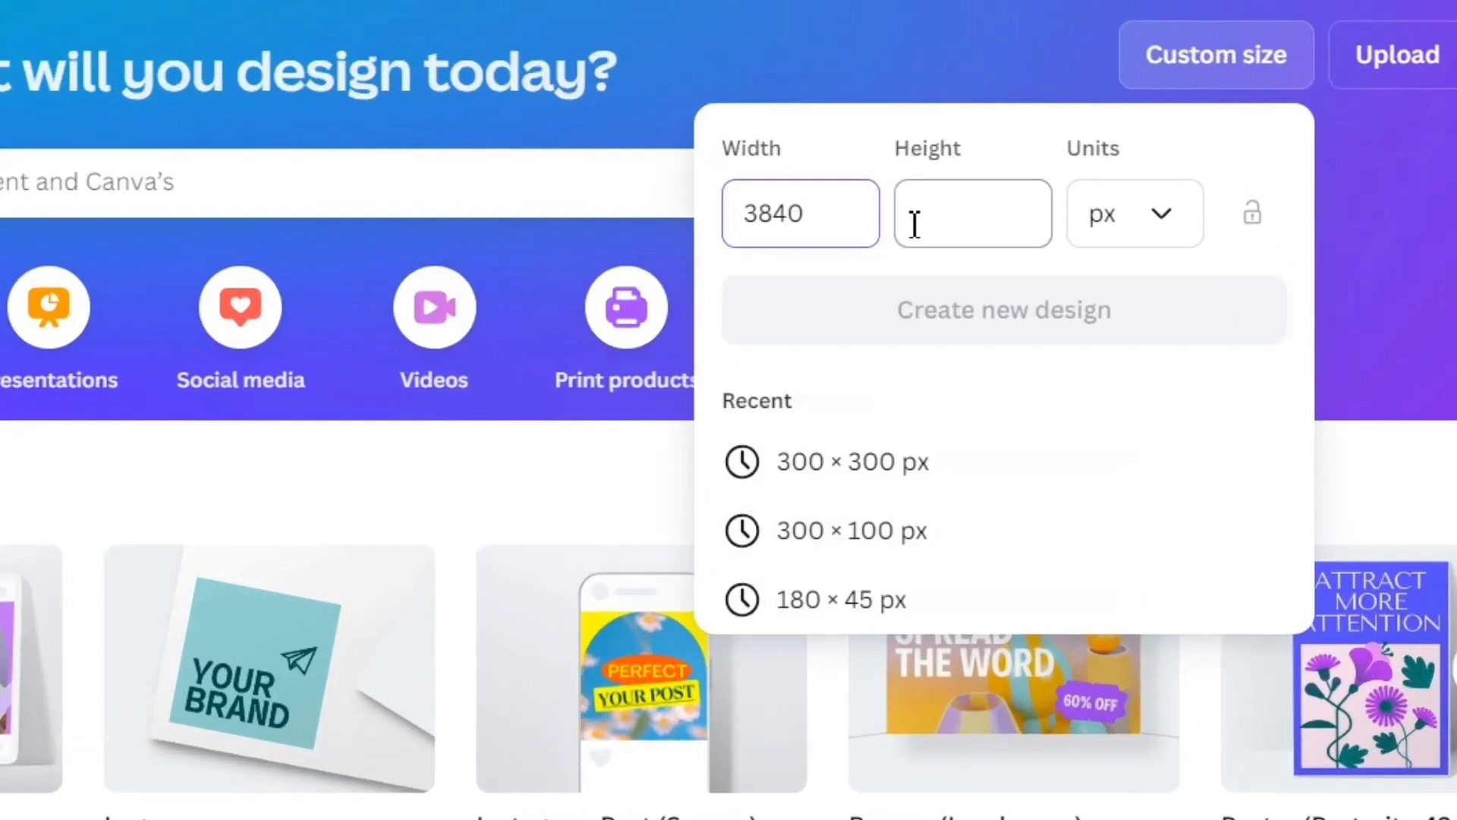
{"action": "left_click", "coordinate": [915, 220]}
{"action": "type", "text": "2160"}
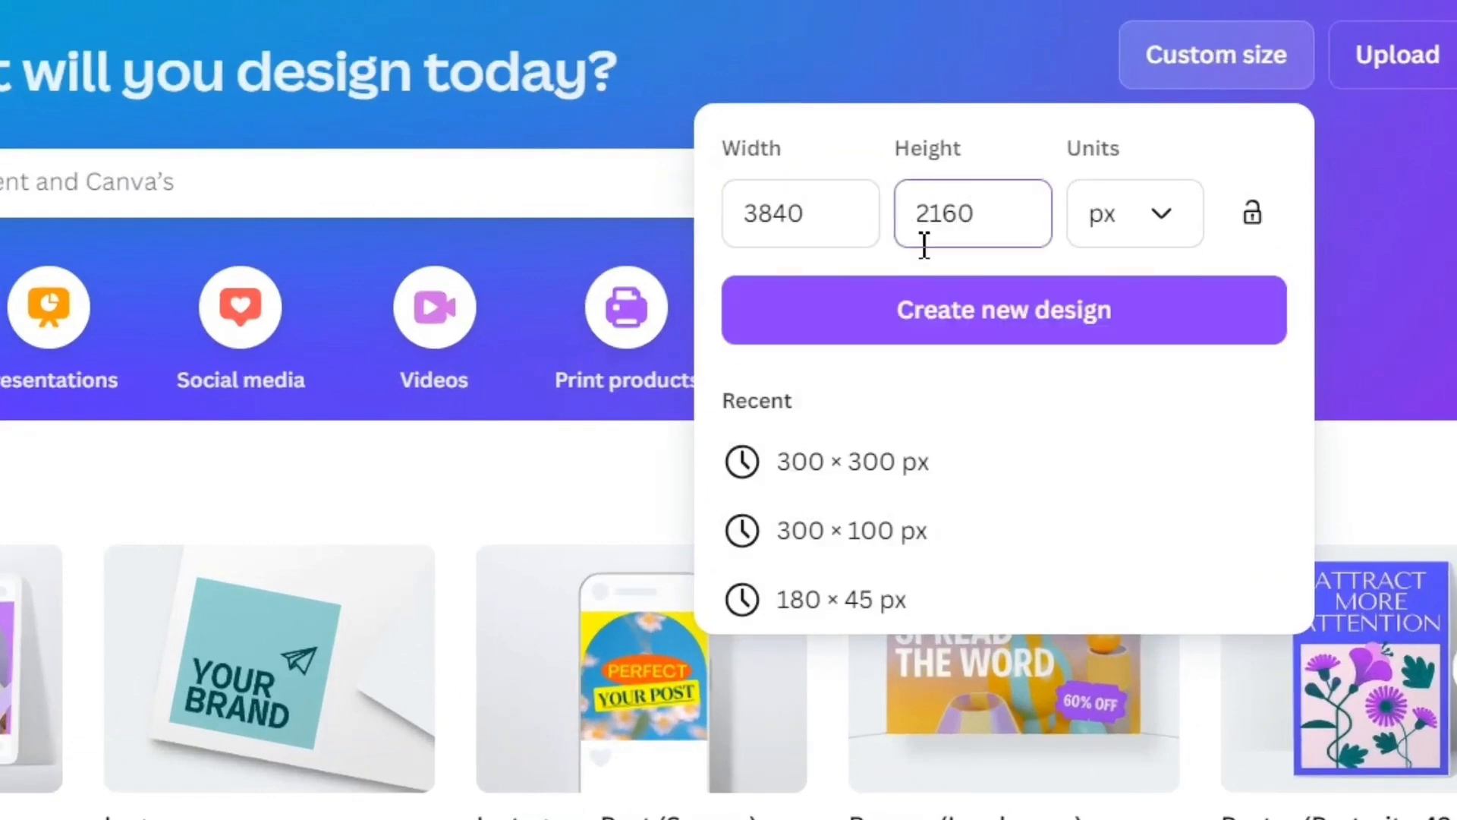
{"action": "left_click", "coordinate": [969, 319]}
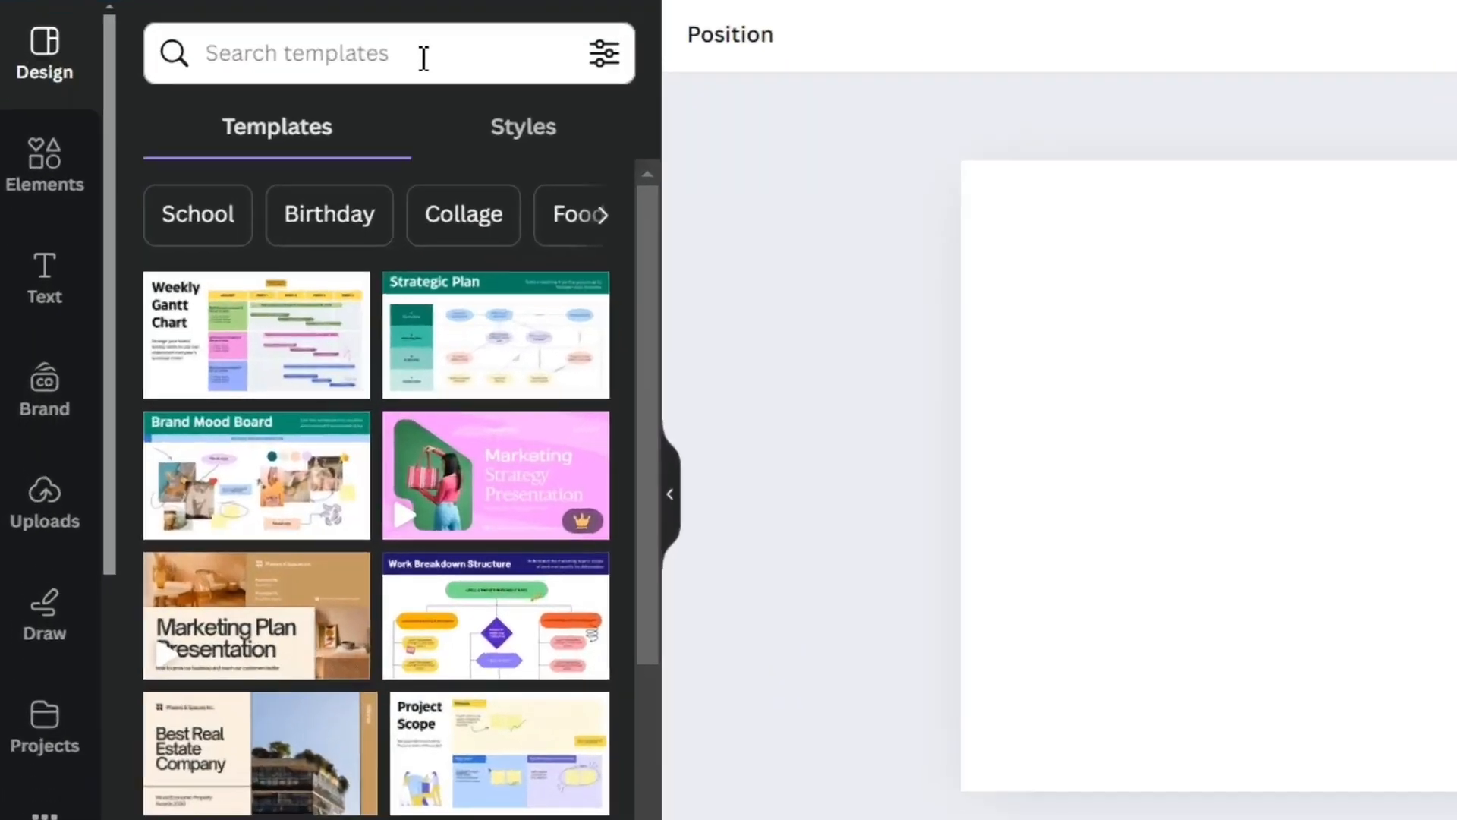
Search the design templates for "banner" and look through the suggested layouts.
{"action": "left_click", "coordinate": [265, 203]}
{"action": "type", "text": "banner"}
{"action": "key", "text": "Return"}
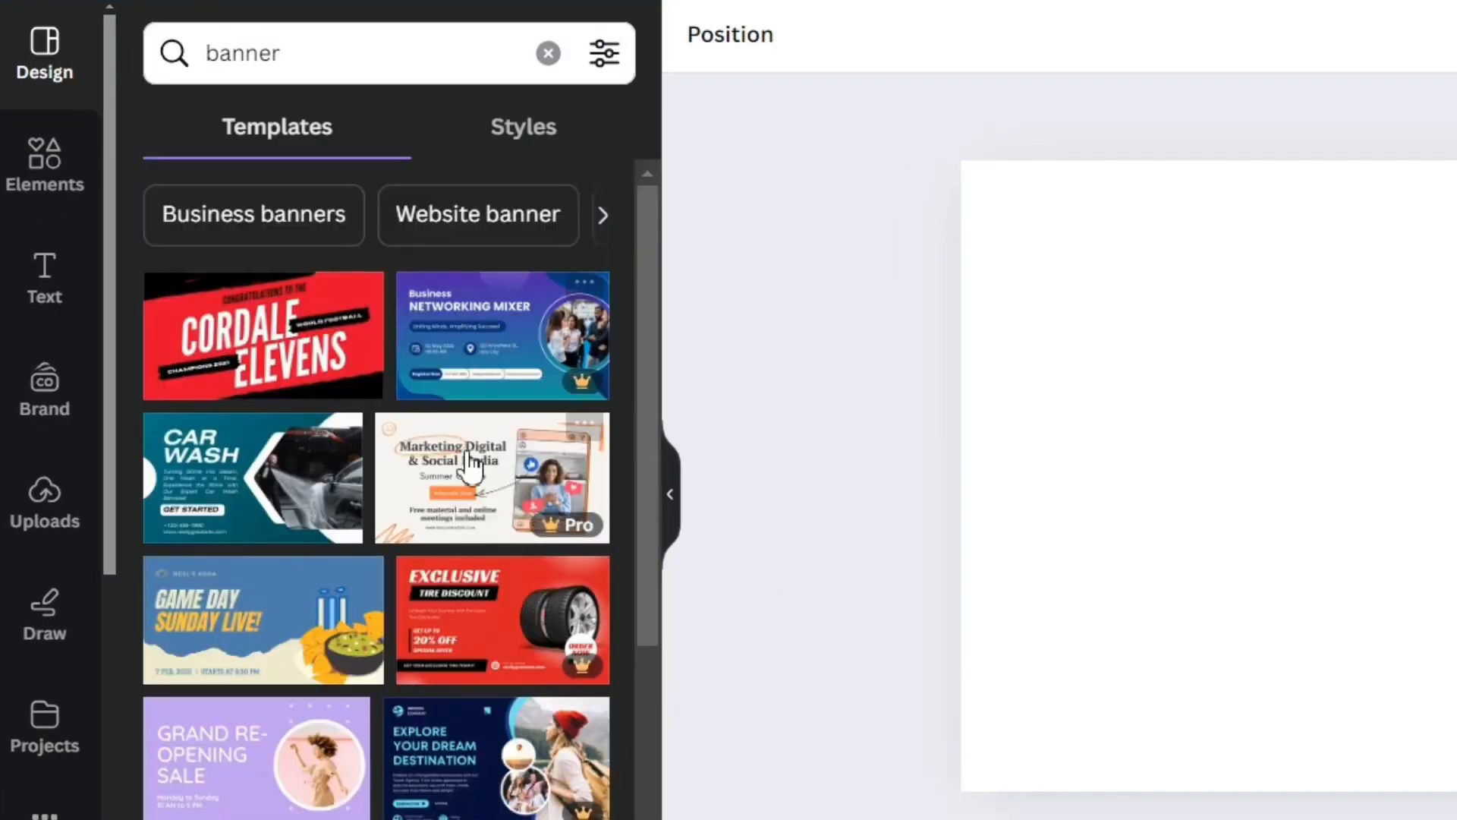
{"action": "scroll", "coordinate": [454, 646], "scroll_direction": "down", "scroll_amount": 6}
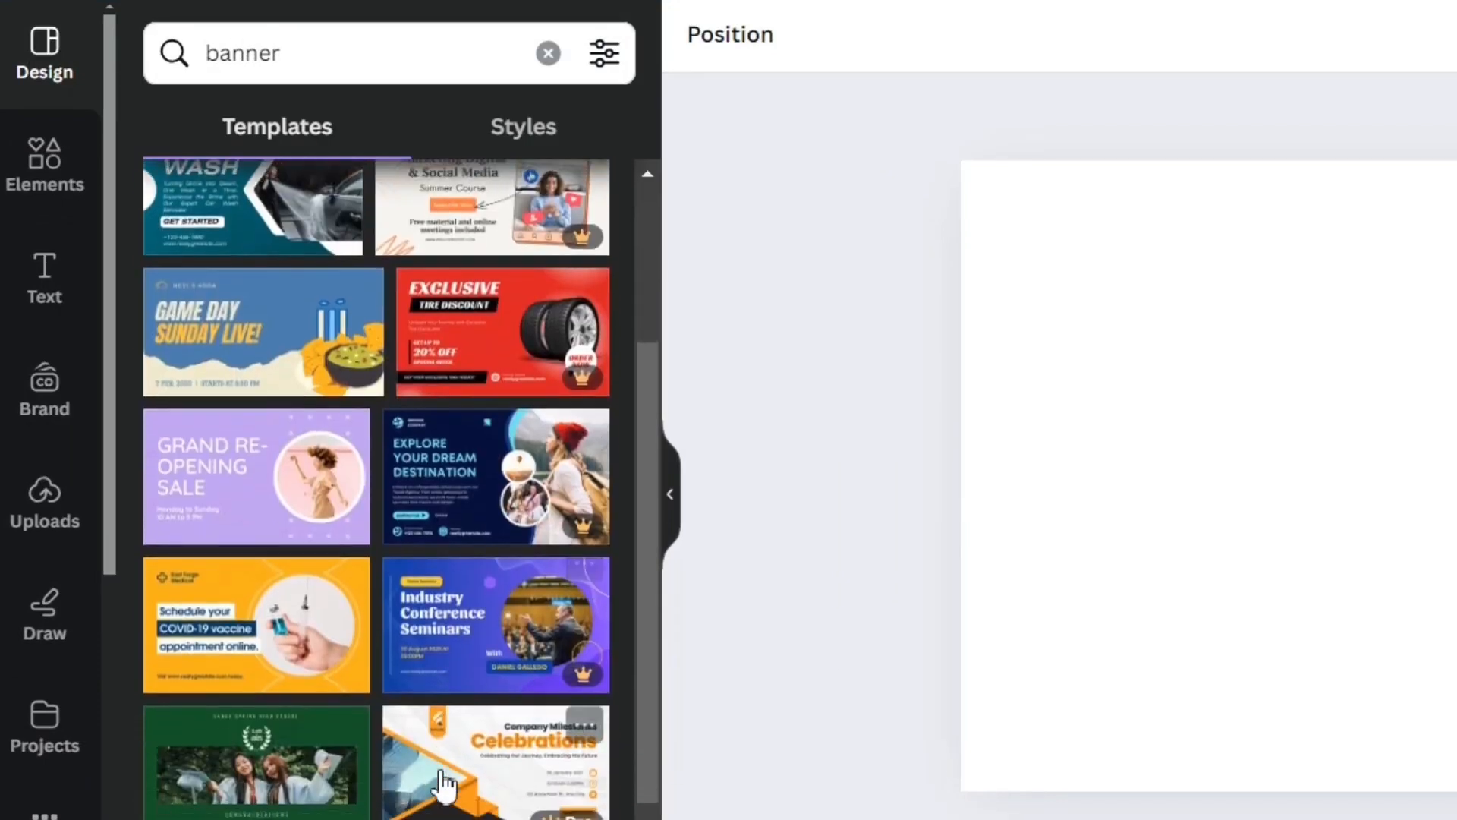
{"action": "scroll", "coordinate": [353, 709], "scroll_direction": "down", "scroll_amount": 10}
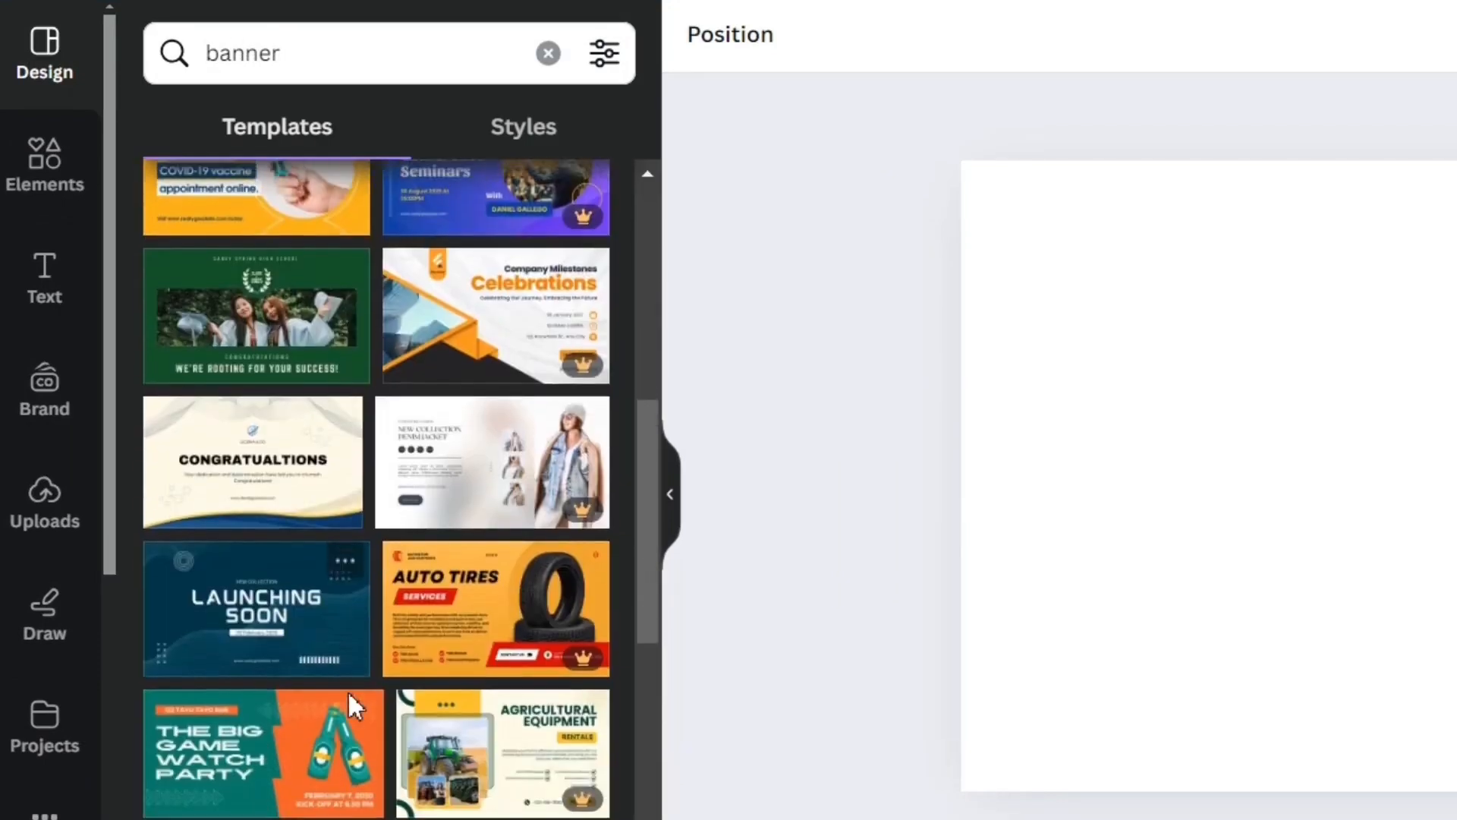
Search the templates for "shoes" and apply the "Choose Your Gorgeous Shoe" template to the blank page.
{"action": "triple_click", "coordinate": [298, 50]}
{"action": "type", "text": "shoes"}
{"action": "key", "text": "Return"}
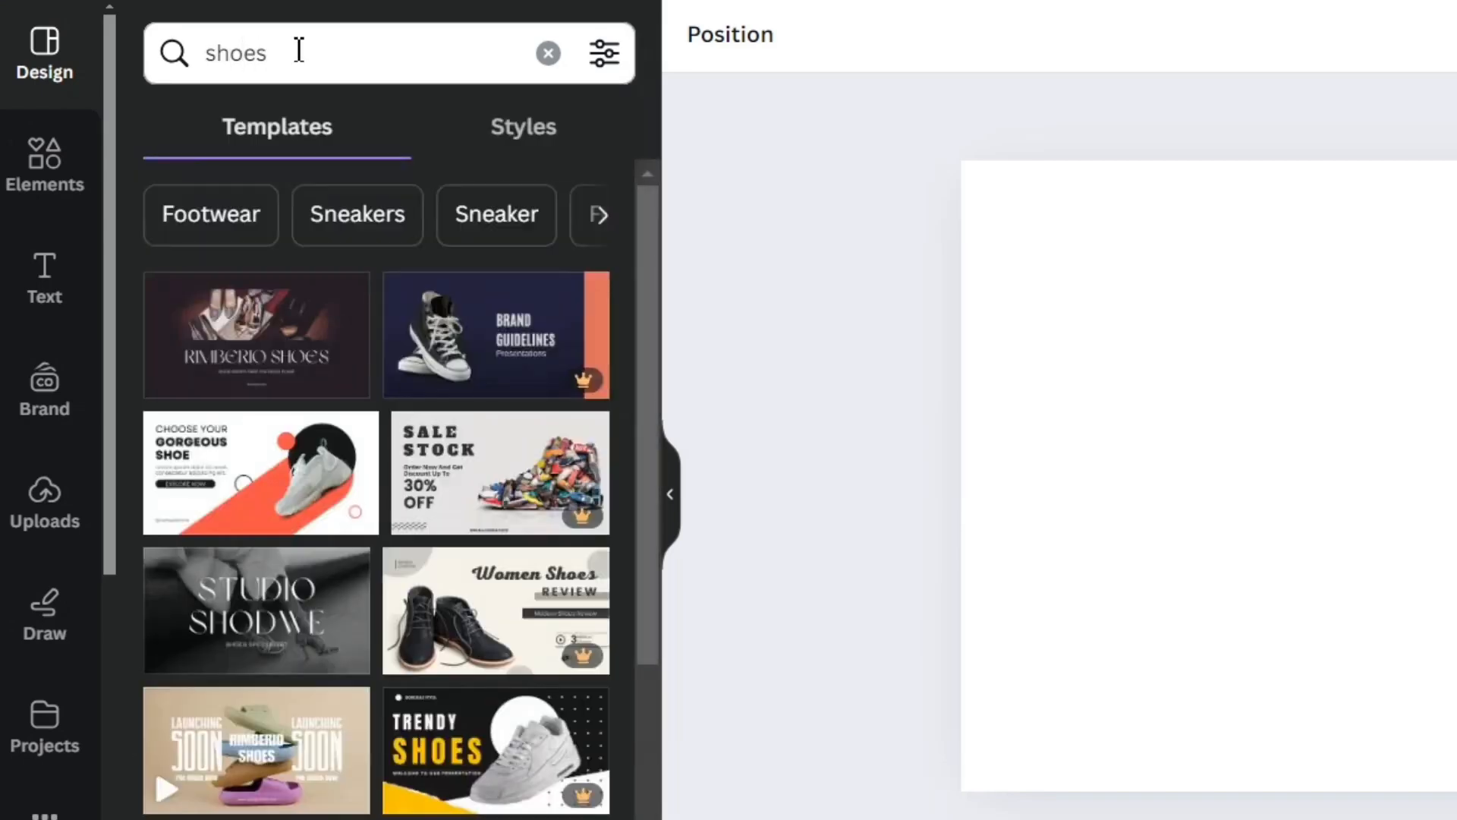
{"action": "scroll", "coordinate": [456, 608], "scroll_direction": "down", "scroll_amount": 3}
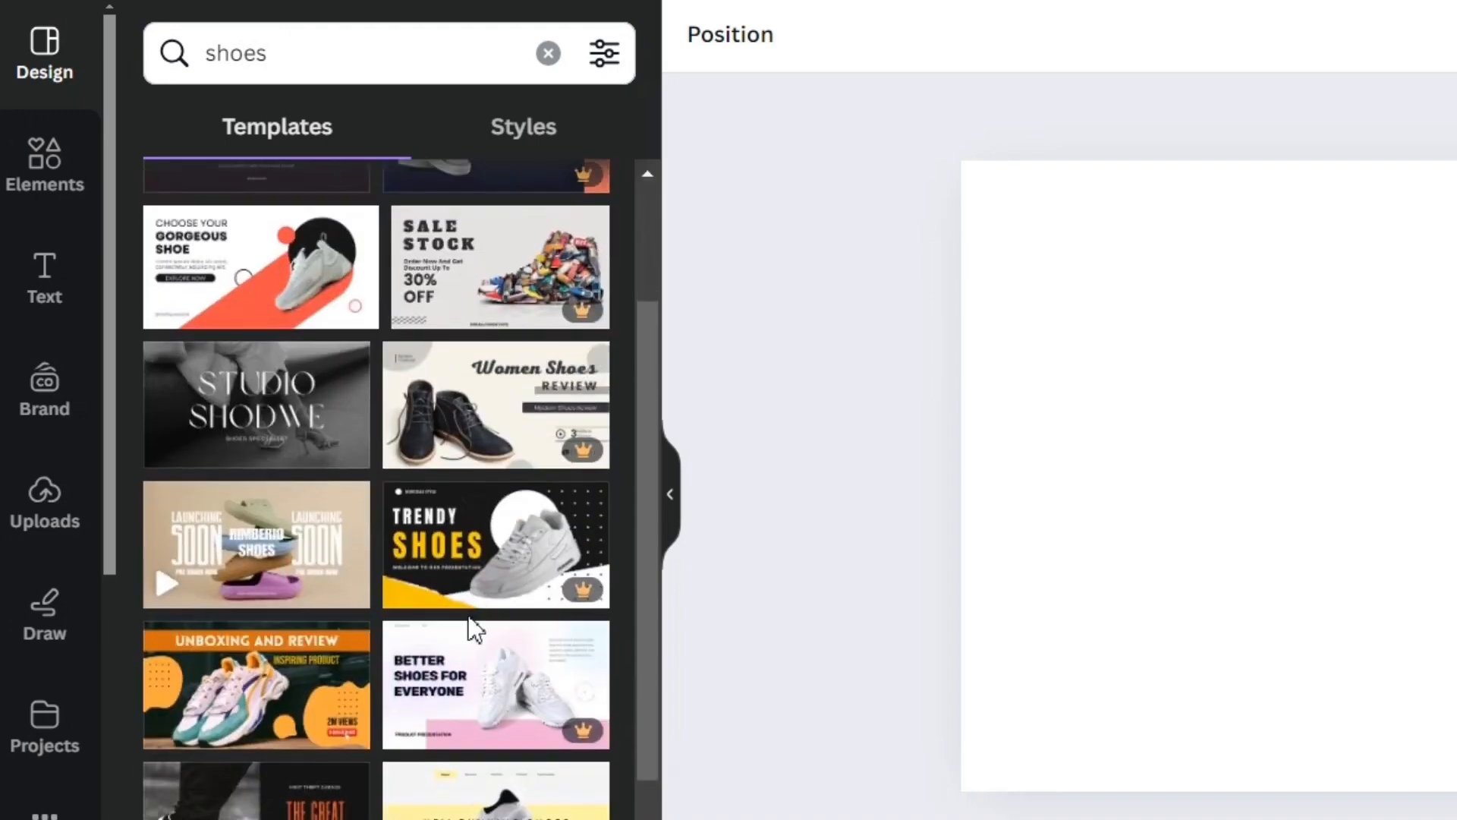
{"action": "scroll", "coordinate": [472, 627], "scroll_direction": "down", "scroll_amount": 8}
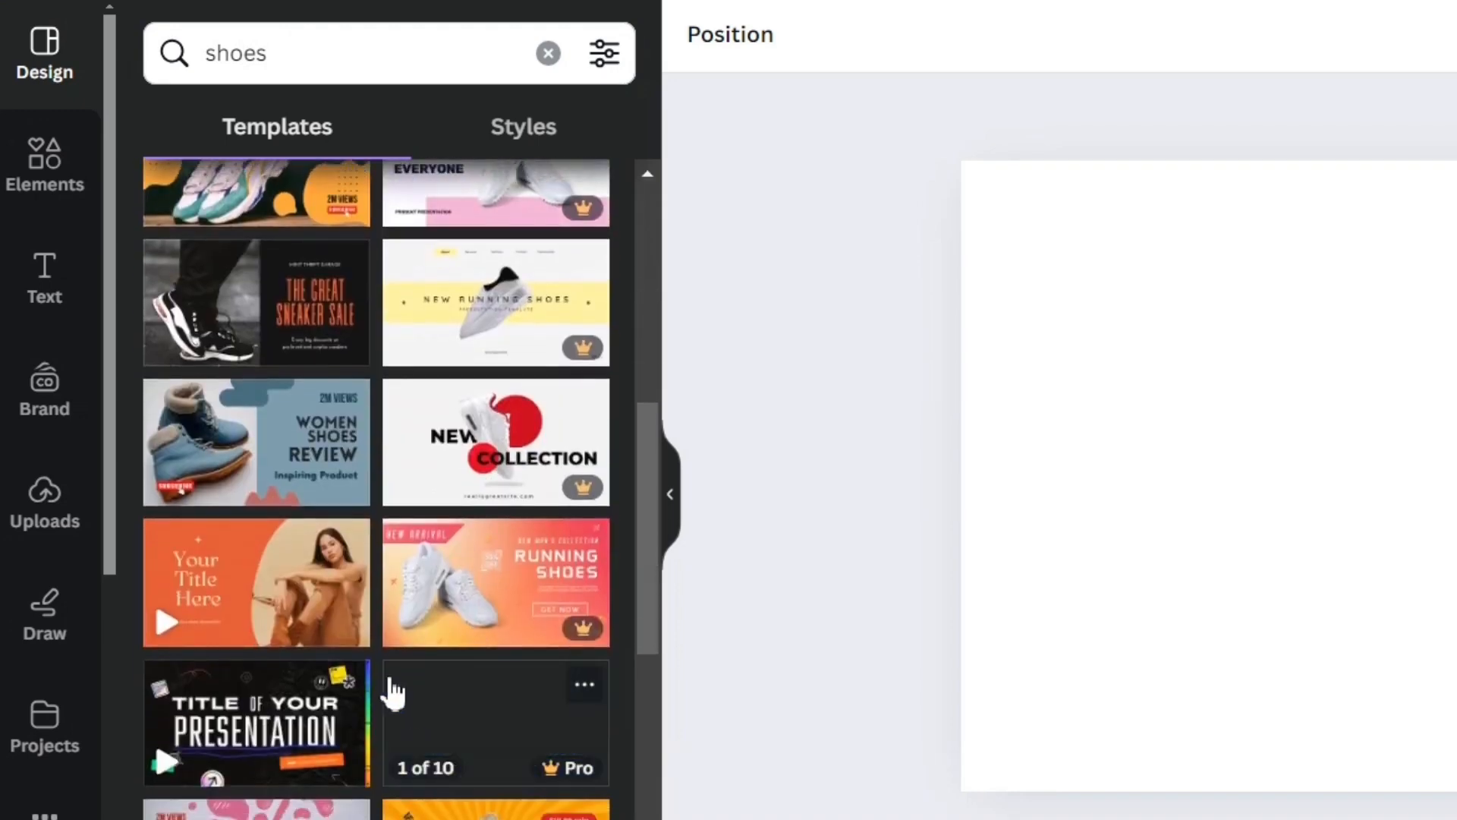
{"action": "scroll", "coordinate": [393, 692], "scroll_direction": "down", "scroll_amount": 12}
{"action": "scroll", "coordinate": [390, 728], "scroll_direction": "up", "scroll_amount": 20}
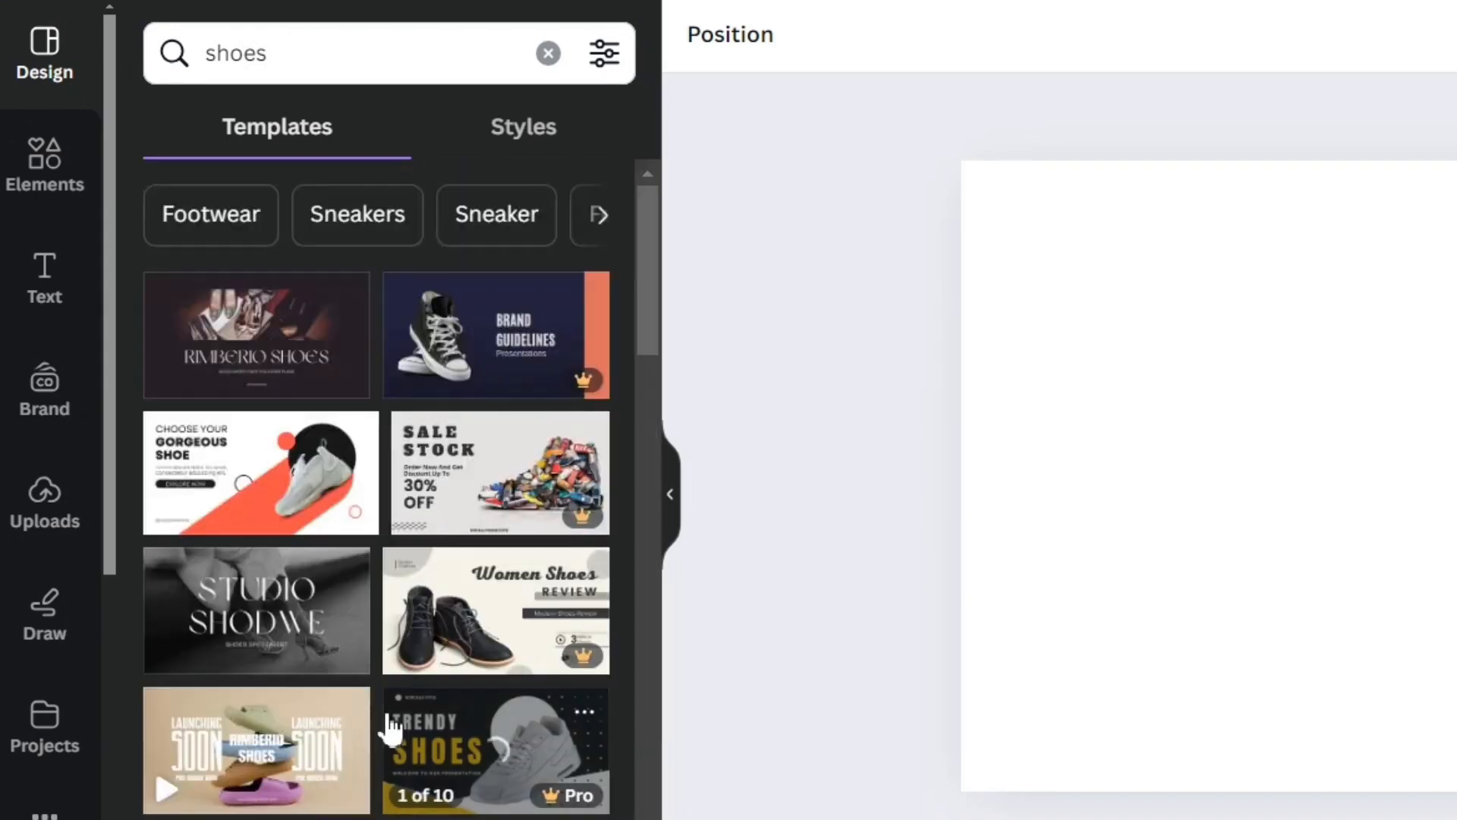
{"action": "left_click", "coordinate": [289, 470]}
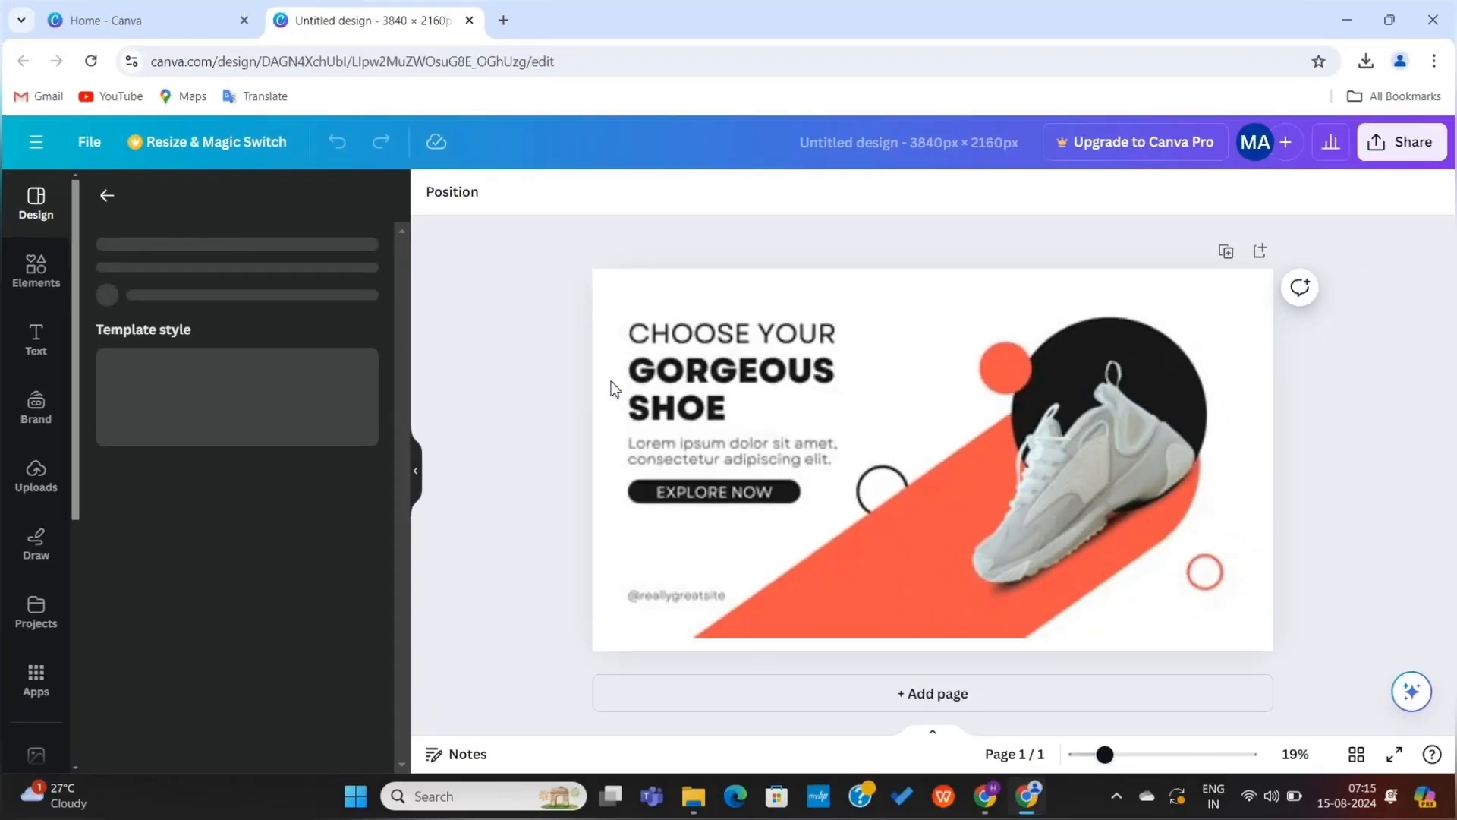
Delete the template's headline, lorem ipsum text and "Explore Now" button, keeping the shoe artwork.
{"action": "left_click_drag", "start_coordinate": [614, 315], "coordinate": [741, 522]}
{"action": "key", "text": "Delete"}
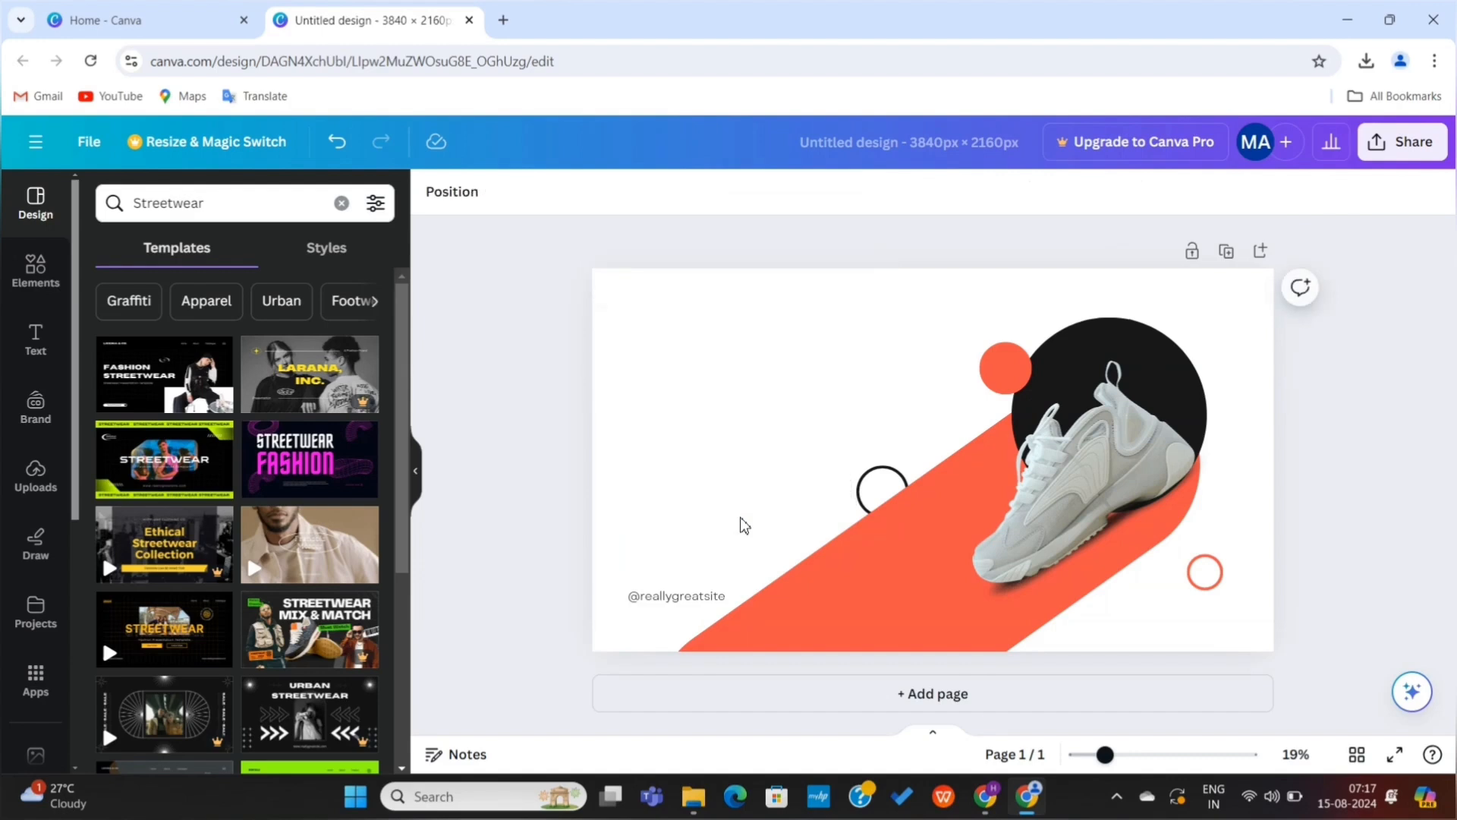
{"action": "left_click", "coordinate": [682, 597]}
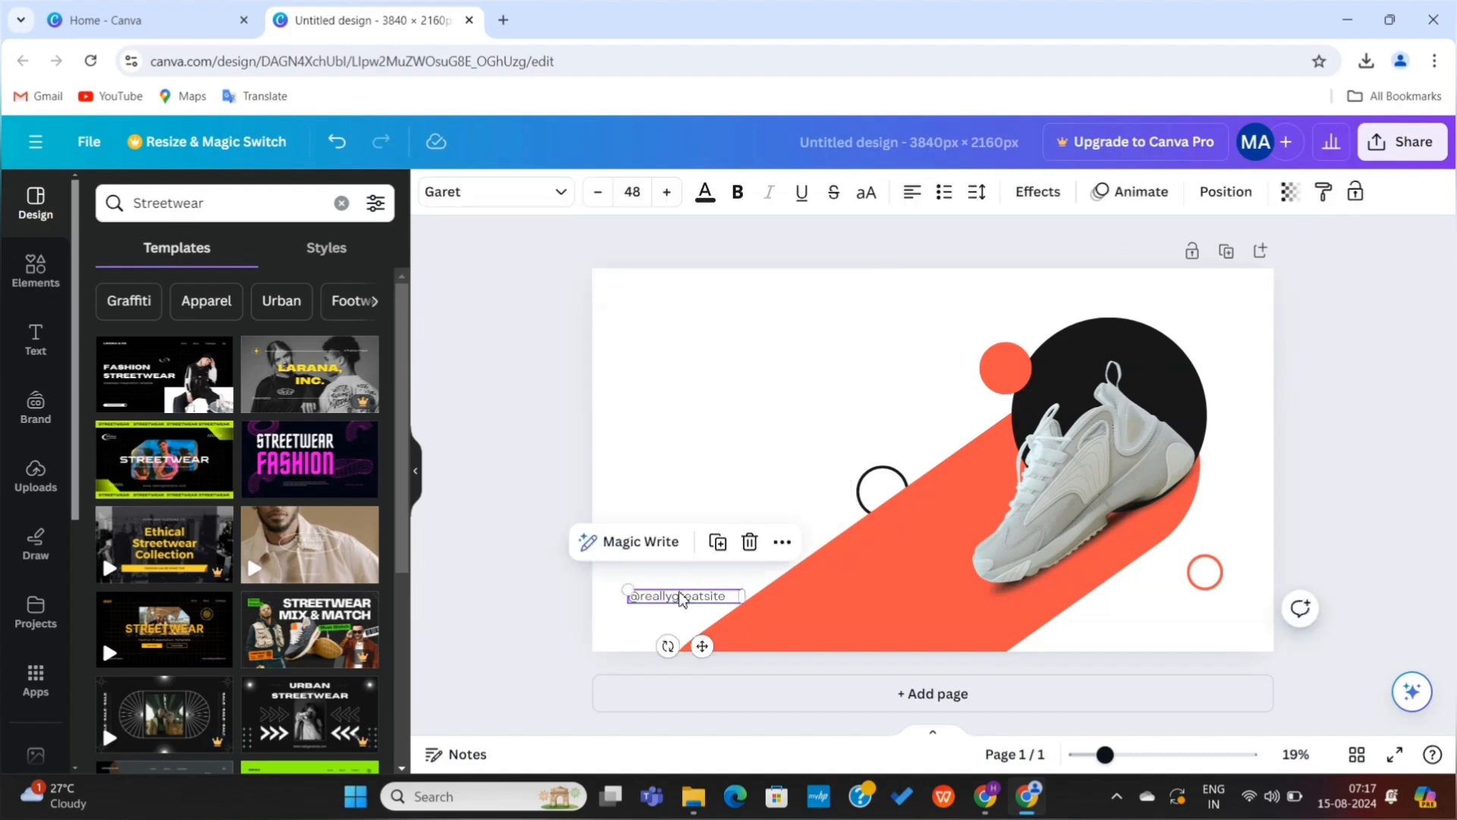
{"action": "key", "text": "Delete"}
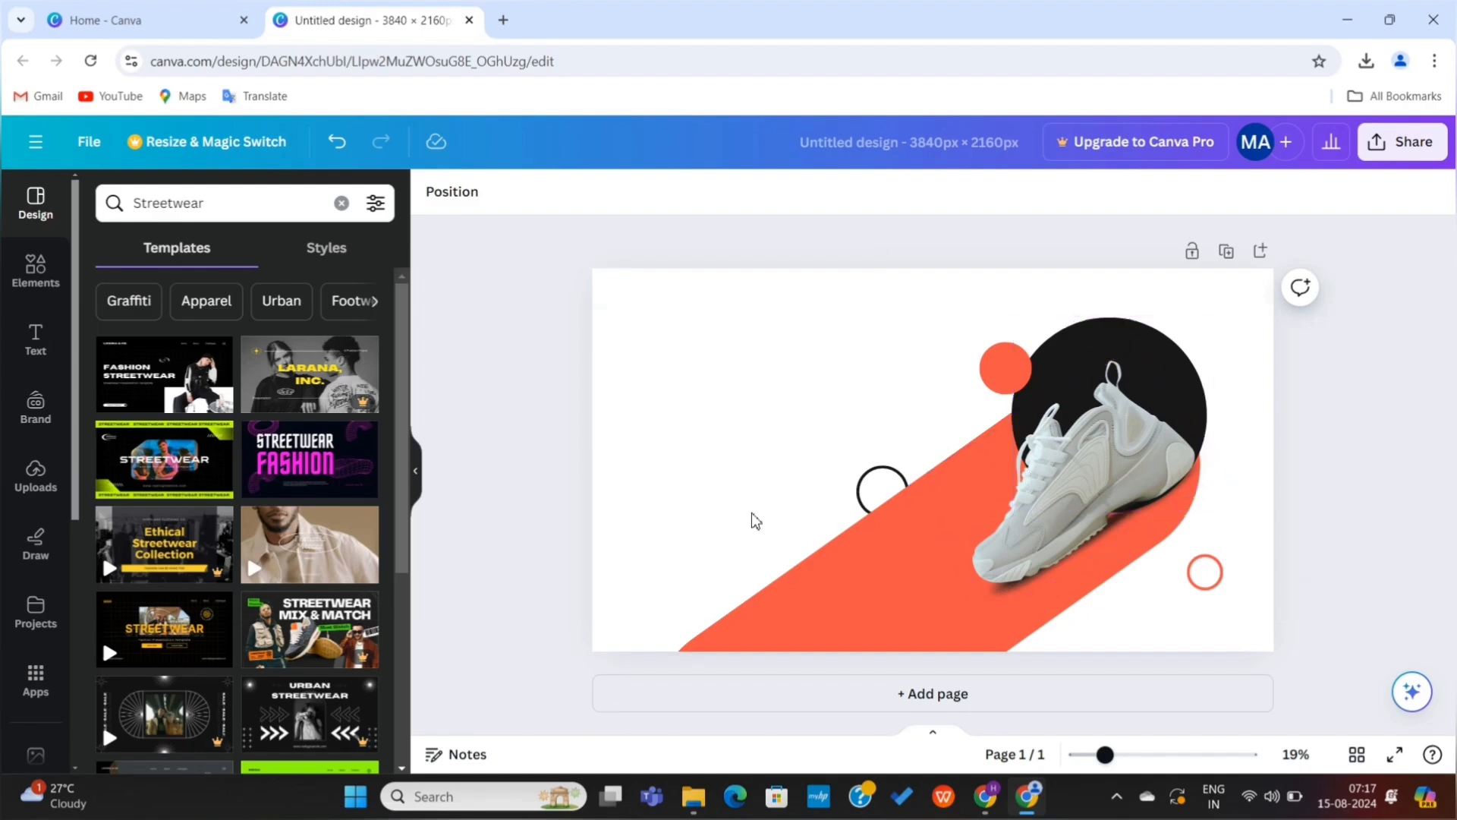
{"action": "left_click", "coordinate": [822, 440]}
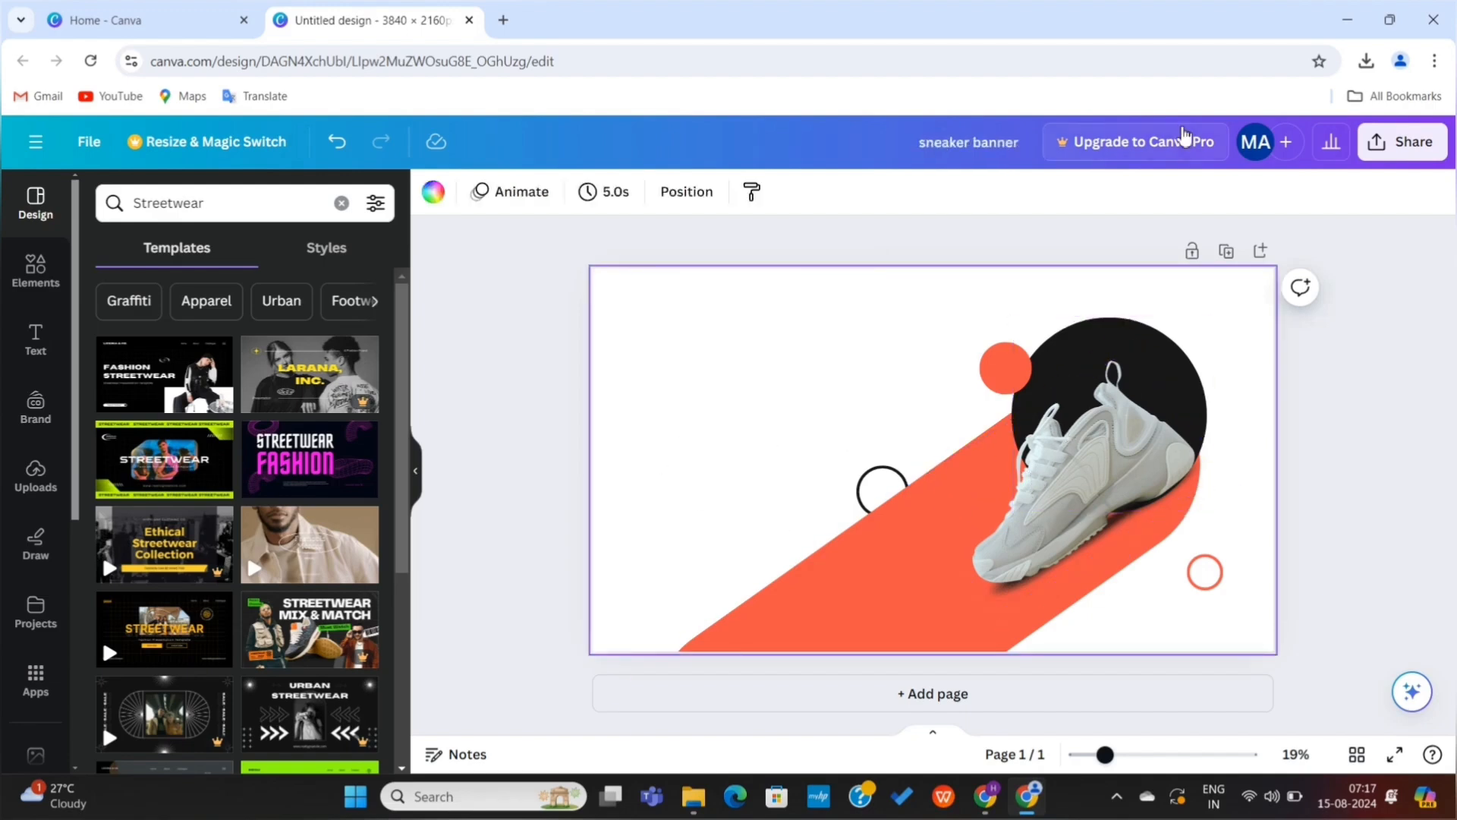
{"action": "left_click", "coordinate": [1401, 143]}
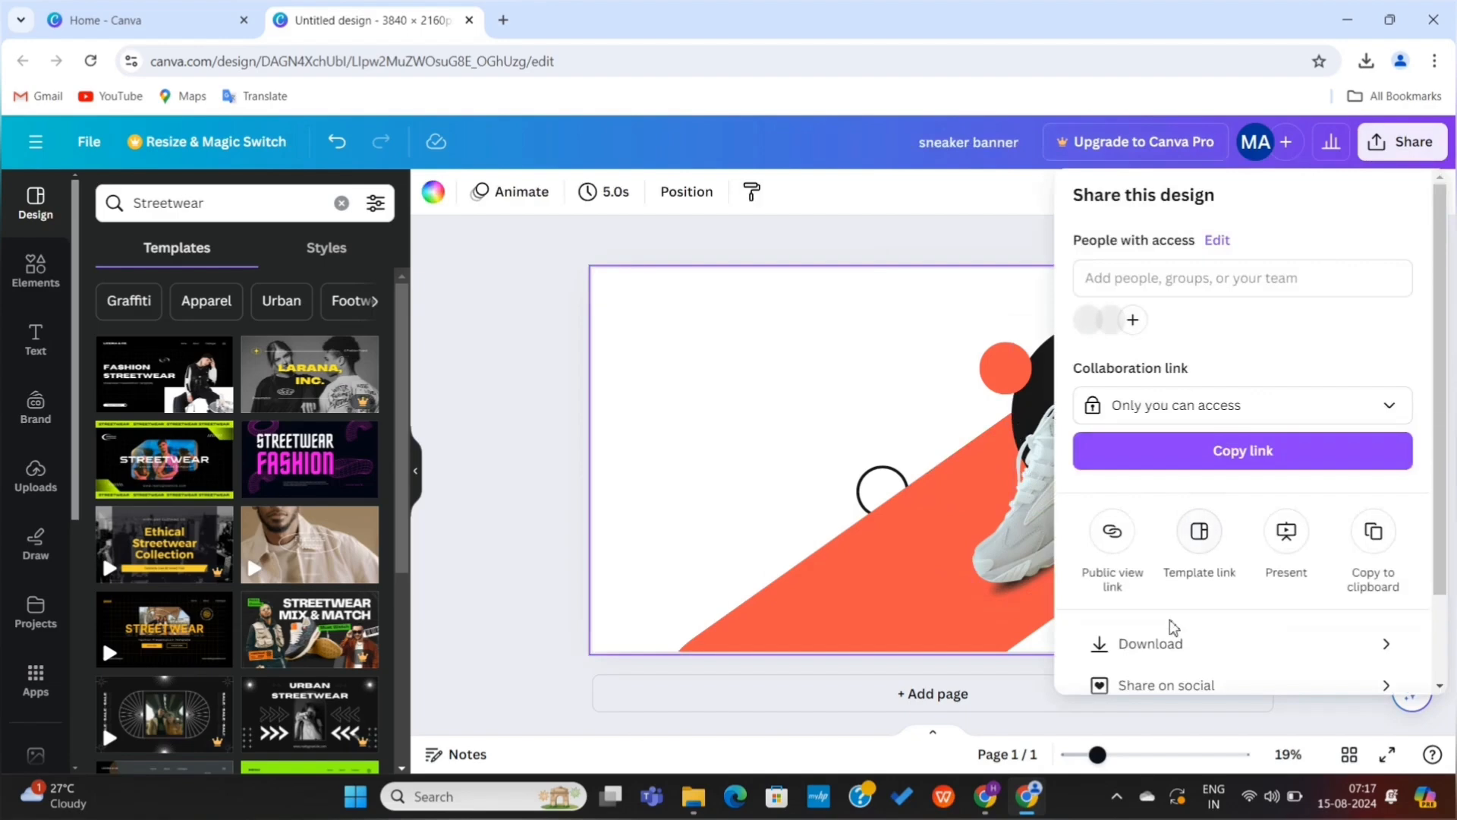
{"action": "left_click", "coordinate": [1169, 646]}
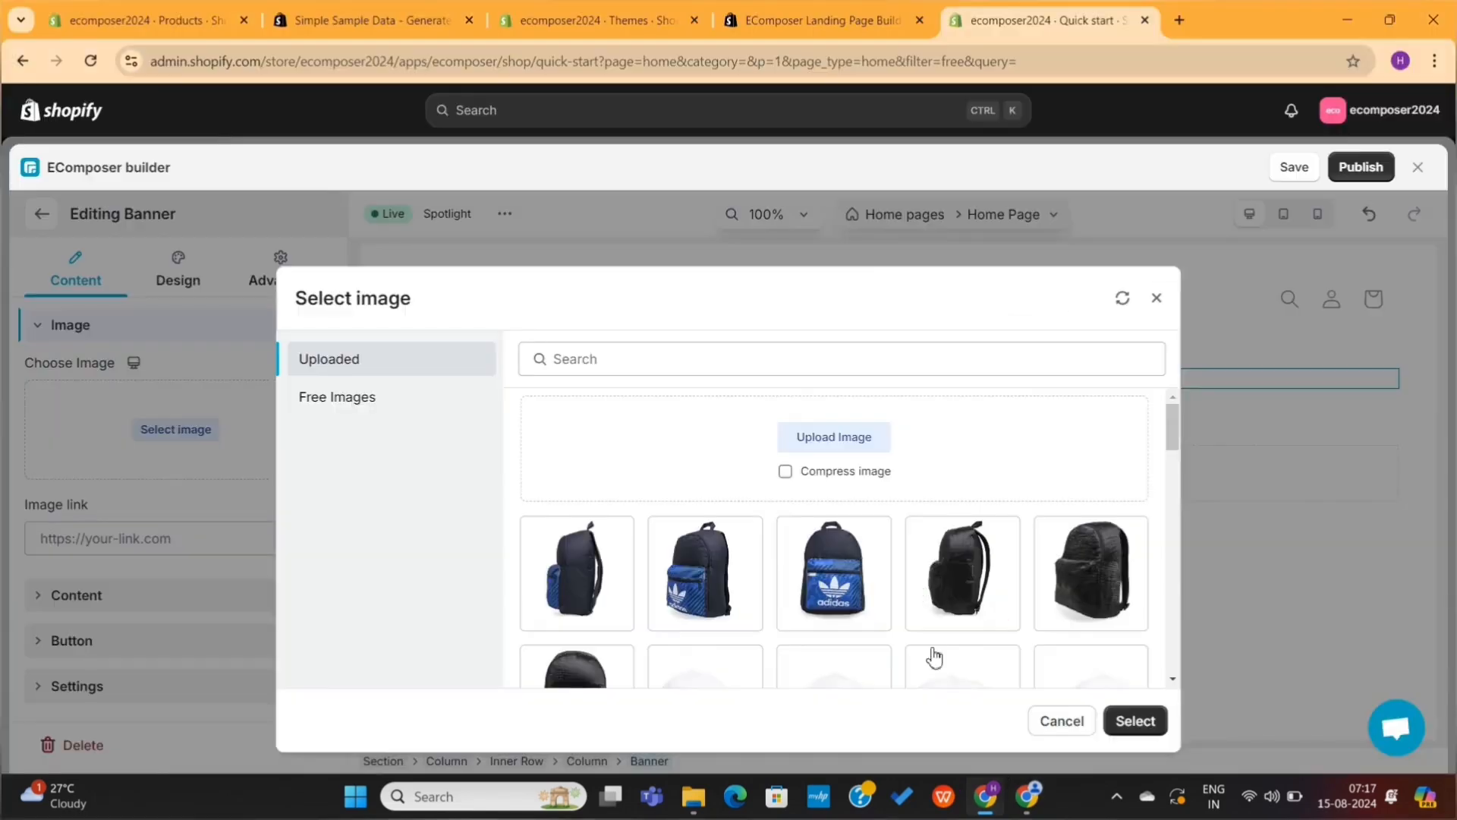
In the EComposer builder, upload the "sneaker banner" PNG and set it as the Banner element's image.
{"action": "left_click", "coordinate": [848, 435]}
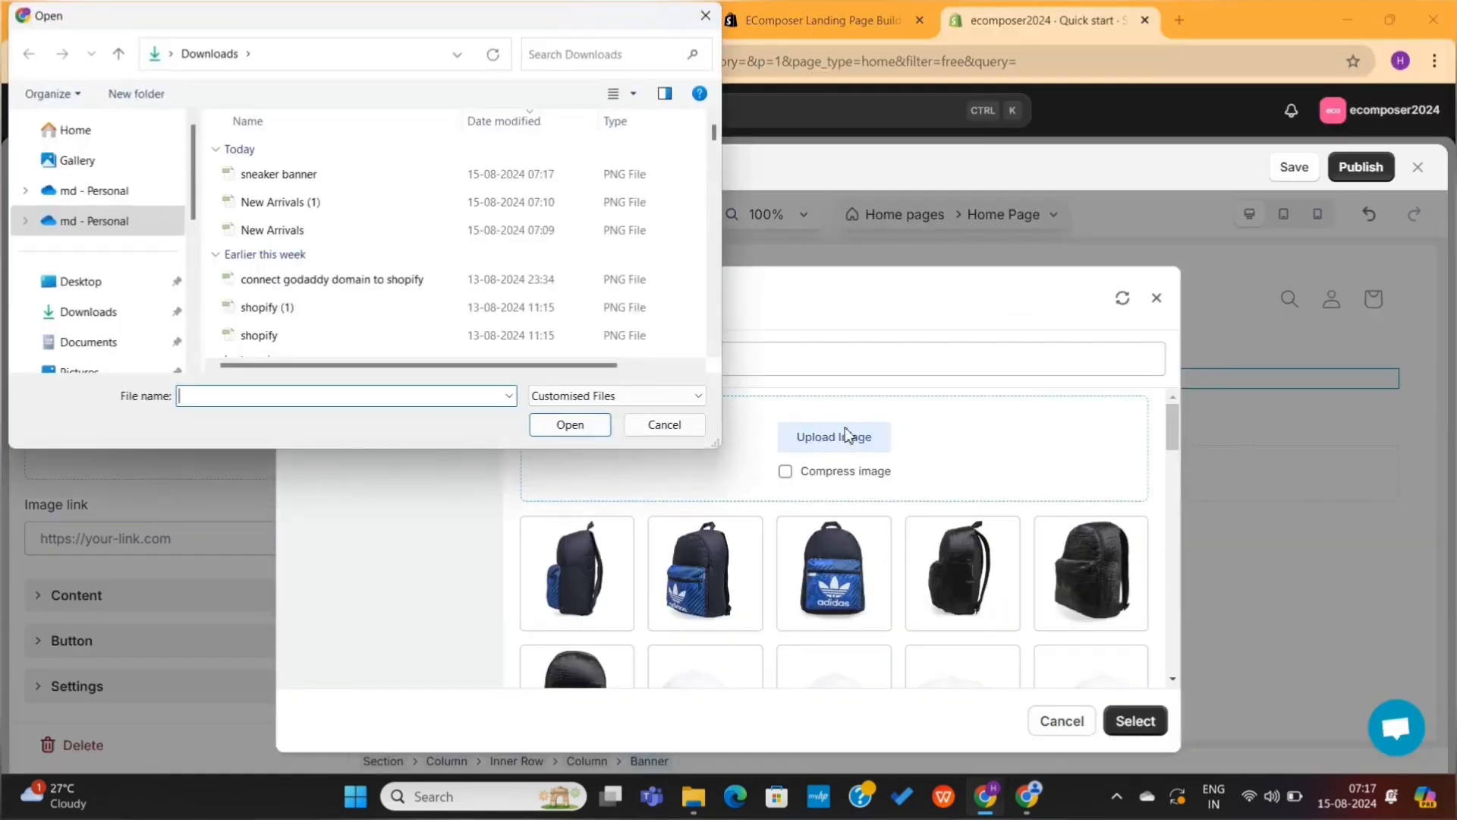
{"action": "double_click", "coordinate": [400, 174]}
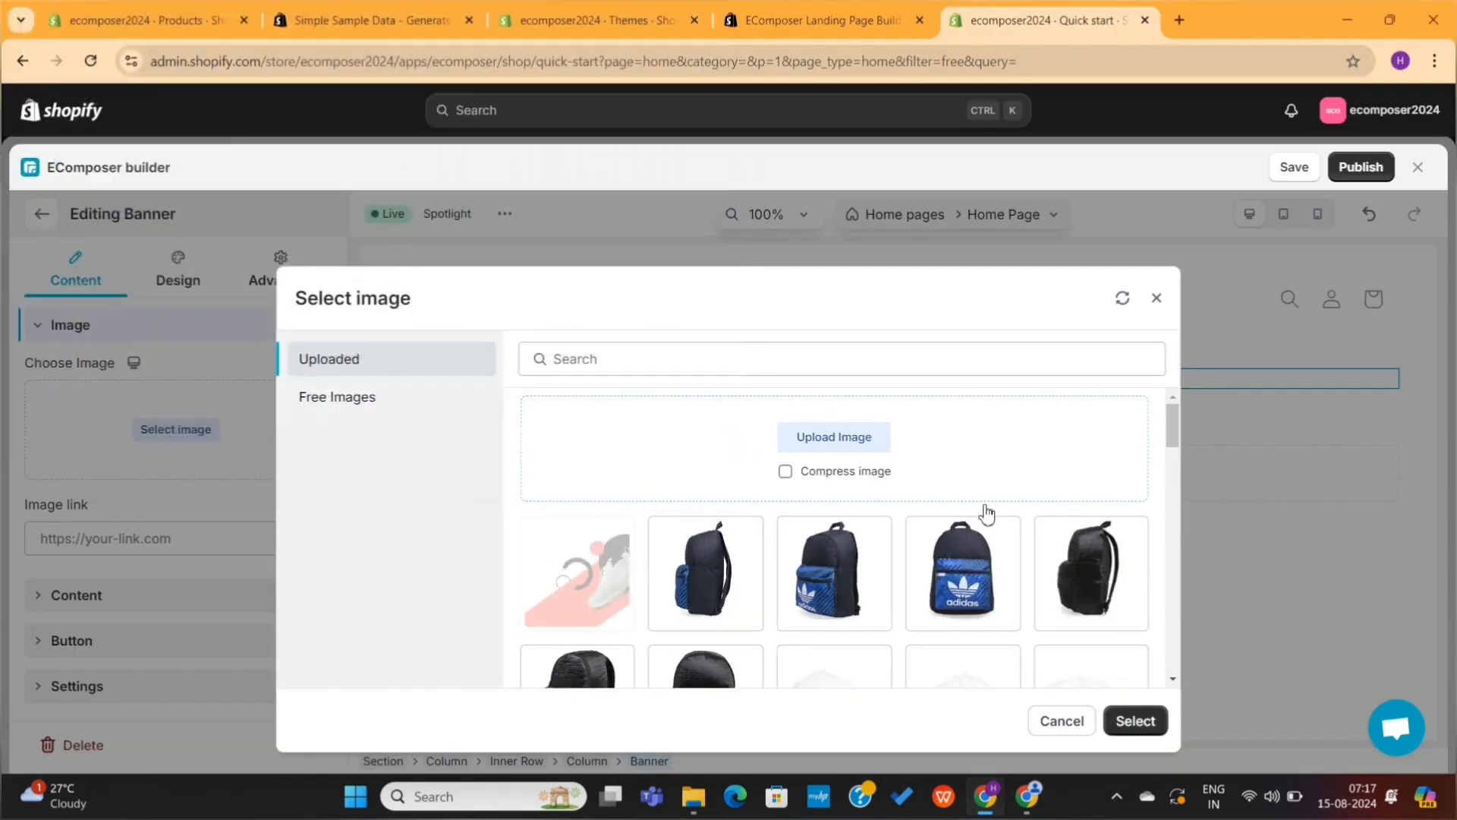
{"action": "left_click", "coordinate": [596, 567]}
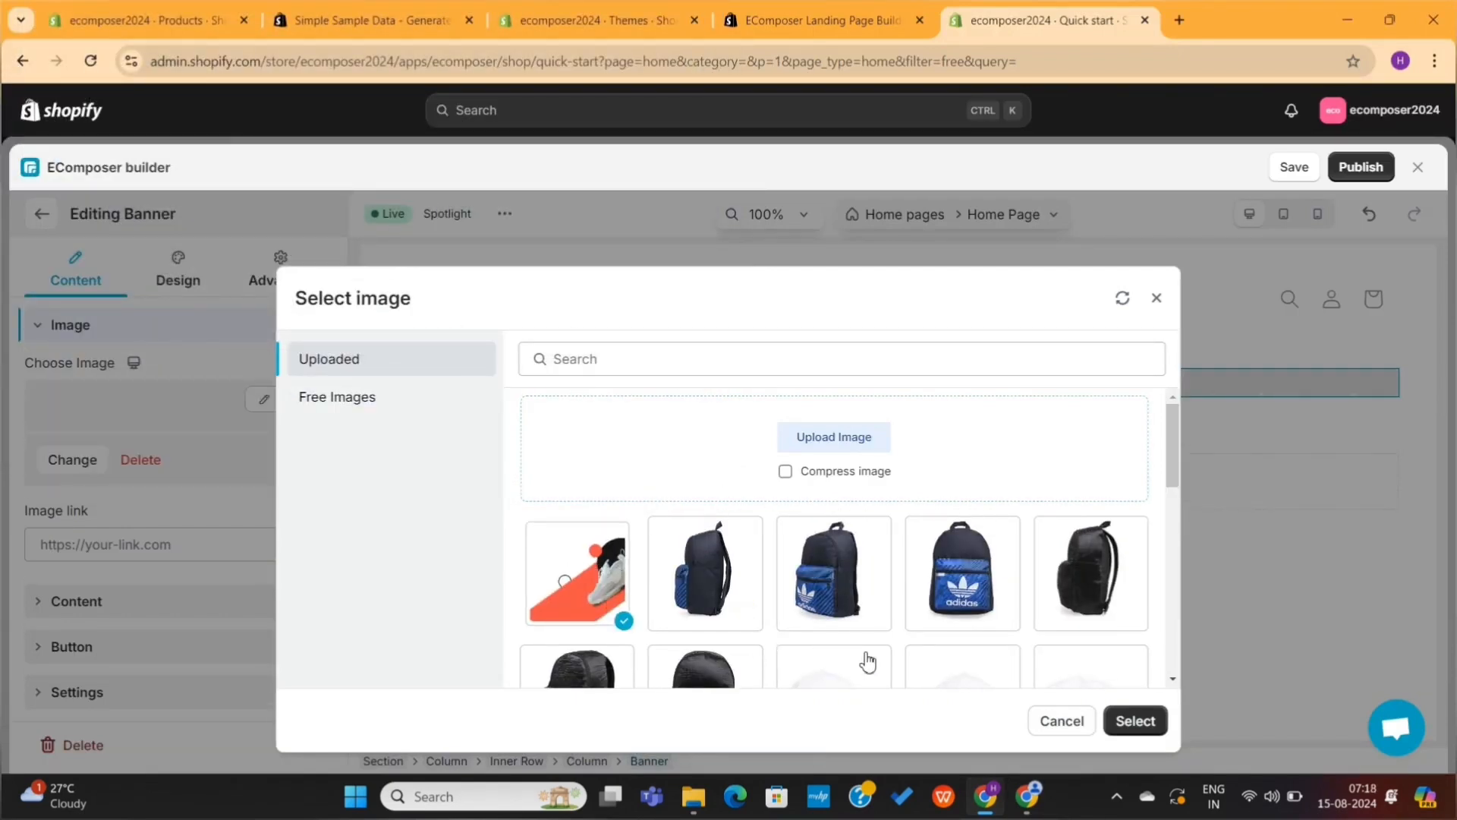
{"action": "left_click", "coordinate": [1136, 721]}
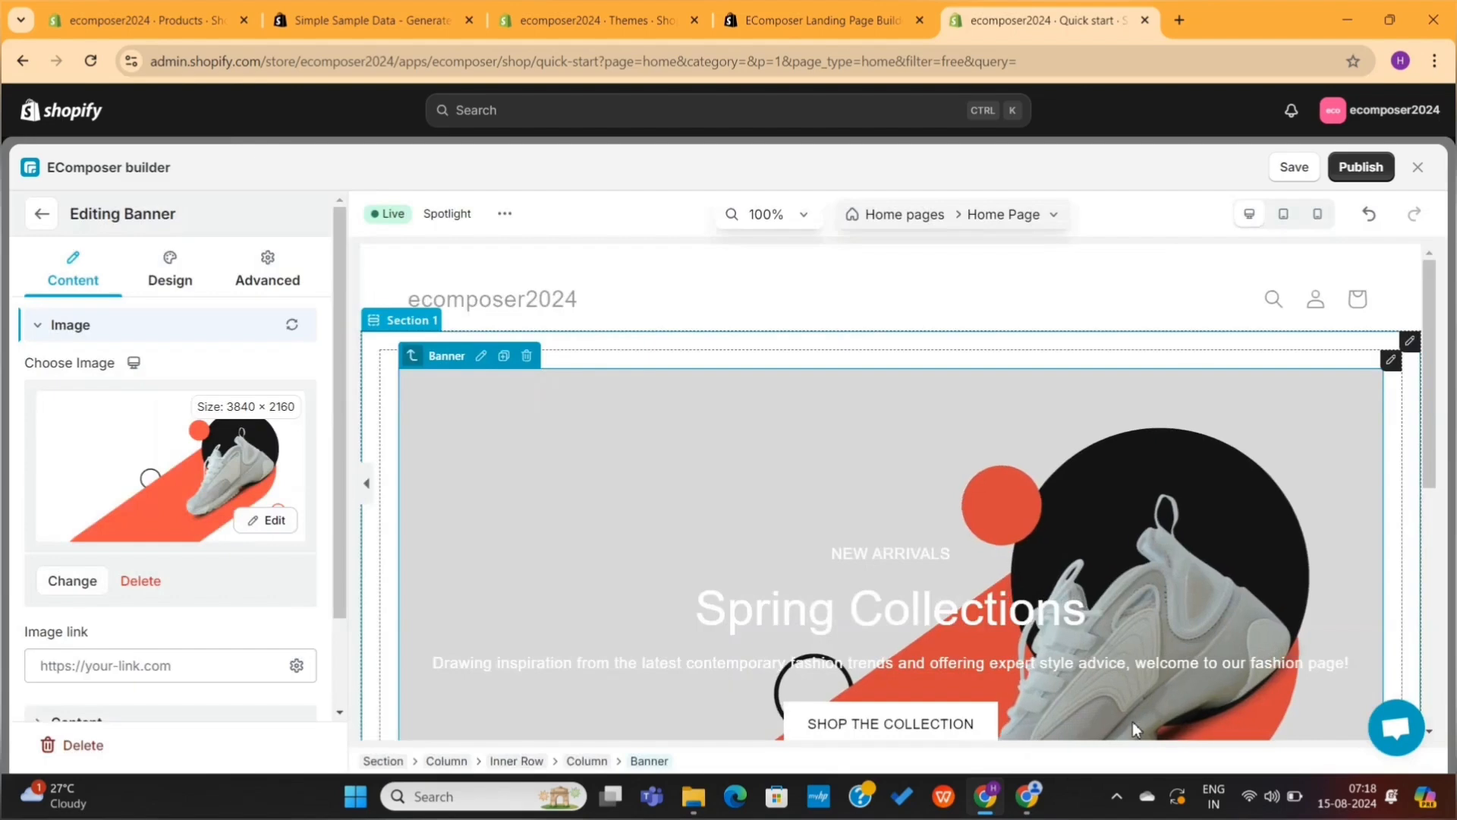
{"action": "scroll", "coordinate": [830, 538], "scroll_direction": "down", "scroll_amount": 5}
{"action": "scroll", "coordinate": [824, 488], "scroll_direction": "up", "scroll_amount": 2}
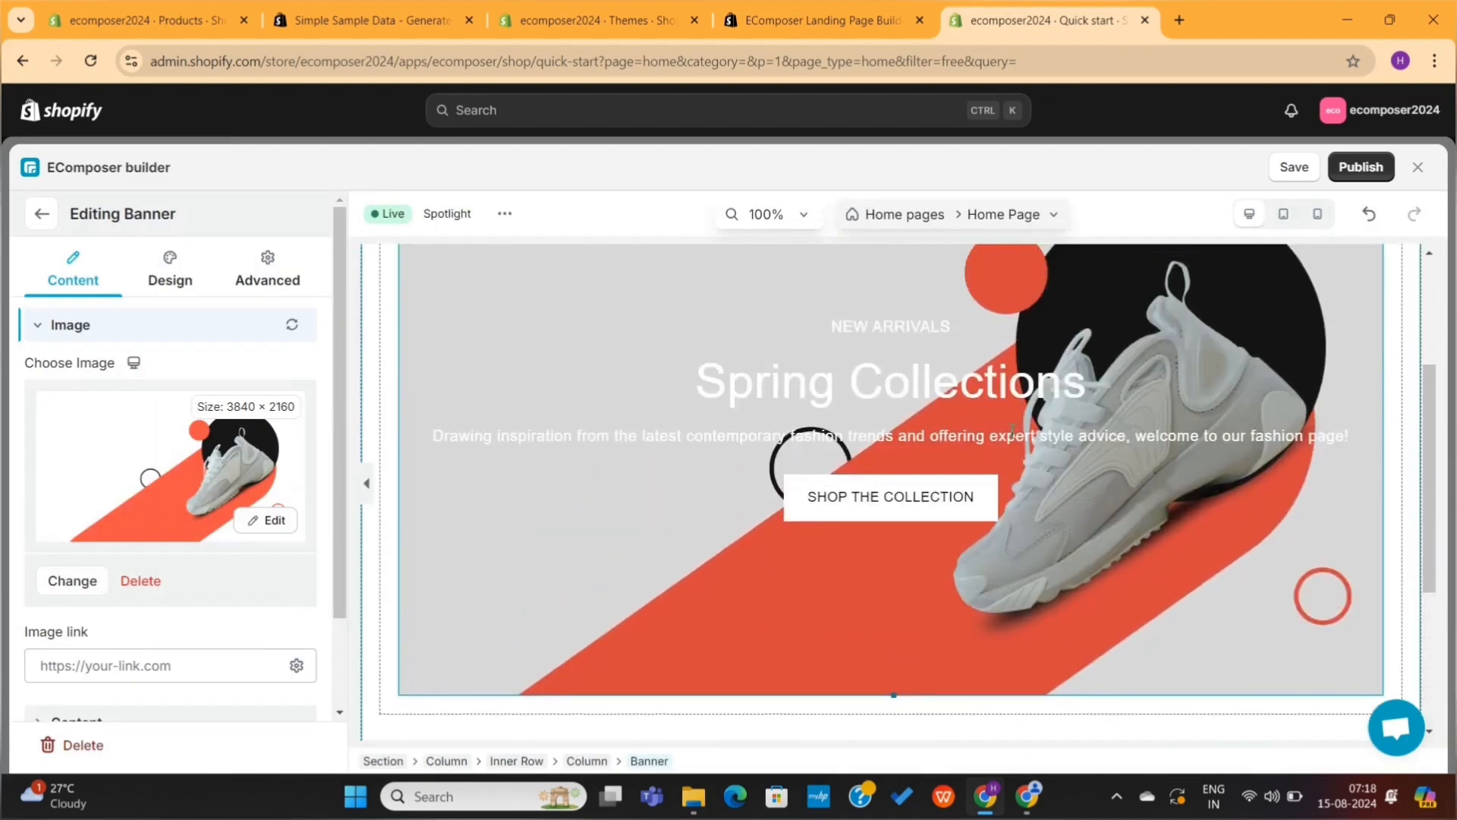
{"action": "scroll", "coordinate": [902, 466], "scroll_direction": "up", "scroll_amount": 3}
{"action": "scroll", "coordinate": [883, 463], "scroll_direction": "down", "scroll_amount": 3}
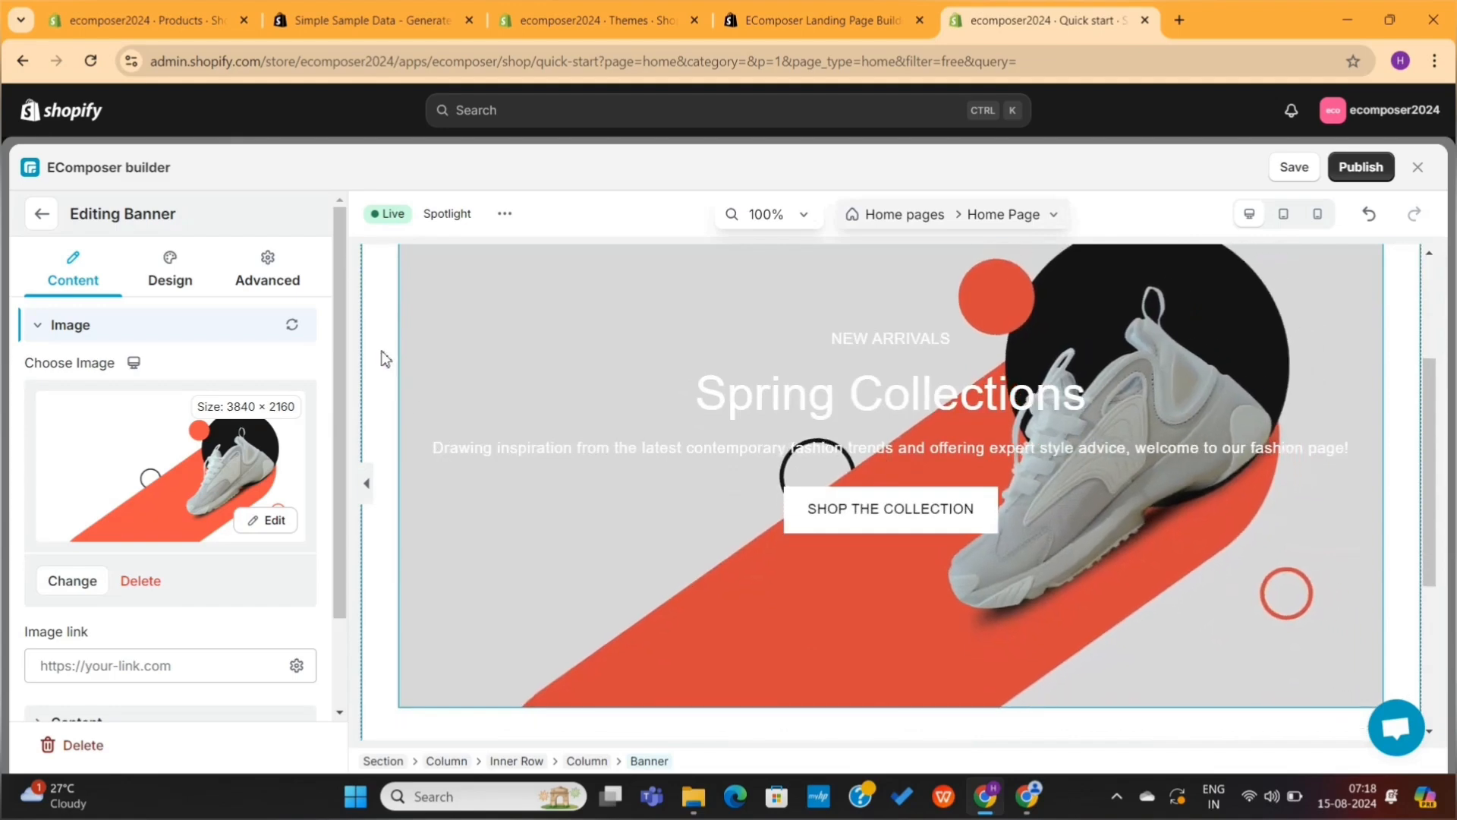
Clear the banner's heading and sub heading text.
{"action": "scroll", "coordinate": [527, 454], "scroll_direction": "down", "scroll_amount": 2}
{"action": "scroll", "coordinate": [170, 478], "scroll_direction": "down", "scroll_amount": 2}
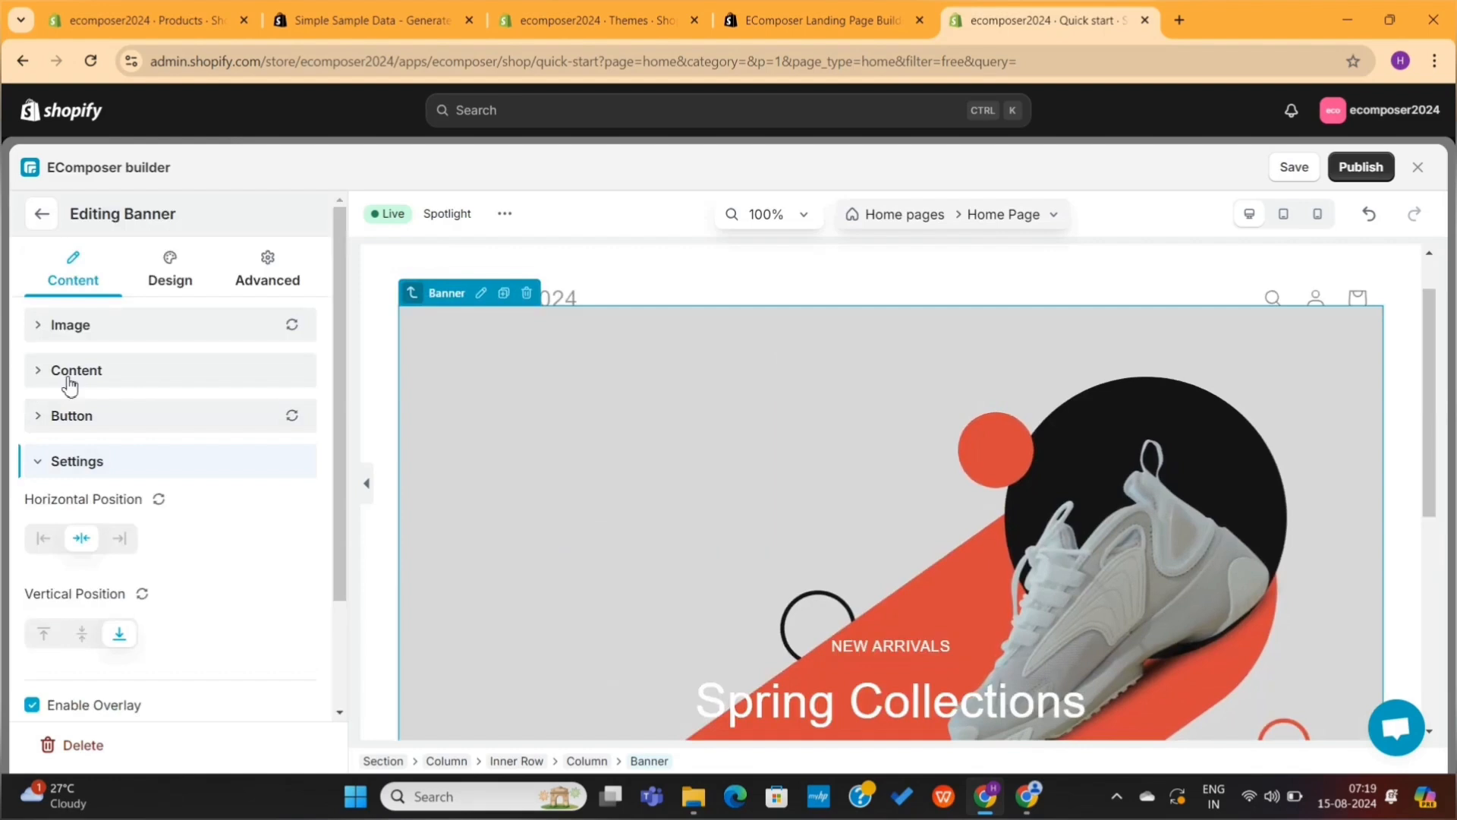
{"action": "left_click", "coordinate": [64, 370]}
{"action": "scroll", "coordinate": [111, 408], "scroll_direction": "down", "scroll_amount": 5}
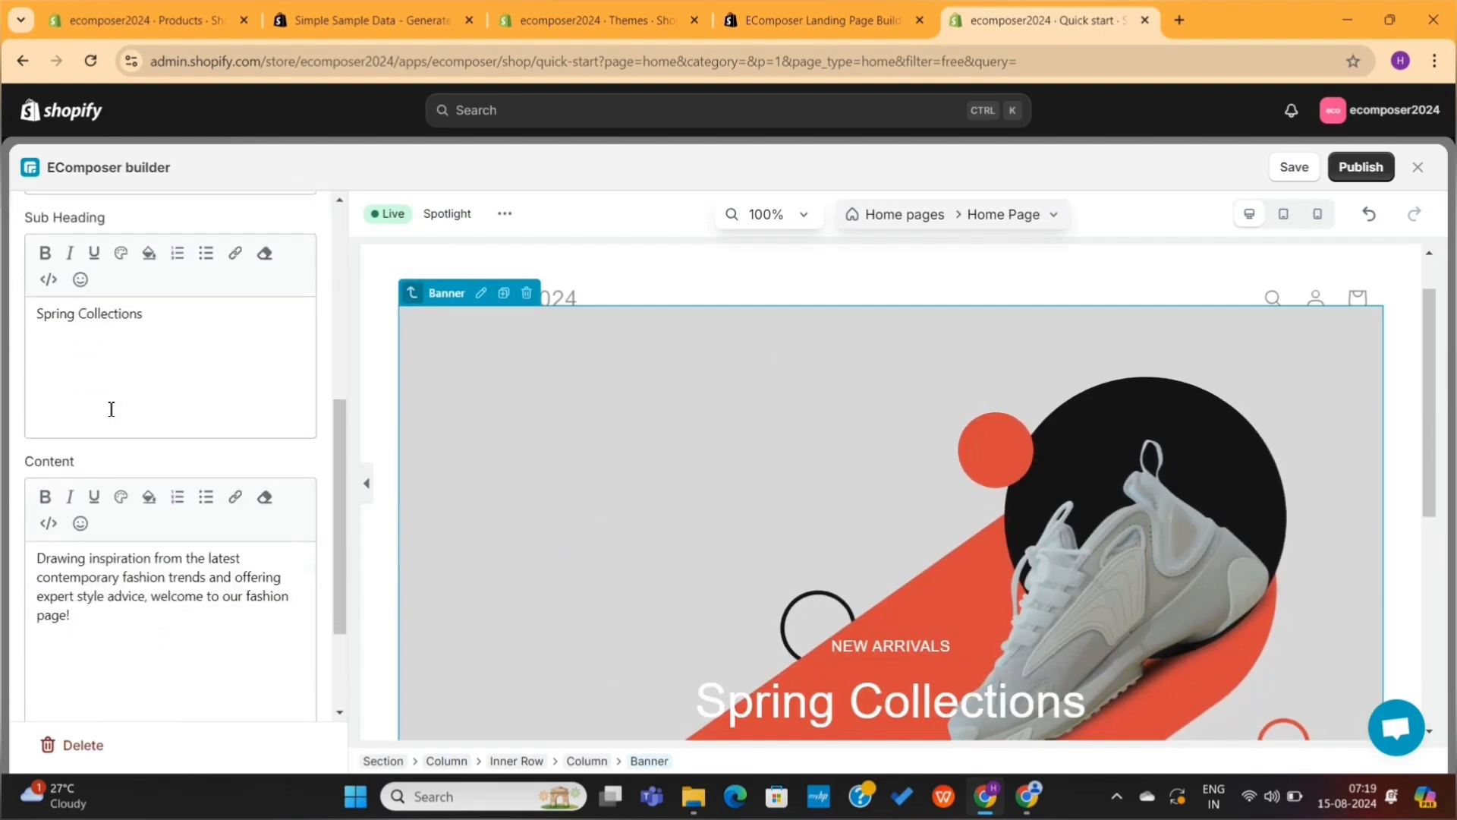
{"action": "scroll", "coordinate": [111, 408], "scroll_direction": "up", "scroll_amount": 5}
{"action": "scroll", "coordinate": [111, 408], "scroll_direction": "up", "scroll_amount": 3}
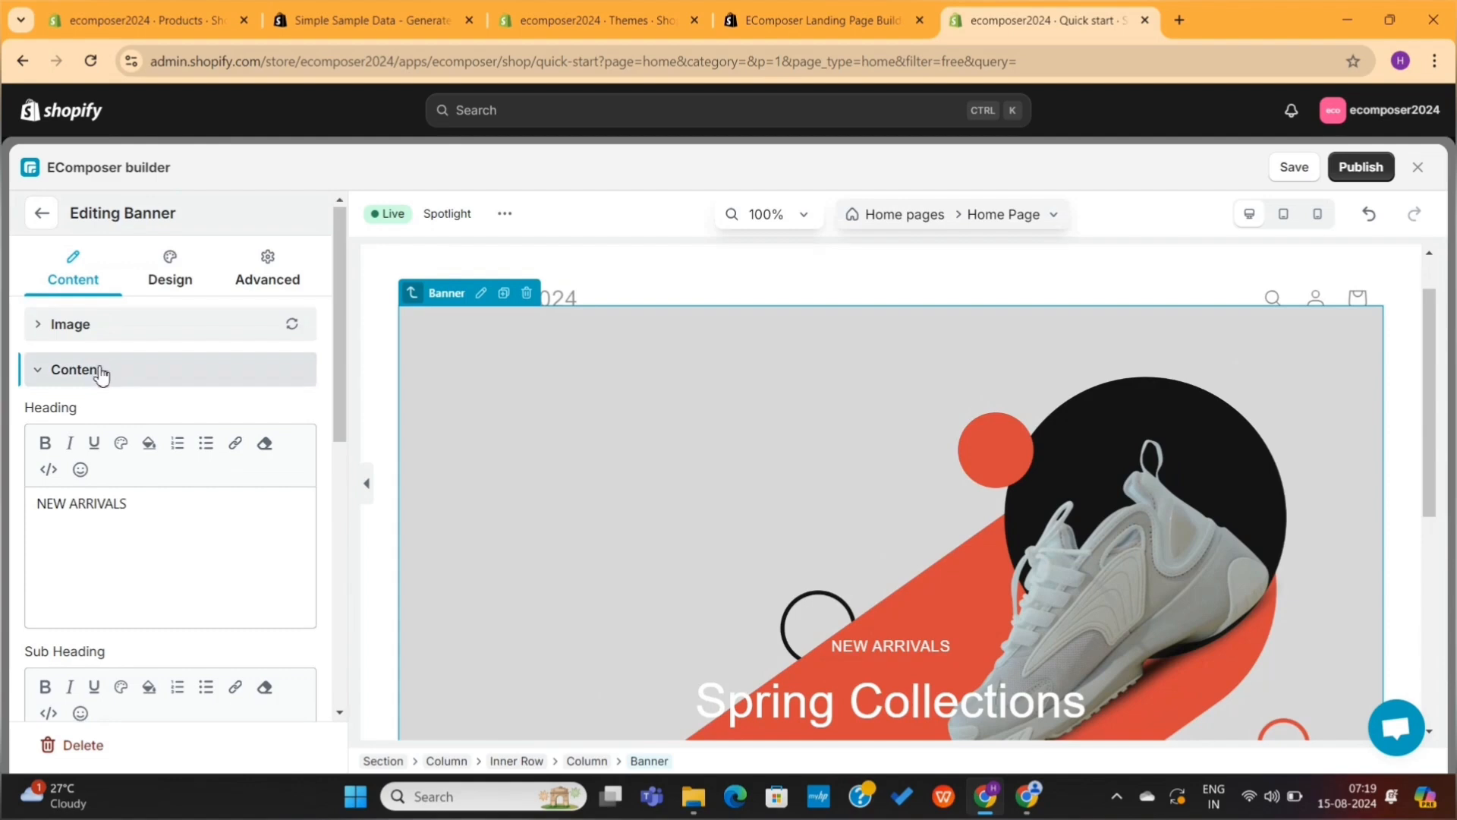
{"action": "left_click", "coordinate": [134, 516]}
{"action": "scroll", "coordinate": [159, 595], "scroll_direction": "down", "scroll_amount": 3}
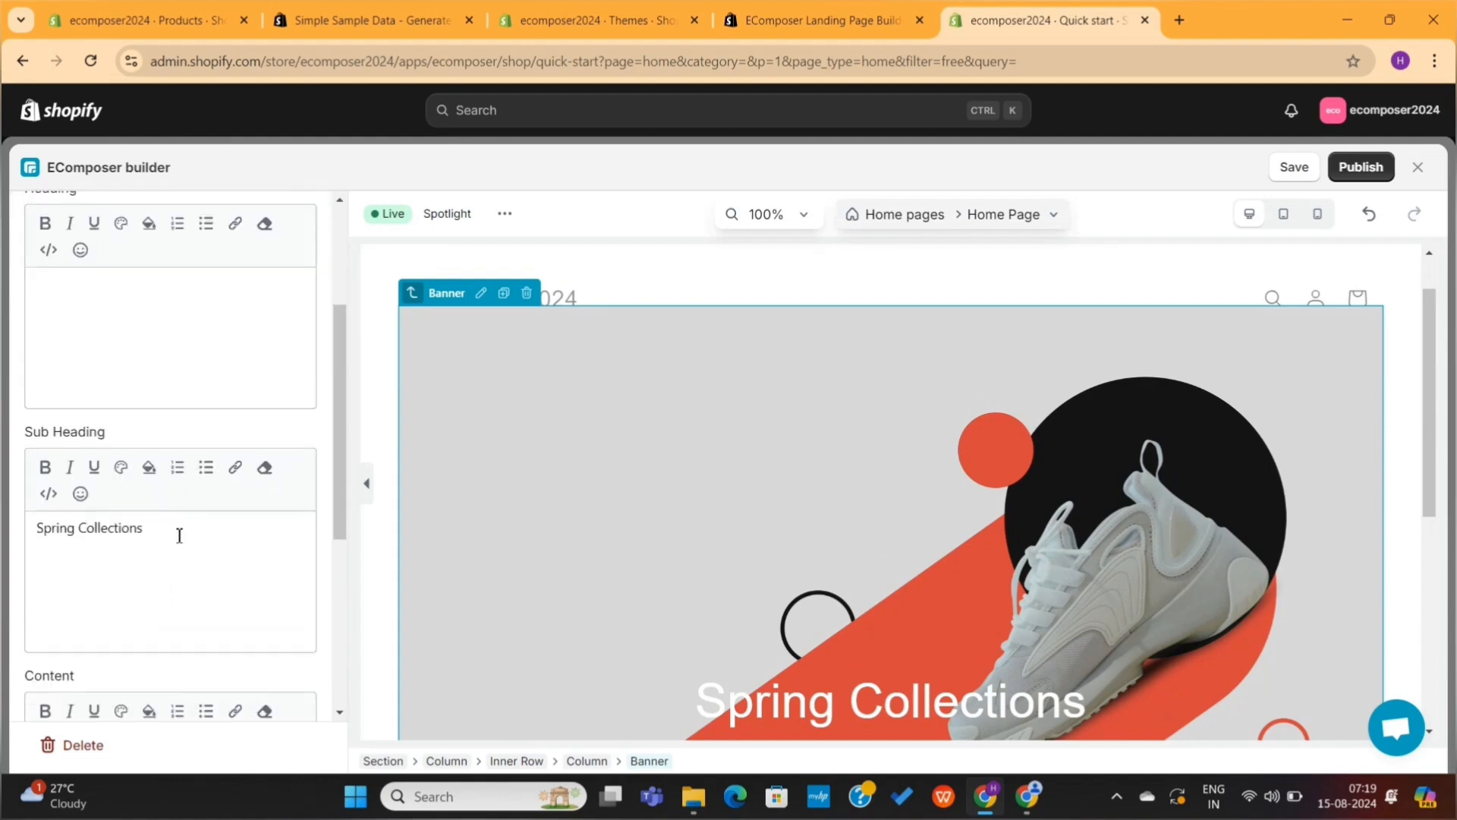
{"action": "left_click", "coordinate": [179, 530]}
{"action": "key", "text": "ctrl+a"}
{"action": "key", "text": "Delete"}
Clear the banner's content paragraph.
{"action": "scroll", "coordinate": [179, 530], "scroll_direction": "down", "scroll_amount": 3}
{"action": "left_click", "coordinate": [207, 593]}
{"action": "key", "text": "ctrl+a"}
{"action": "key", "text": "Delete"}
{"action": "scroll", "coordinate": [208, 592], "scroll_direction": "down", "scroll_amount": 3}
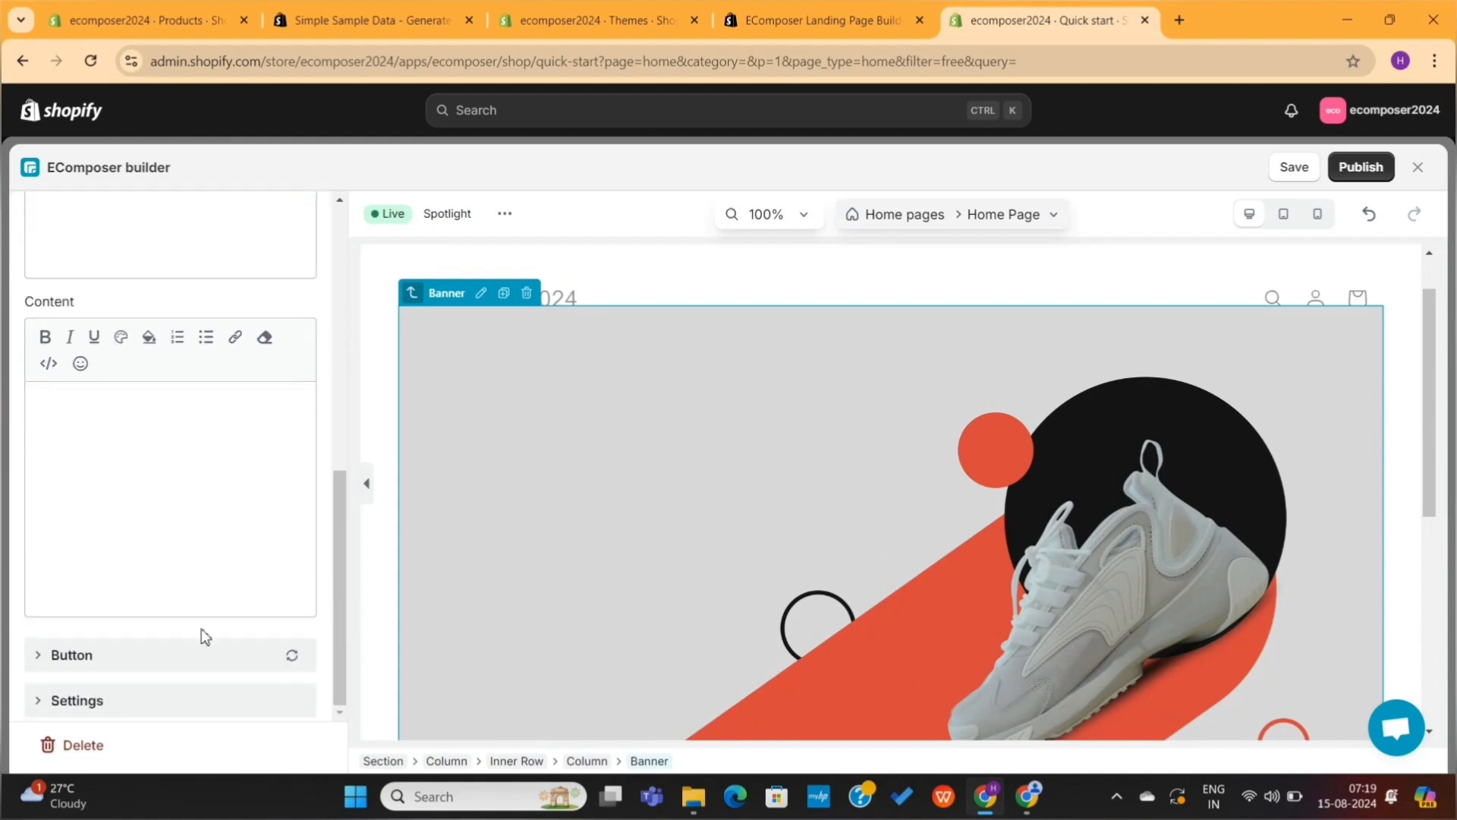
Turn the banner's overlay off and back on to compare the image with and without it.
{"action": "left_click", "coordinate": [76, 696]}
{"action": "left_click", "coordinate": [32, 564]}
{"action": "scroll", "coordinate": [697, 508], "scroll_direction": "down", "scroll_amount": 3}
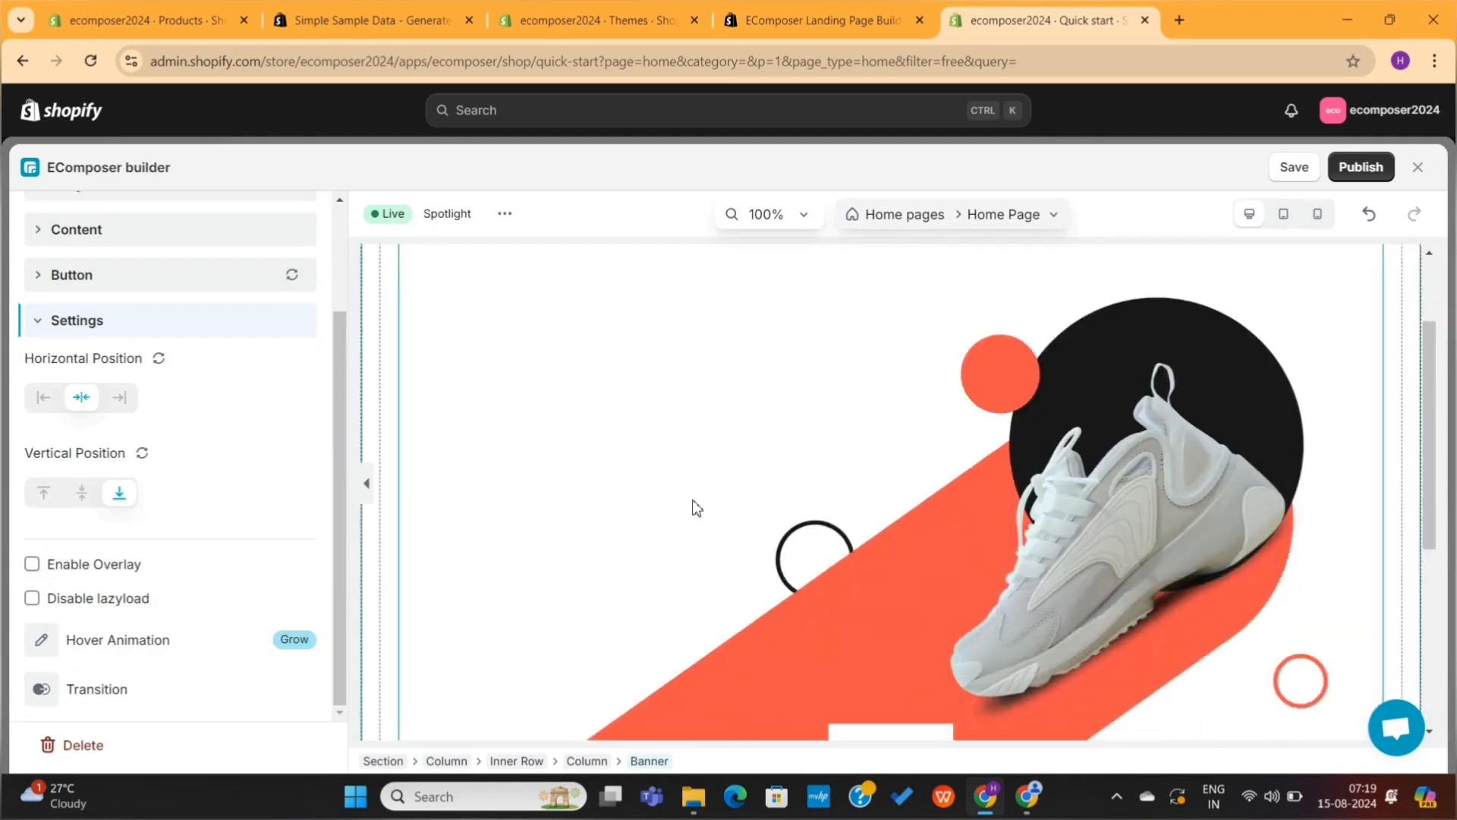
{"action": "scroll", "coordinate": [696, 509], "scroll_direction": "up", "scroll_amount": 3}
{"action": "scroll", "coordinate": [697, 508], "scroll_direction": "down", "scroll_amount": 2}
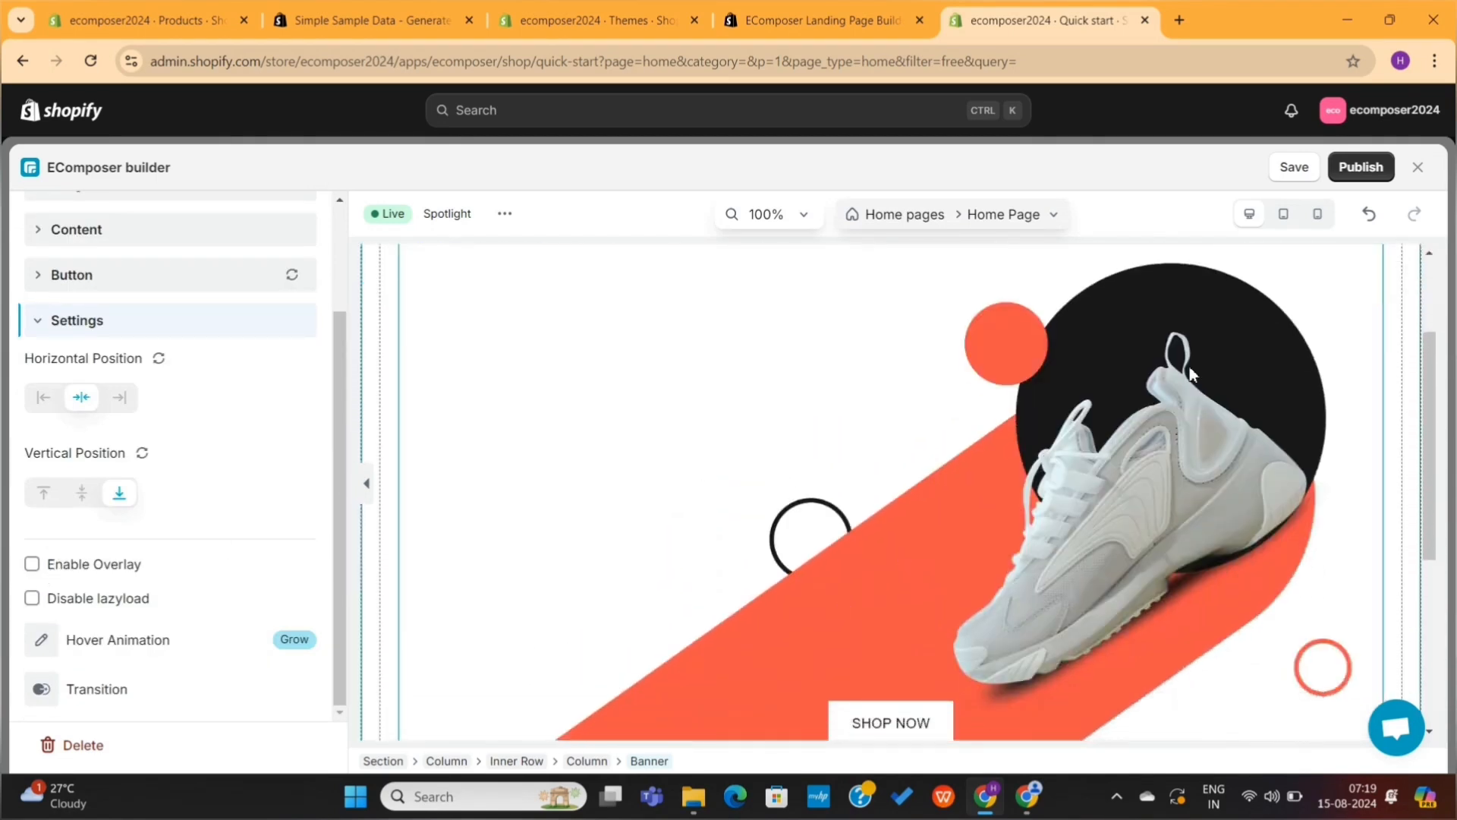
{"action": "left_click", "coordinate": [32, 563]}
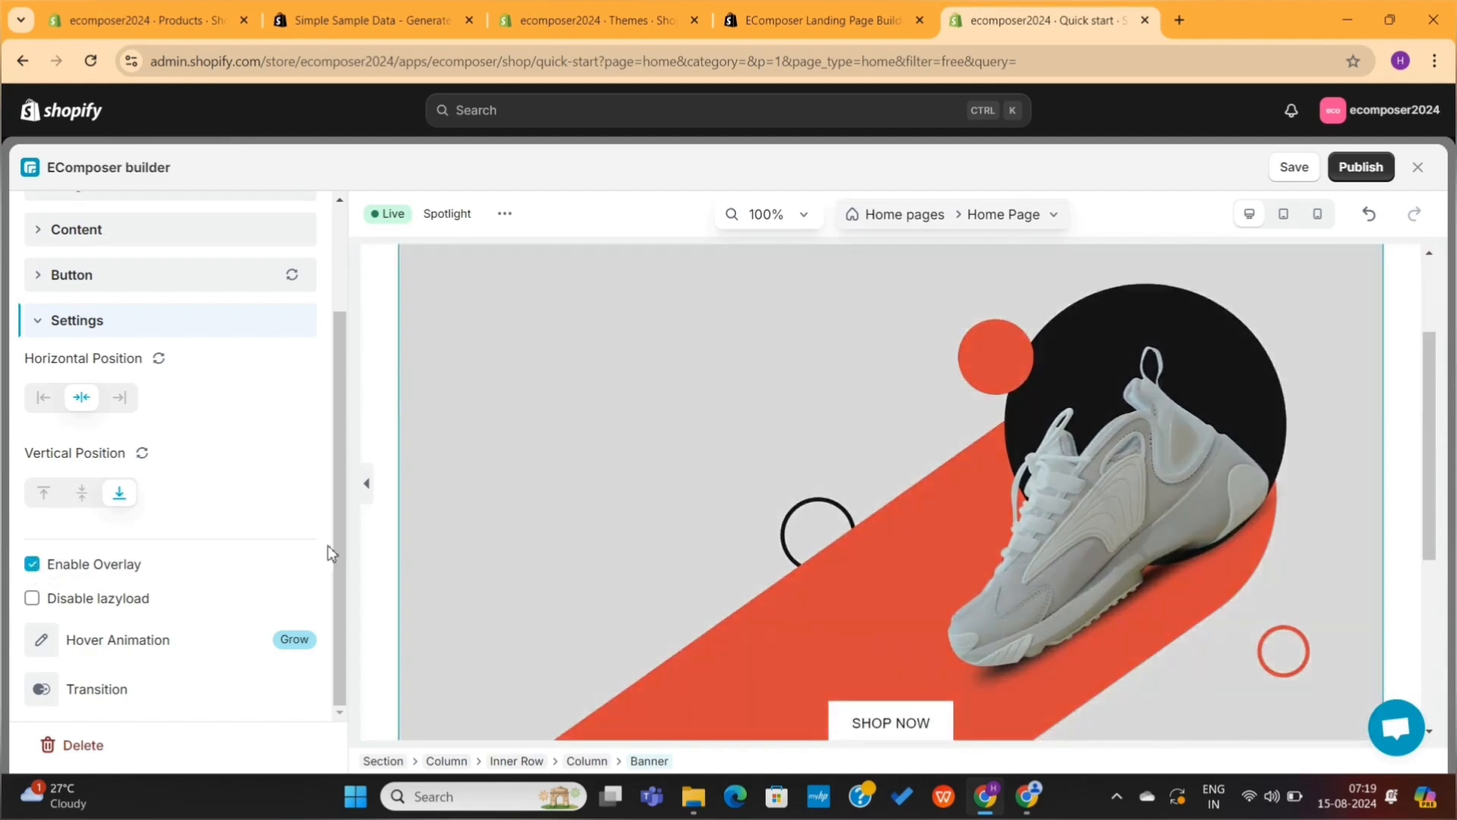
Position the banner's text and button vertically centred and horizontally at the left.
{"action": "left_click", "coordinate": [82, 495]}
{"action": "left_click", "coordinate": [45, 400]}
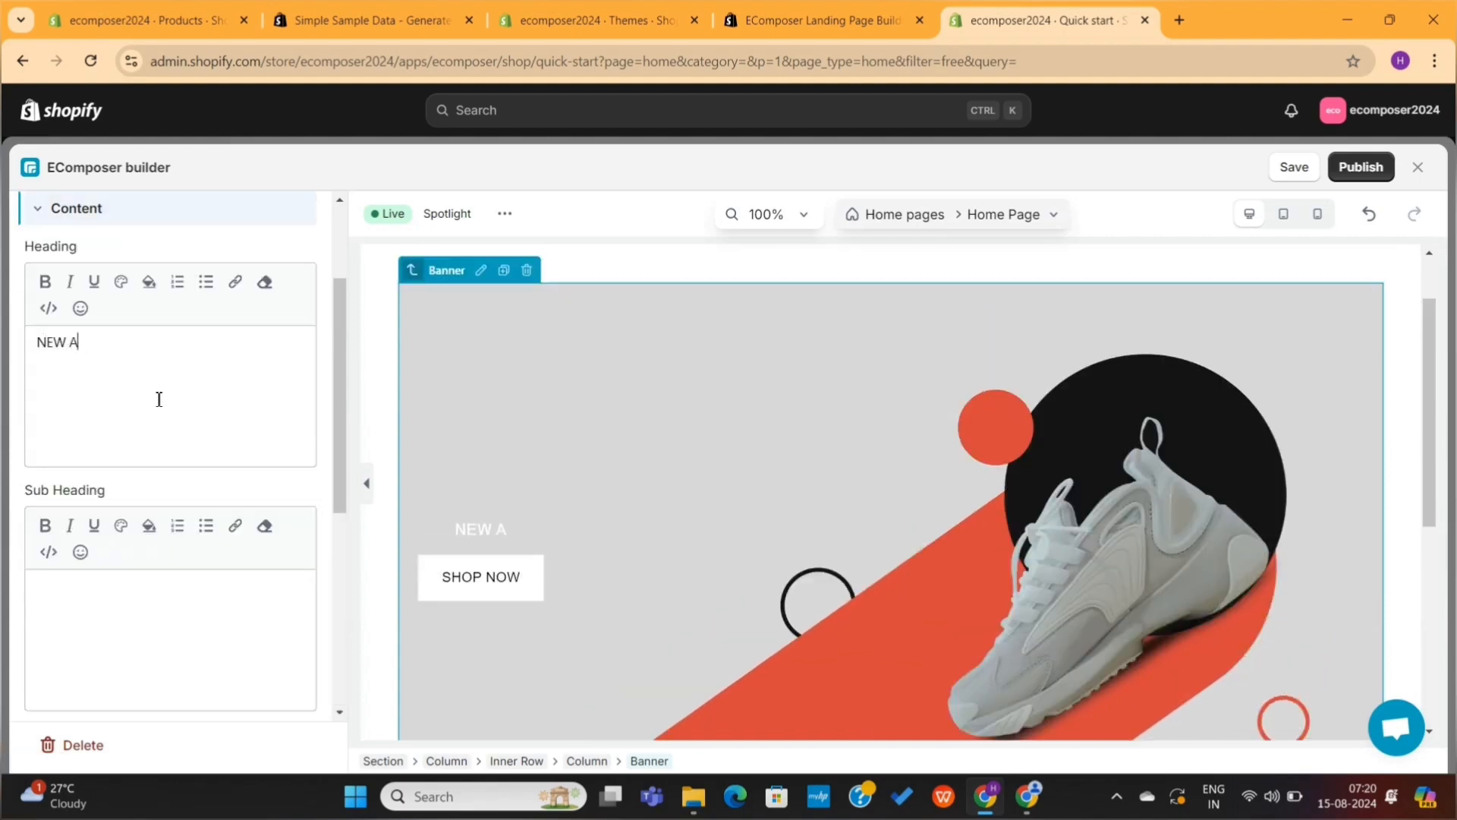
Set the banner's heading to "NEW ARRIVALS" and its sub heading to "Spring sale".
{"action": "left_click", "coordinate": [134, 634]}
{"action": "type", "text": "Sho"}
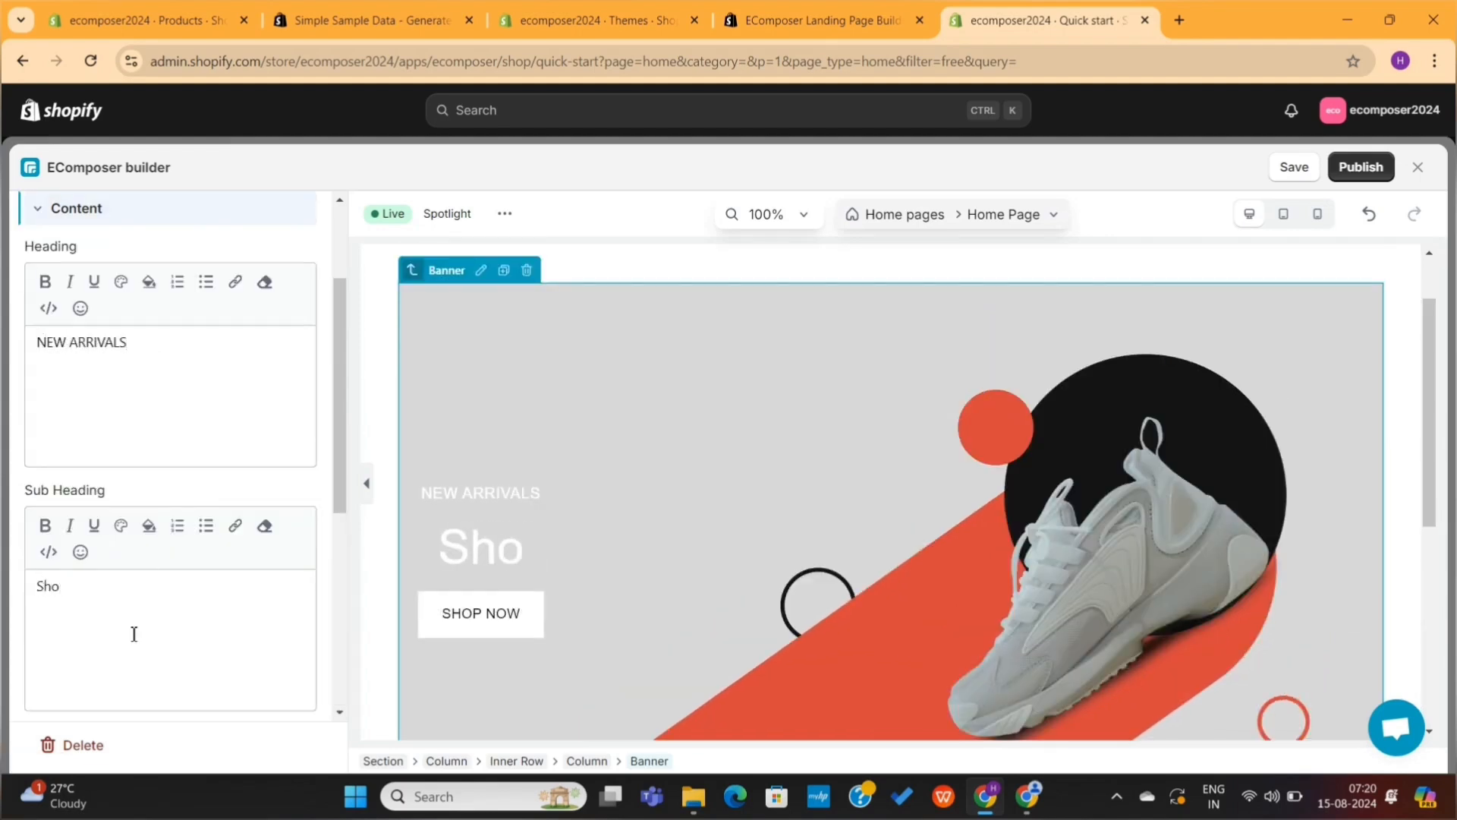
{"action": "type", "text": "ring sales"}
{"action": "scroll", "coordinate": [133, 634], "scroll_direction": "down", "scroll_amount": 3}
Set the banner's content text to "Live Now!".
{"action": "left_click", "coordinate": [118, 592]}
{"action": "type", "text": "L"}
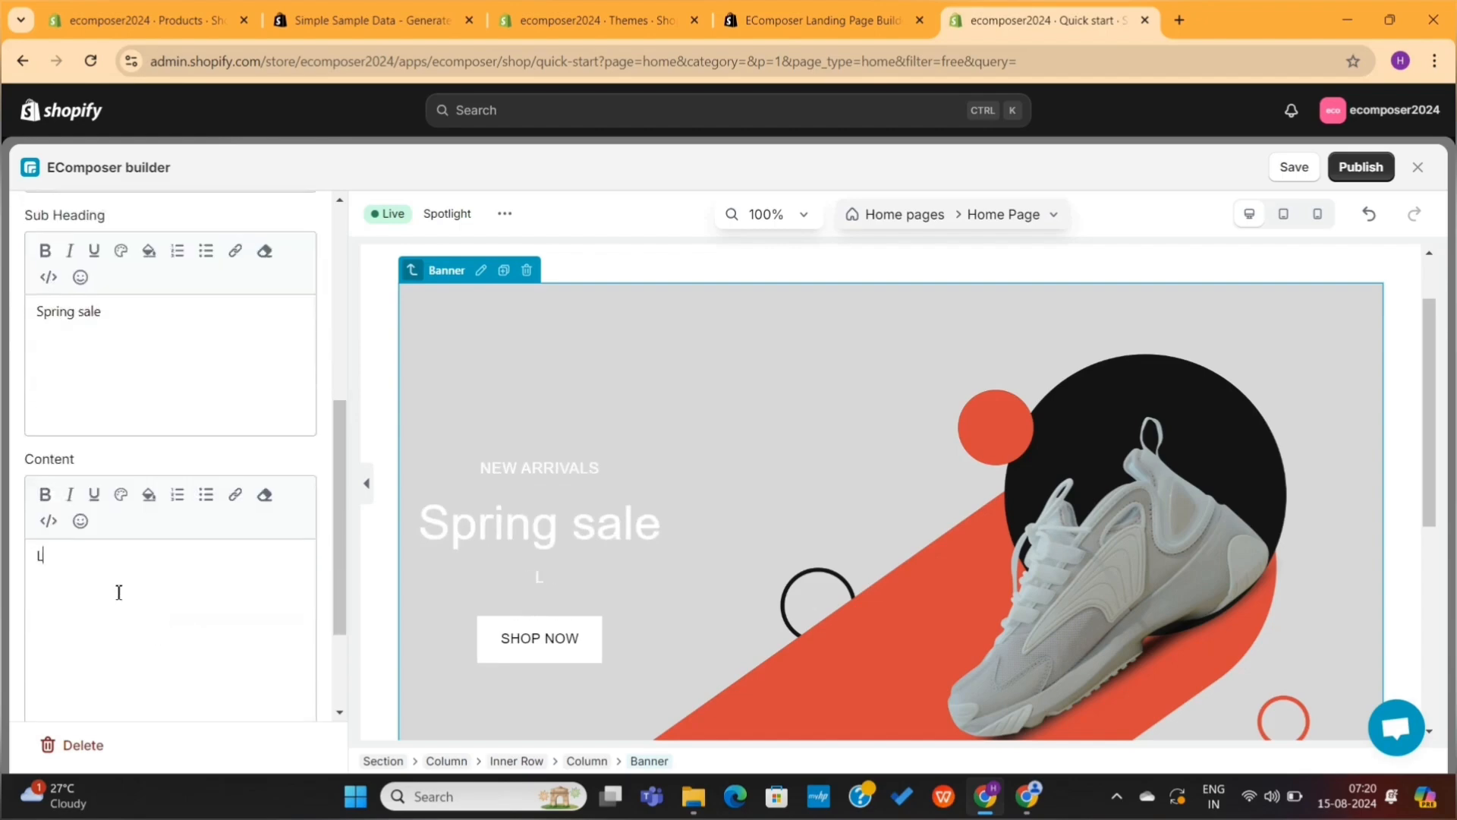
{"action": "type", "text": "!"}
{"action": "scroll", "coordinate": [534, 427], "scroll_direction": "down", "scroll_amount": 4}
{"action": "scroll", "coordinate": [667, 602], "scroll_direction": "up", "scroll_amount": 4}
Underline the banner's "NEW ARRIVALS" heading.
{"action": "scroll", "coordinate": [667, 602], "scroll_direction": "down", "scroll_amount": 1}
{"action": "scroll", "coordinate": [218, 417], "scroll_direction": "up", "scroll_amount": 6}
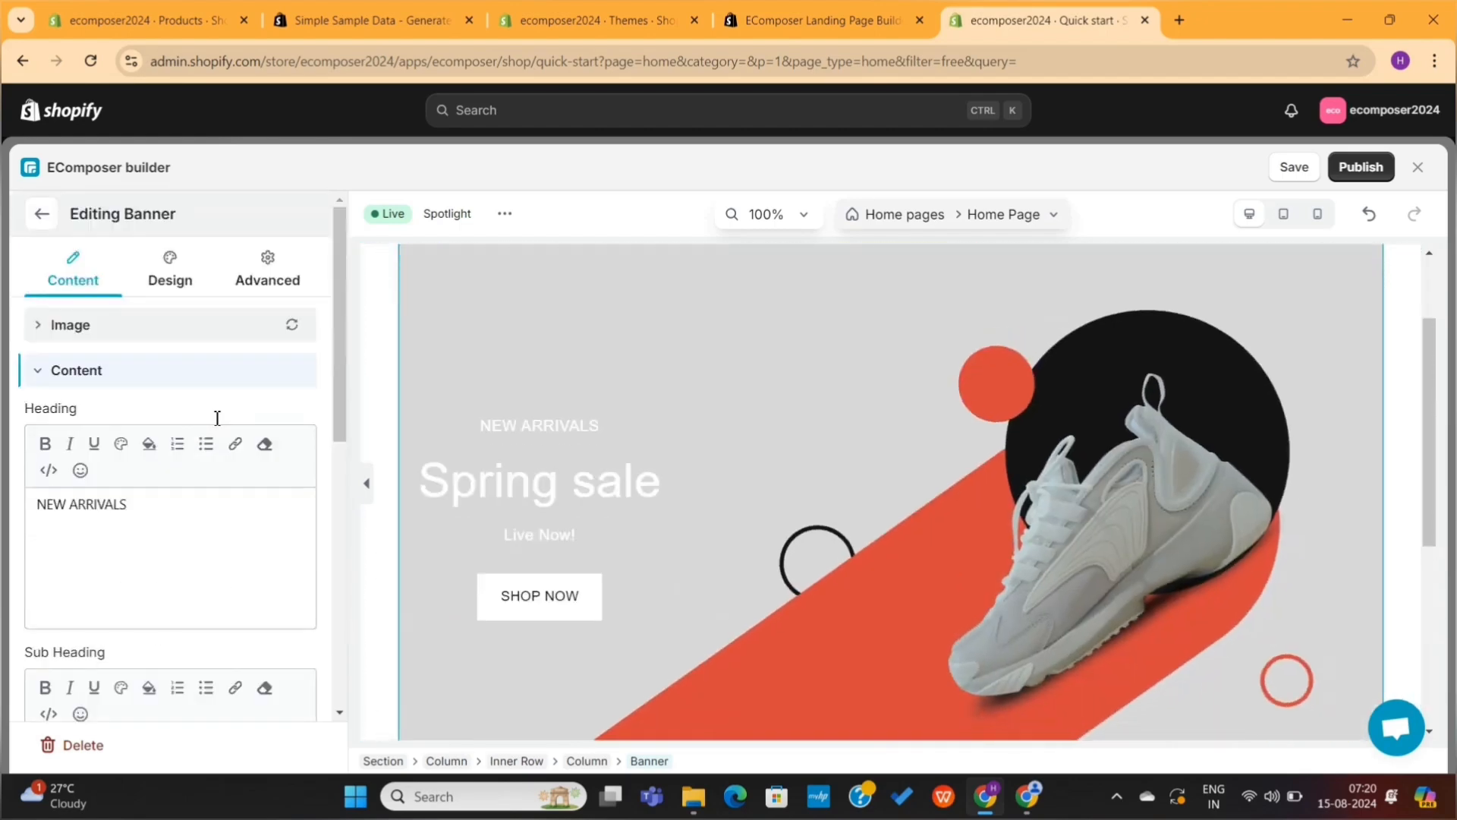
{"action": "left_click_drag", "start_coordinate": [130, 505], "coordinate": [34, 503]}
{"action": "left_click", "coordinate": [95, 444]}
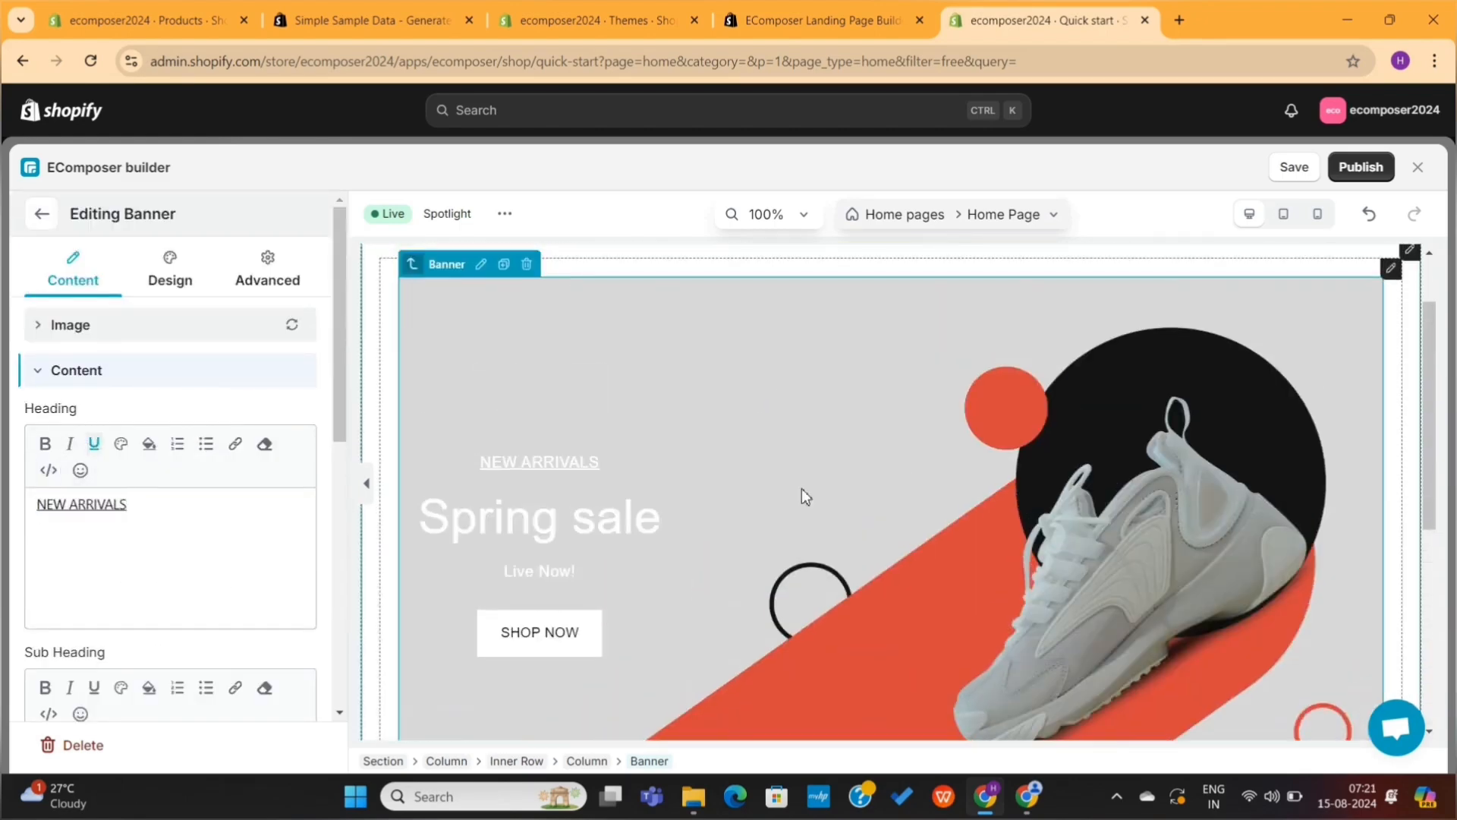
Add a Heading element to the left of the two empty columns below the banner.
{"action": "scroll", "coordinate": [800, 489], "scroll_direction": "down", "scroll_amount": 4}
{"action": "scroll", "coordinate": [800, 492], "scroll_direction": "down", "scroll_amount": 2}
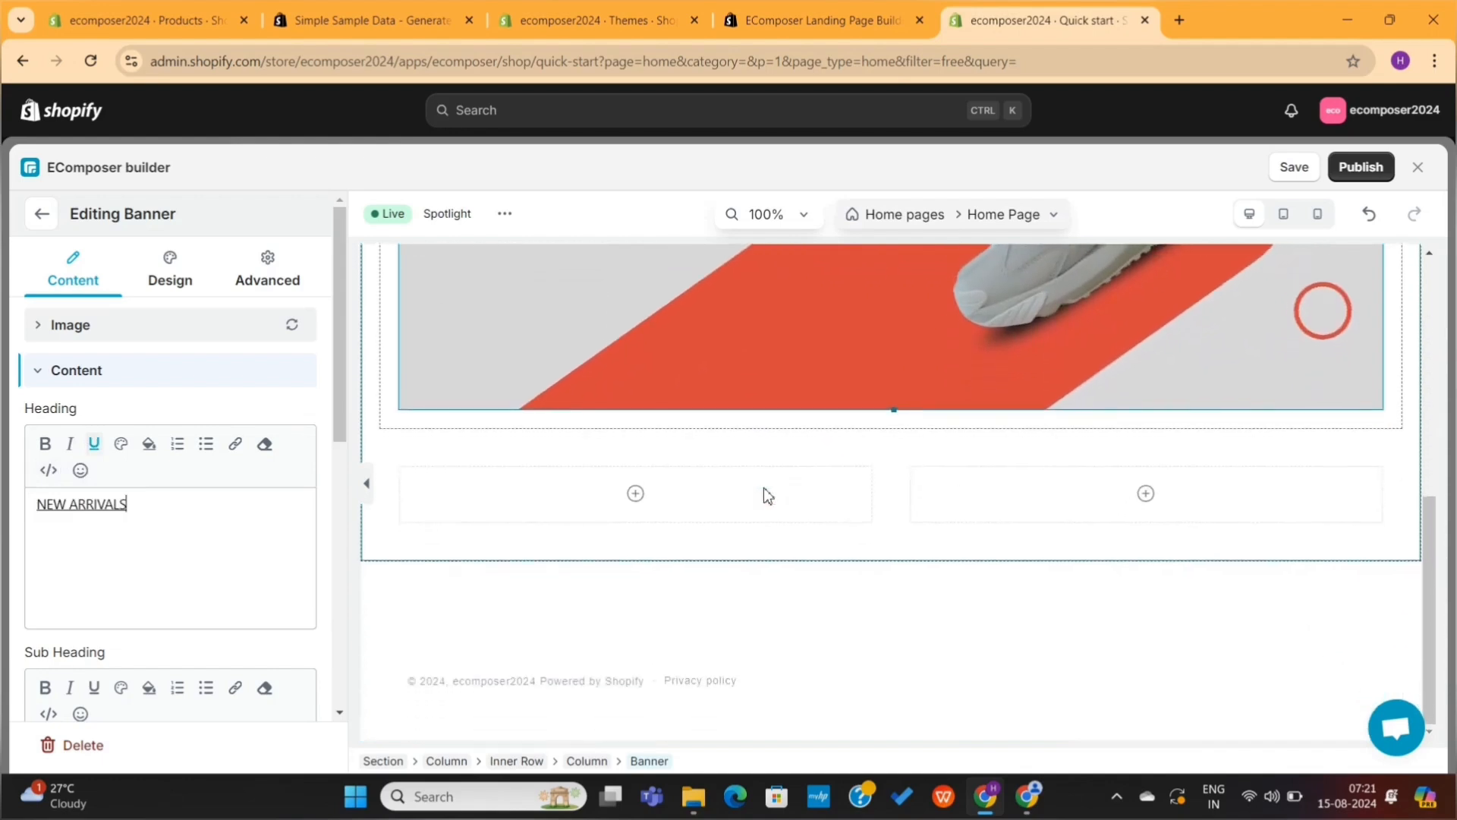
{"action": "left_click", "coordinate": [670, 498]}
{"action": "left_click", "coordinate": [1008, 492]}
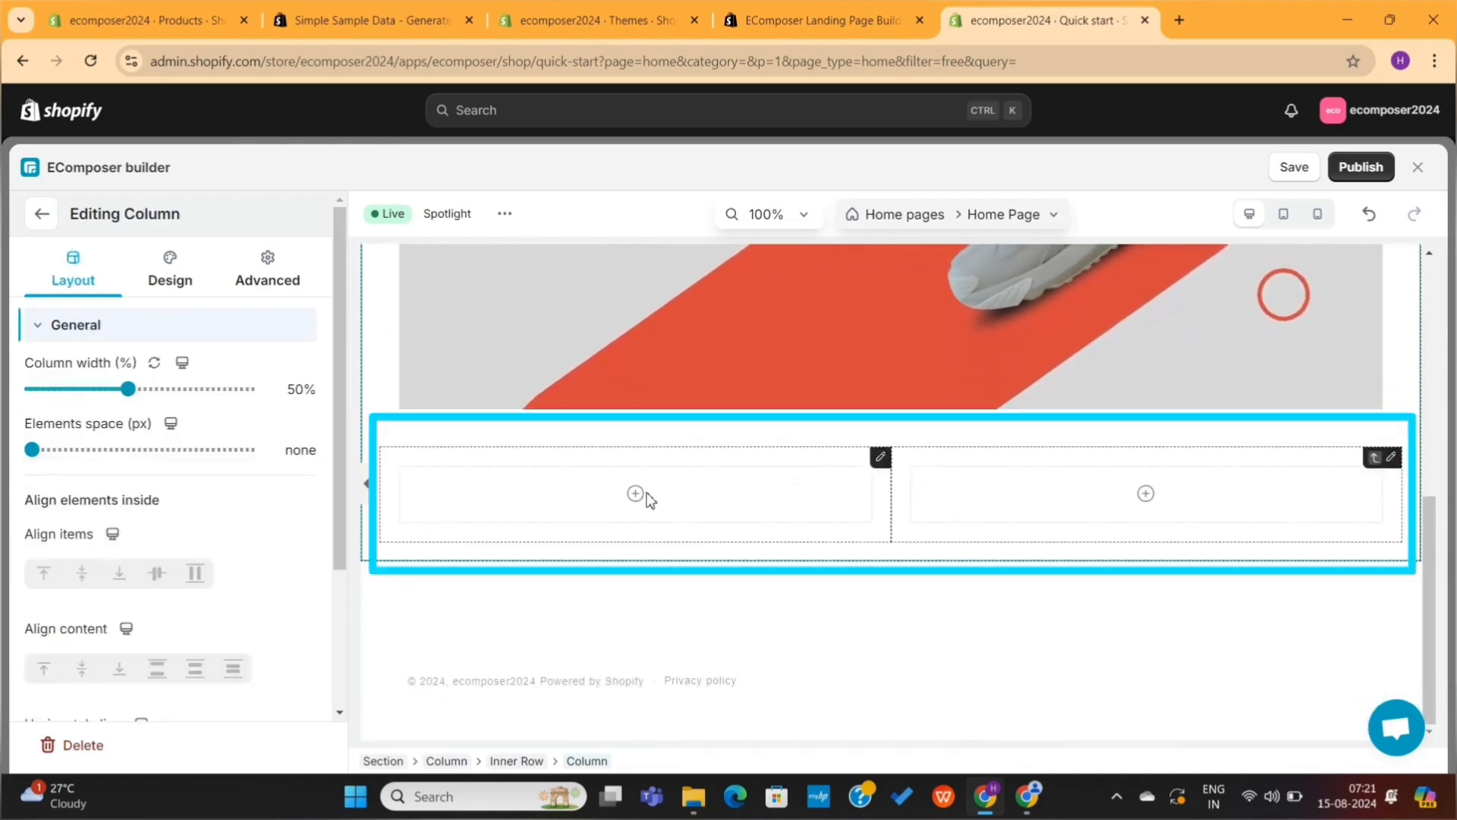
{"action": "left_click", "coordinate": [43, 217]}
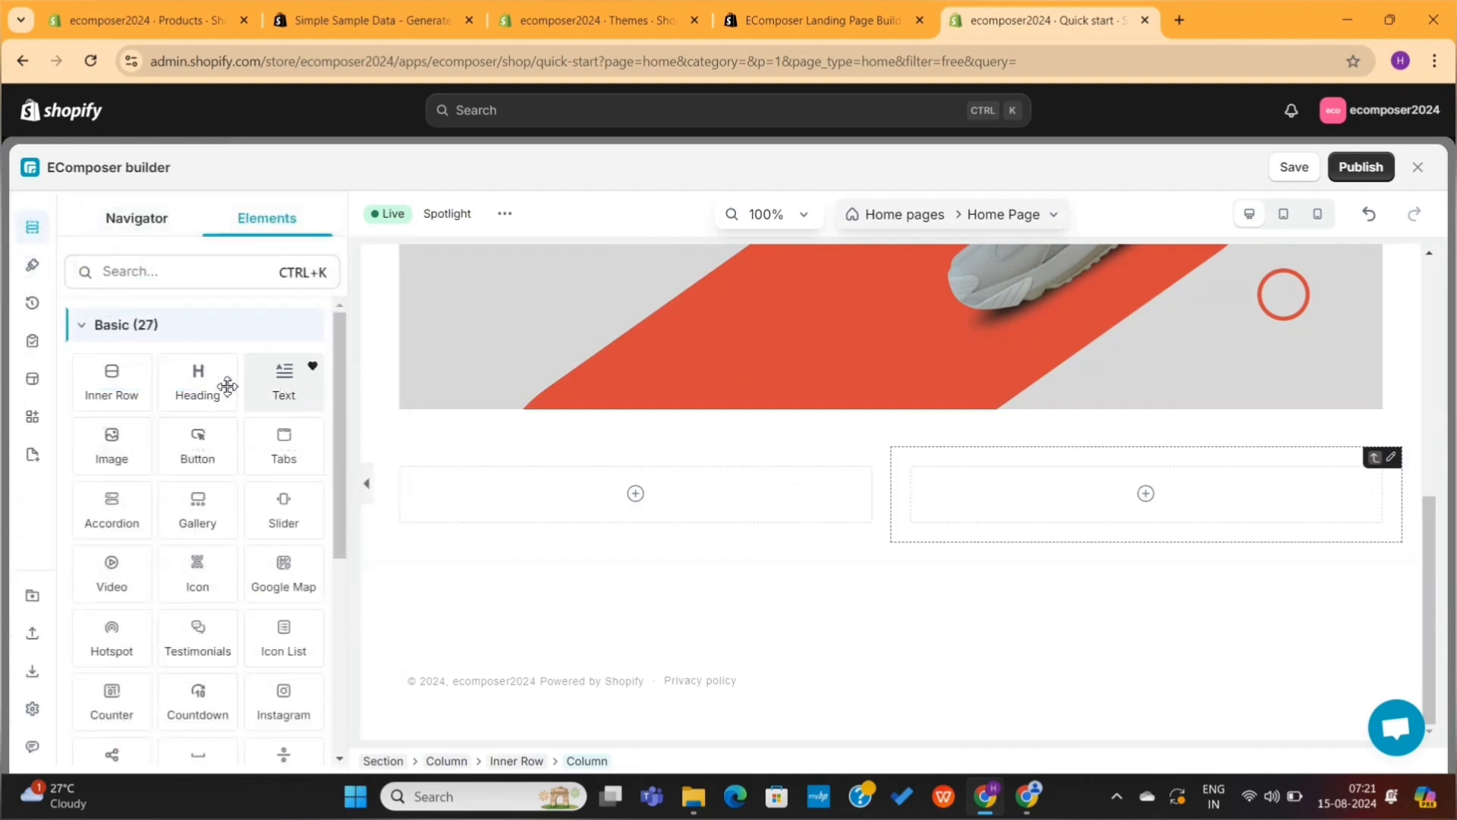
{"action": "left_click_drag", "start_coordinate": [198, 386], "coordinate": [541, 497]}
{"action": "triple_click", "coordinate": [192, 476]}
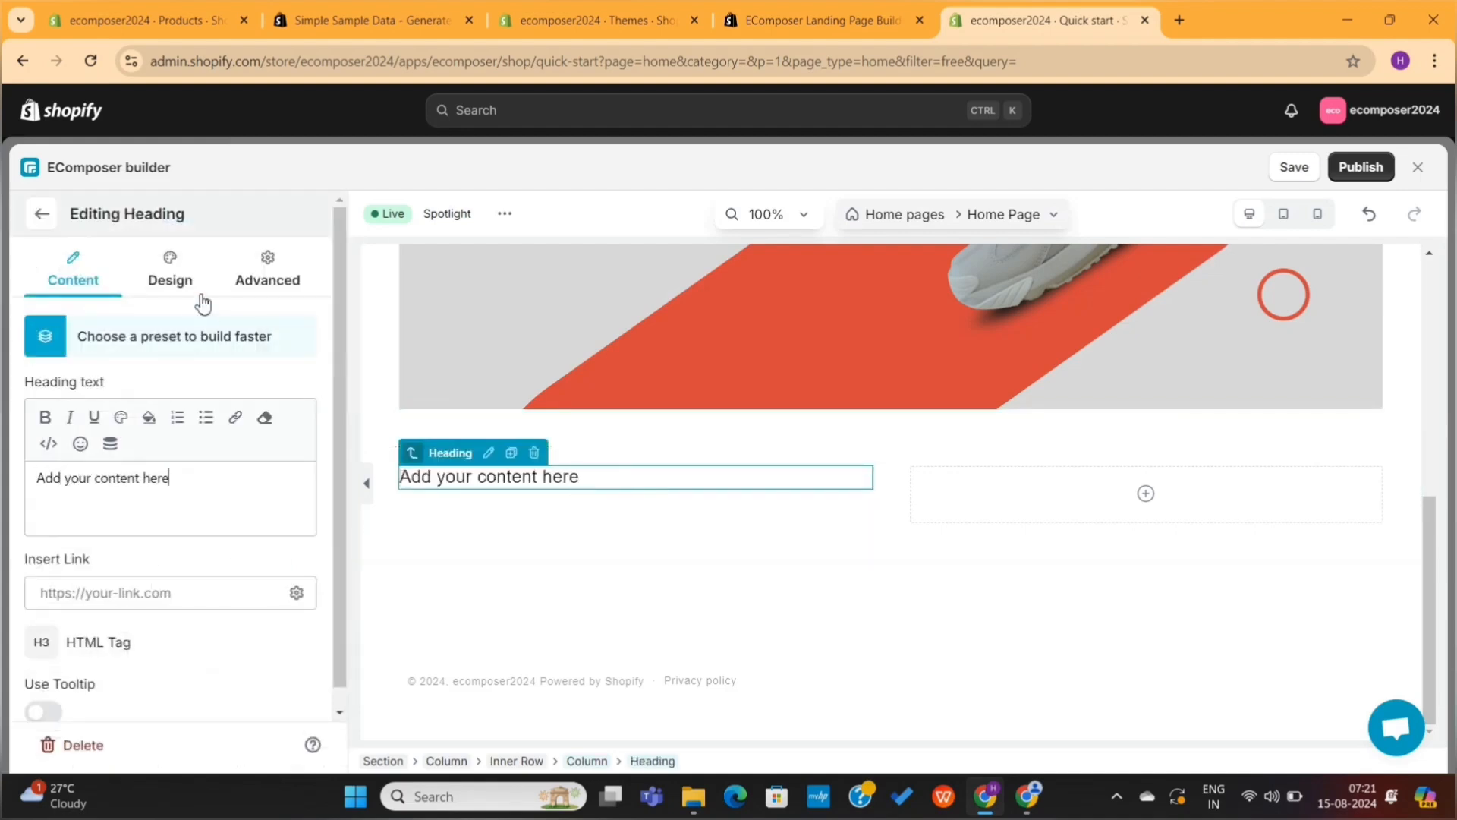
Browse the heading preset library and apply the "HEADING HIGHTLIGHT TEXT" preset to the new heading.
{"action": "left_click", "coordinate": [202, 343]}
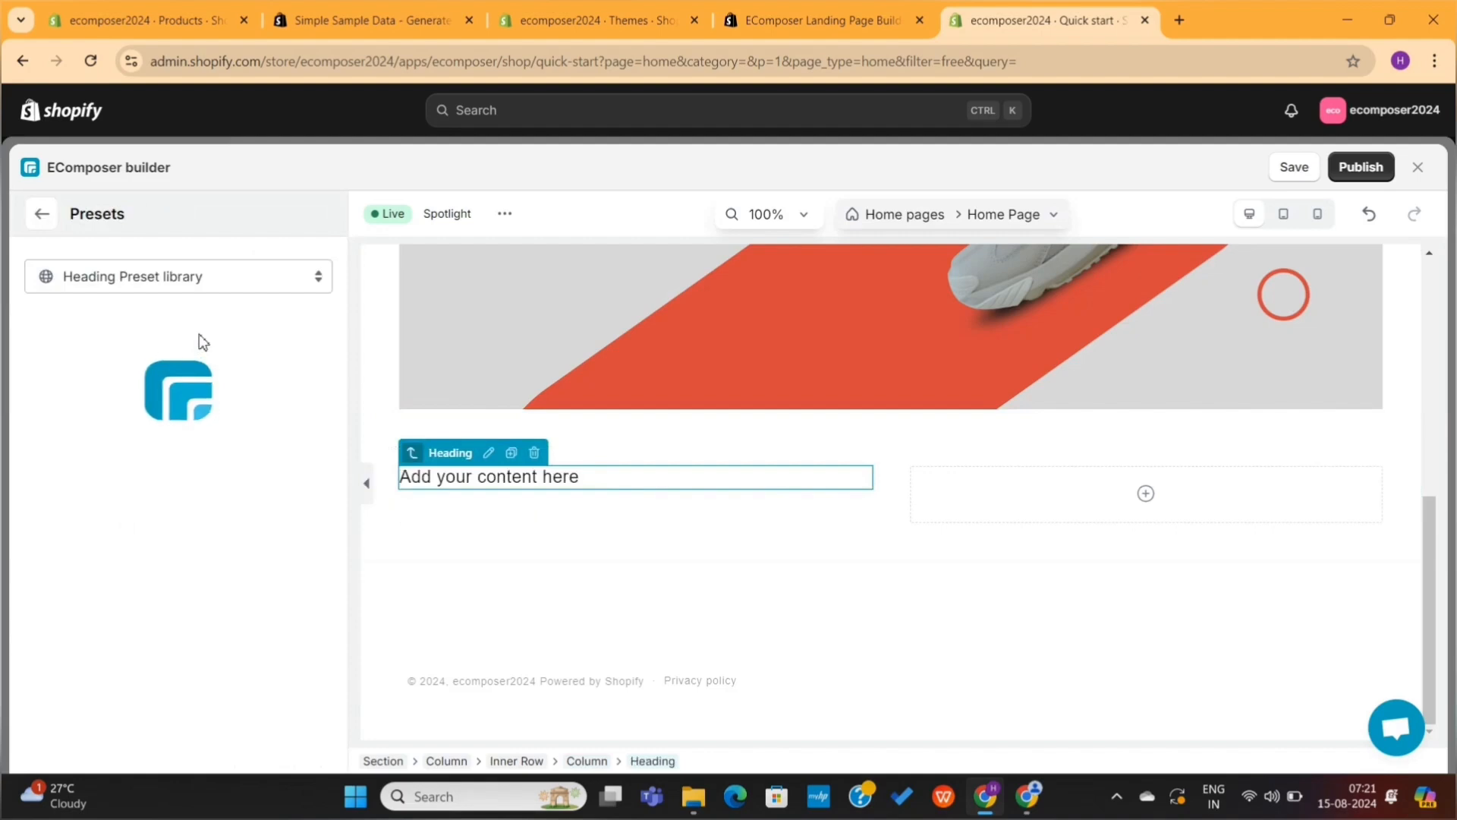
{"action": "scroll", "coordinate": [186, 533], "scroll_direction": "down", "scroll_amount": 10}
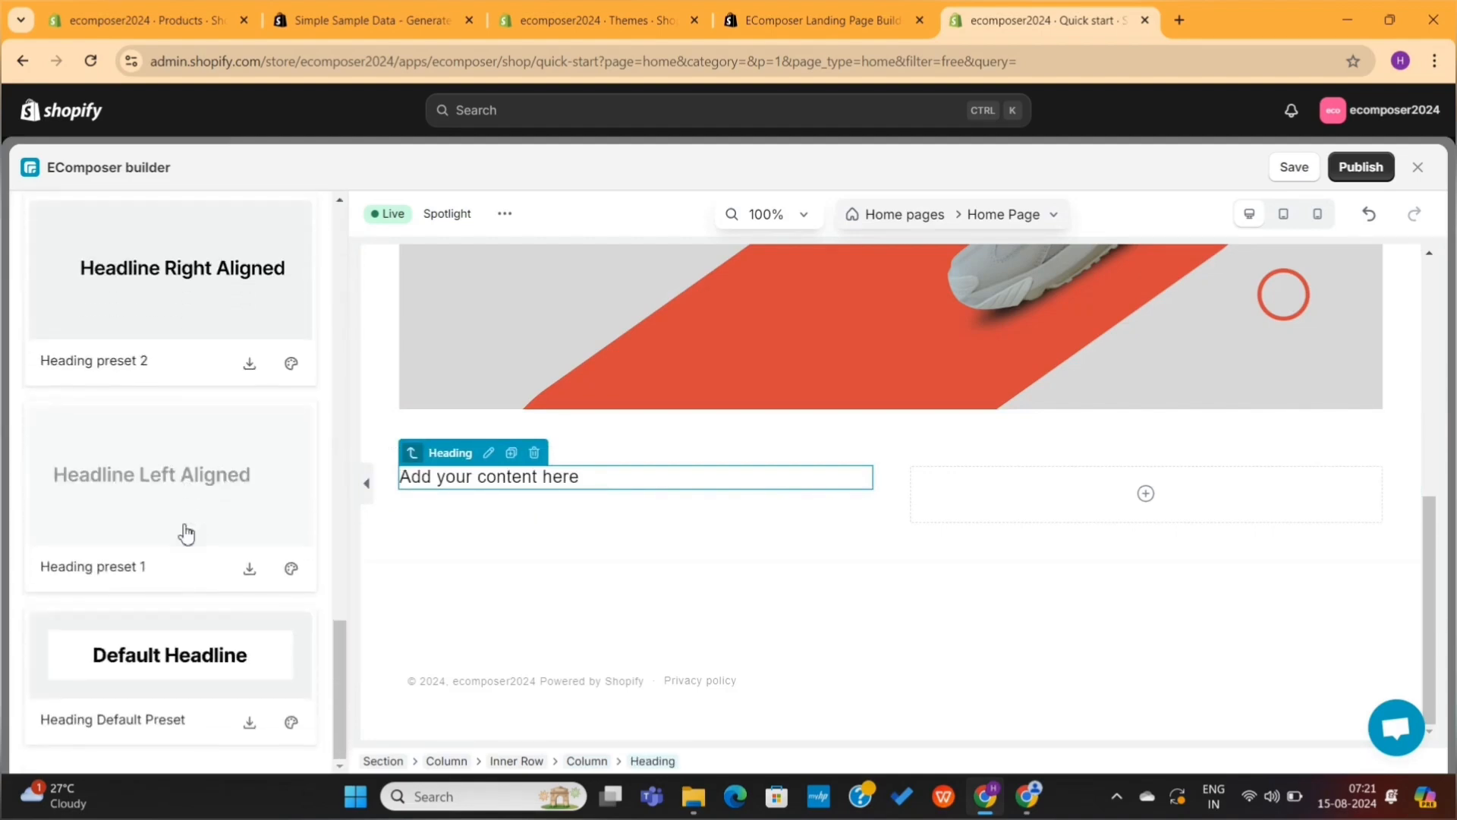
{"action": "scroll", "coordinate": [186, 533], "scroll_direction": "up", "scroll_amount": 10}
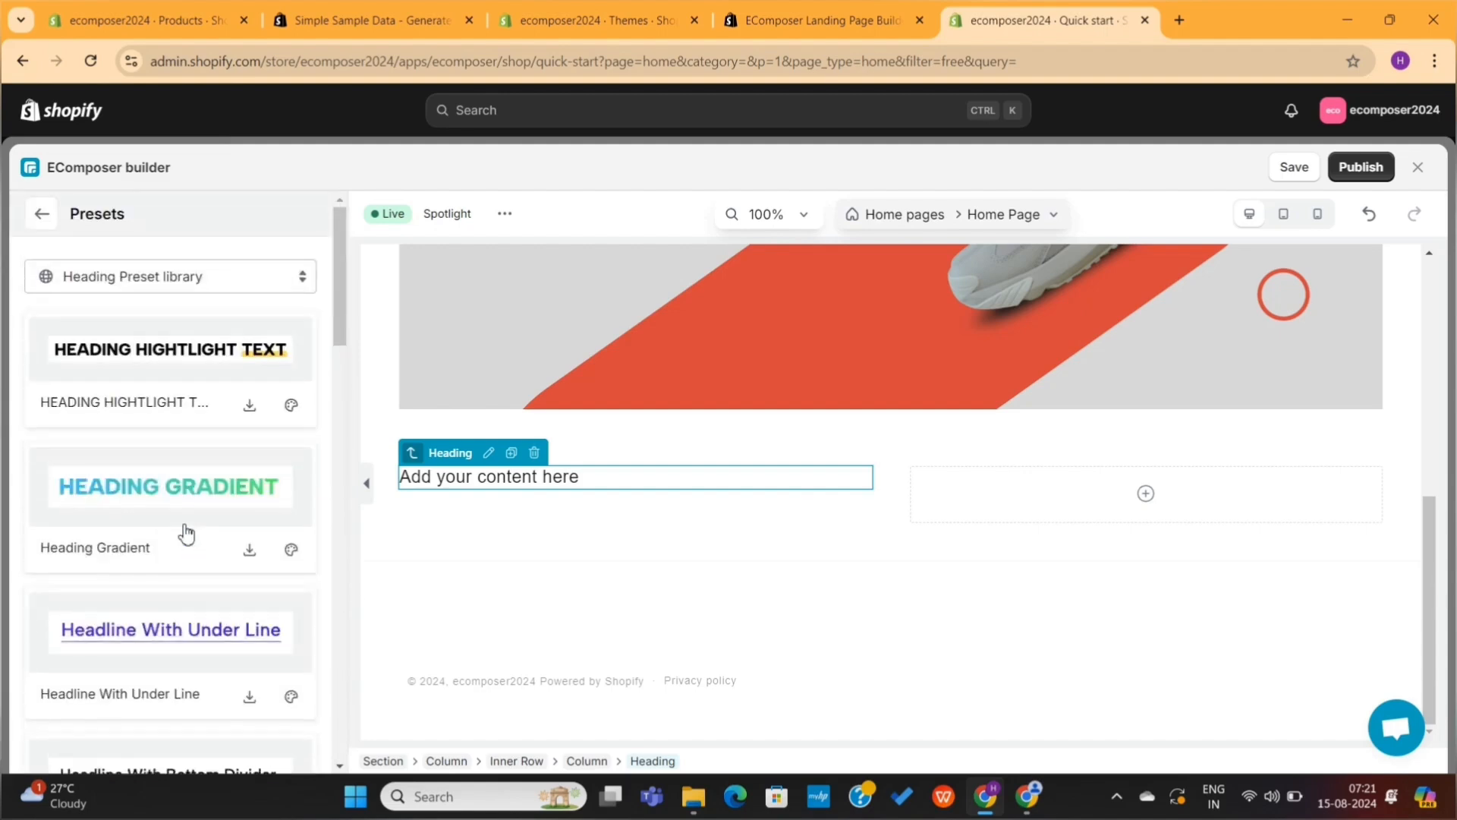
{"action": "left_click", "coordinate": [175, 363]}
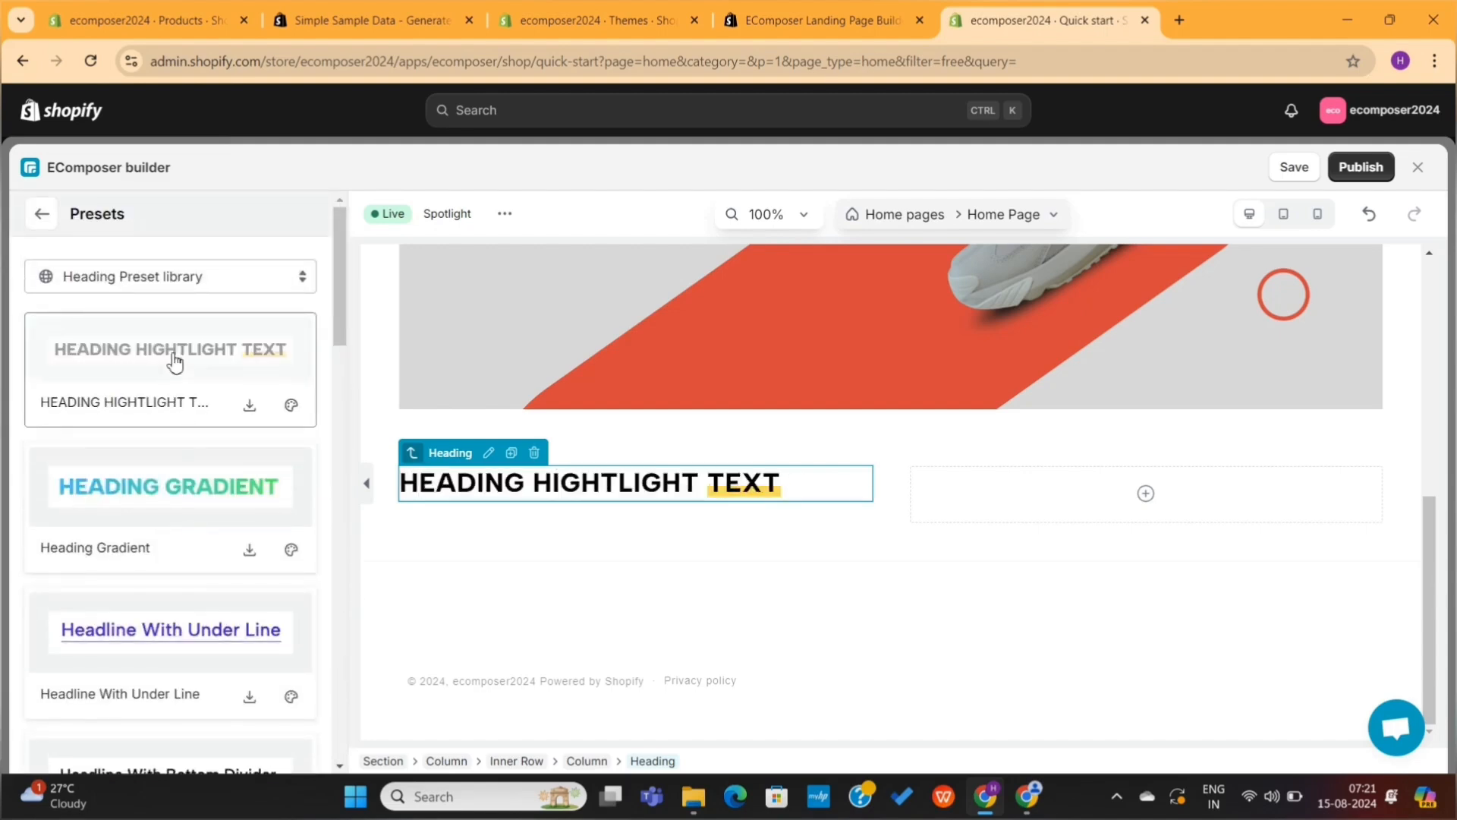
Replace the heading's text with "WELCOME TO OUR STORE", keeping the highlight on the last word.
{"action": "left_click", "coordinate": [50, 224]}
{"action": "left_click_drag", "start_coordinate": [173, 582], "coordinate": [16, 588]}
{"action": "type", "text": "WELCOME TO OUR"}
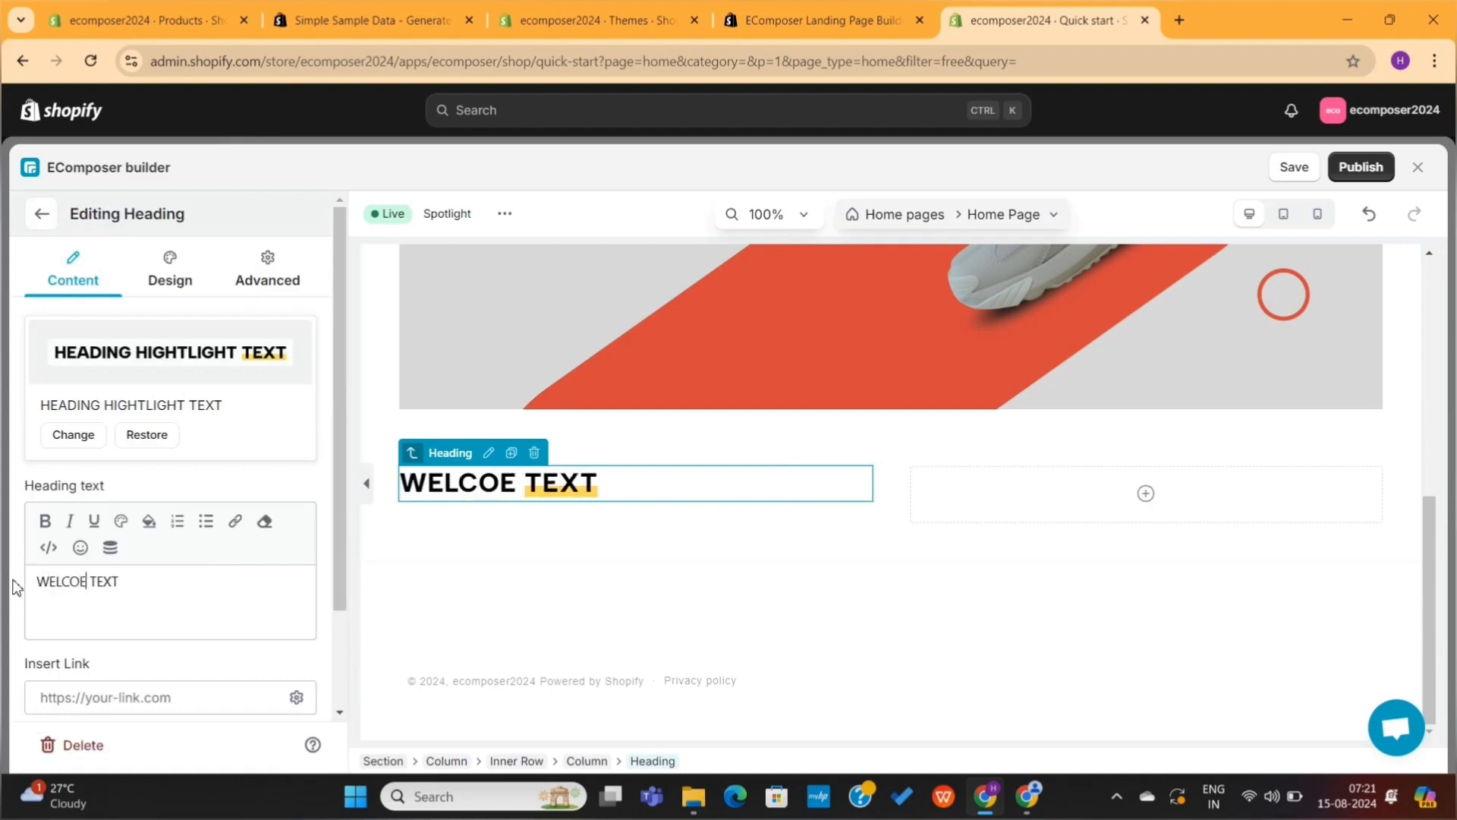
{"action": "double_click", "coordinate": [175, 583]}
{"action": "type", "text": "STORE"}
Add an Image element to the empty column beside the "WELCOME TO OUR STORE" heading.
{"action": "left_click", "coordinate": [43, 216]}
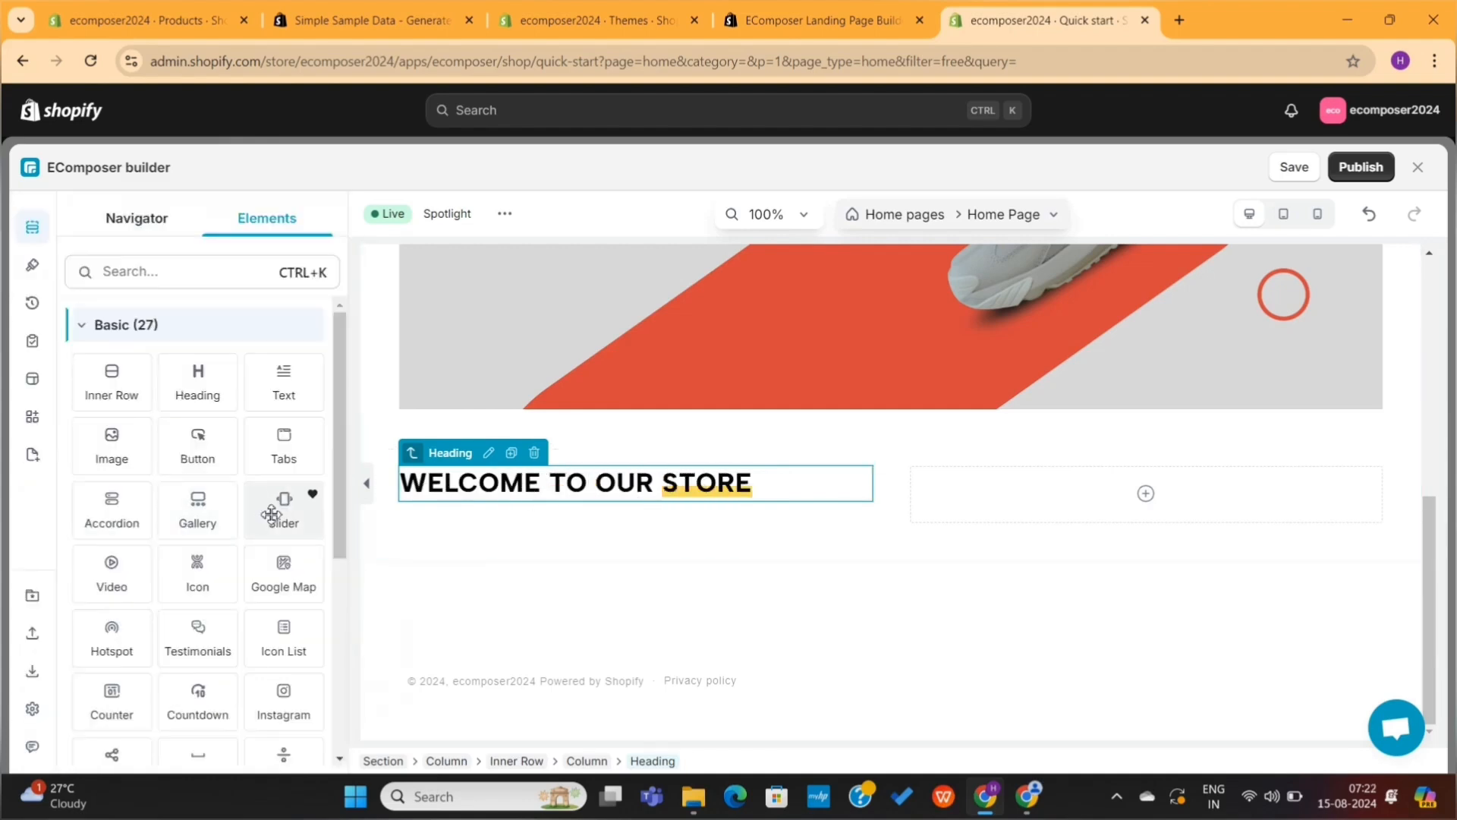
{"action": "left_click_drag", "start_coordinate": [115, 445], "coordinate": [949, 502]}
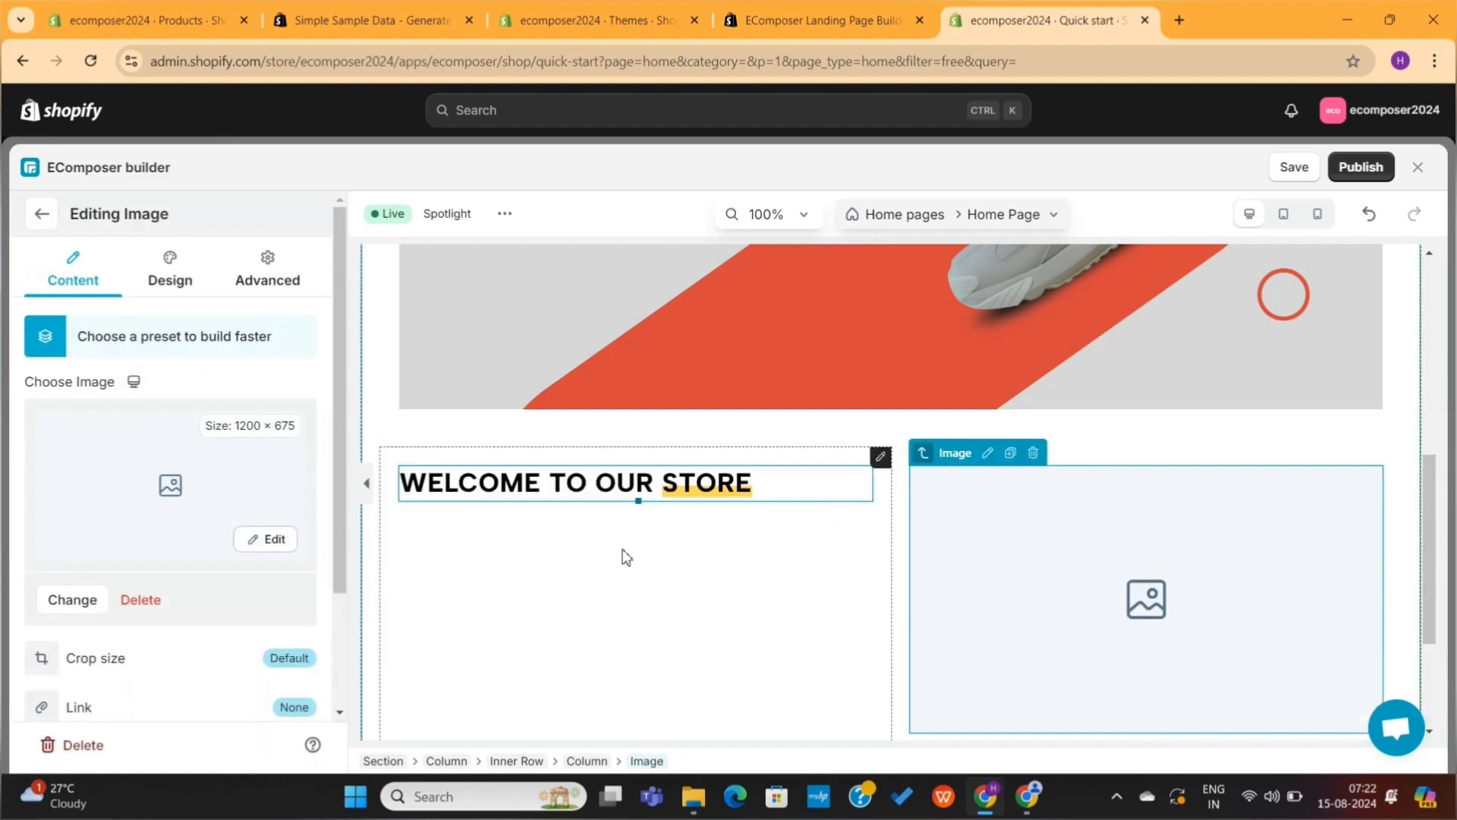
Set the image beside the heading to the uploaded "STEP INTO STYLE WITH LAMBARD'S WHITE SNEAKERS" picture.
{"action": "left_click", "coordinate": [185, 486]}
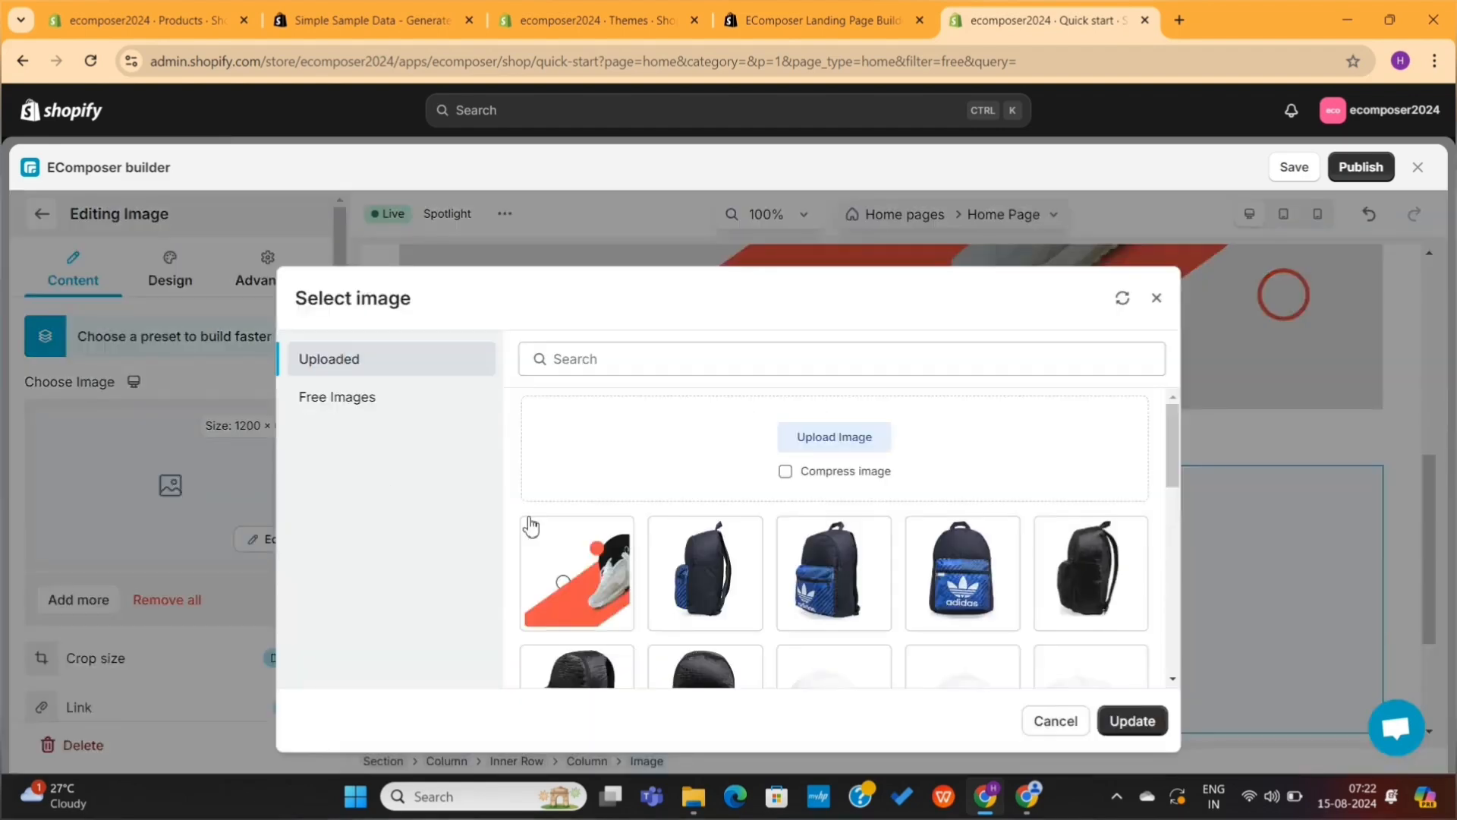
{"action": "scroll", "coordinate": [740, 607], "scroll_direction": "down", "scroll_amount": 1}
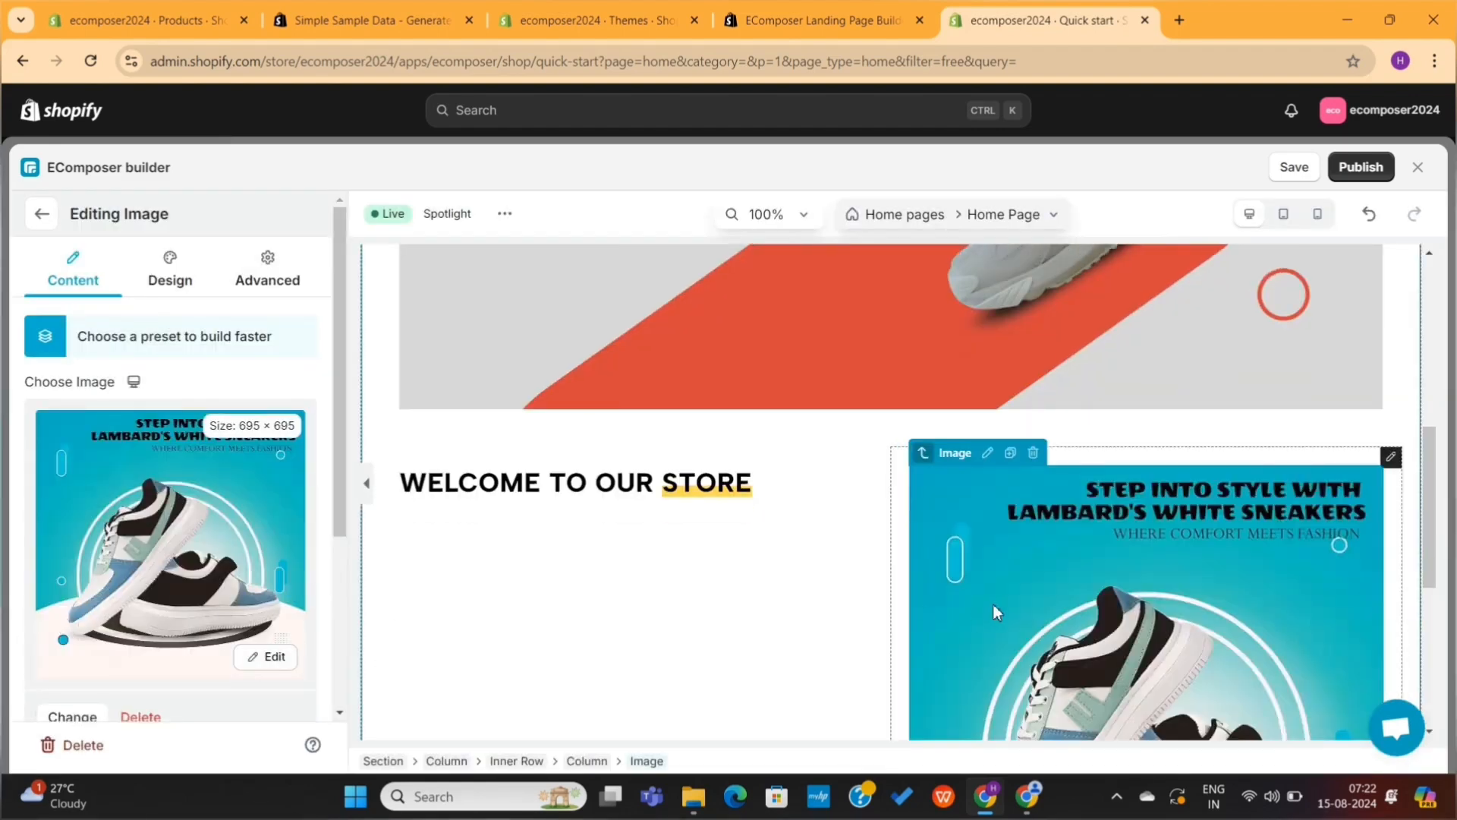
{"action": "scroll", "coordinate": [993, 607], "scroll_direction": "down", "scroll_amount": 1}
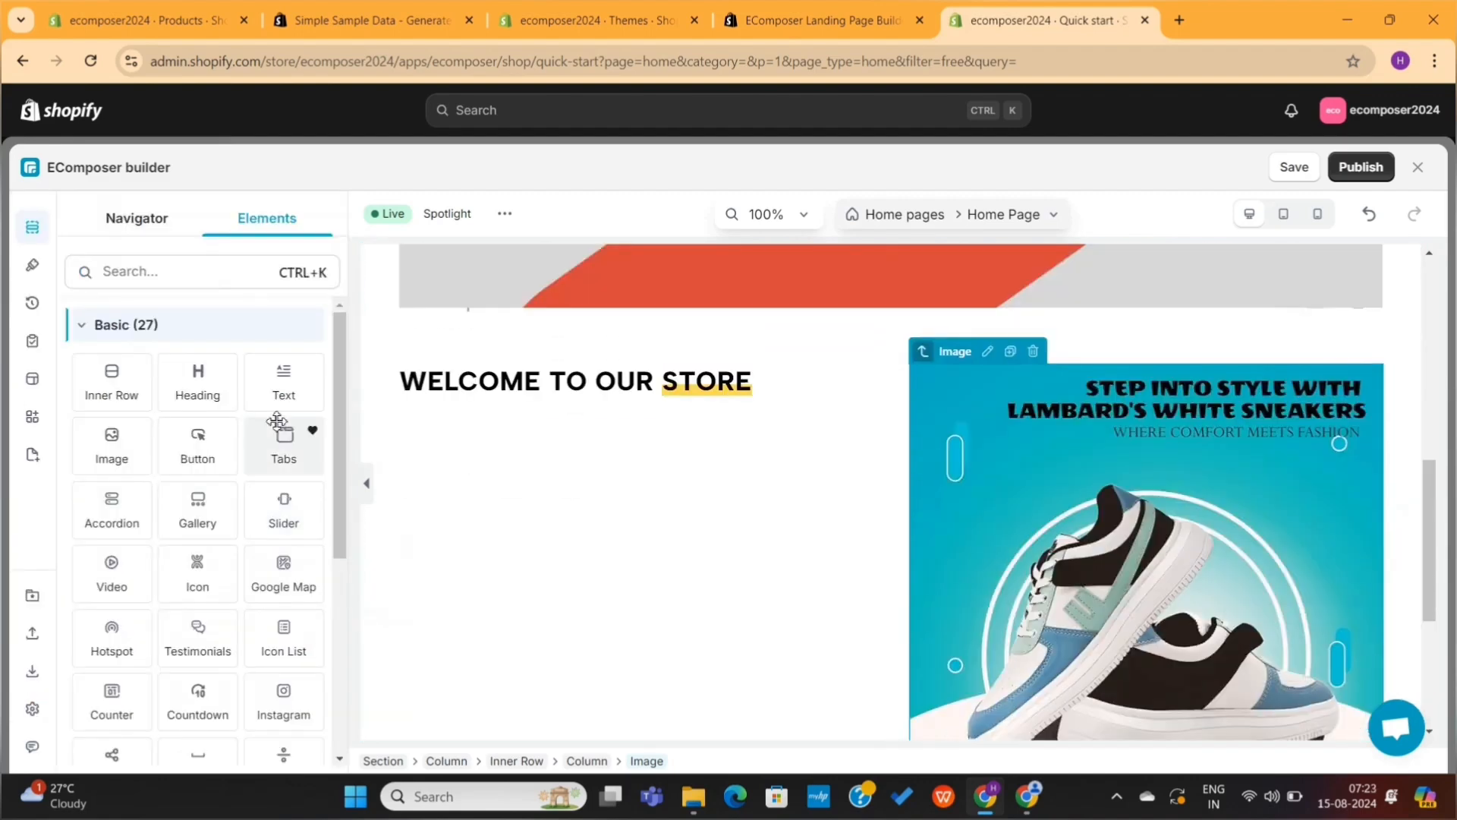
Add a Text element below the "WELCOME TO OUR STORE" heading with the content "Shop our latest products".
{"action": "left_click_drag", "start_coordinate": [281, 378], "coordinate": [551, 417]}
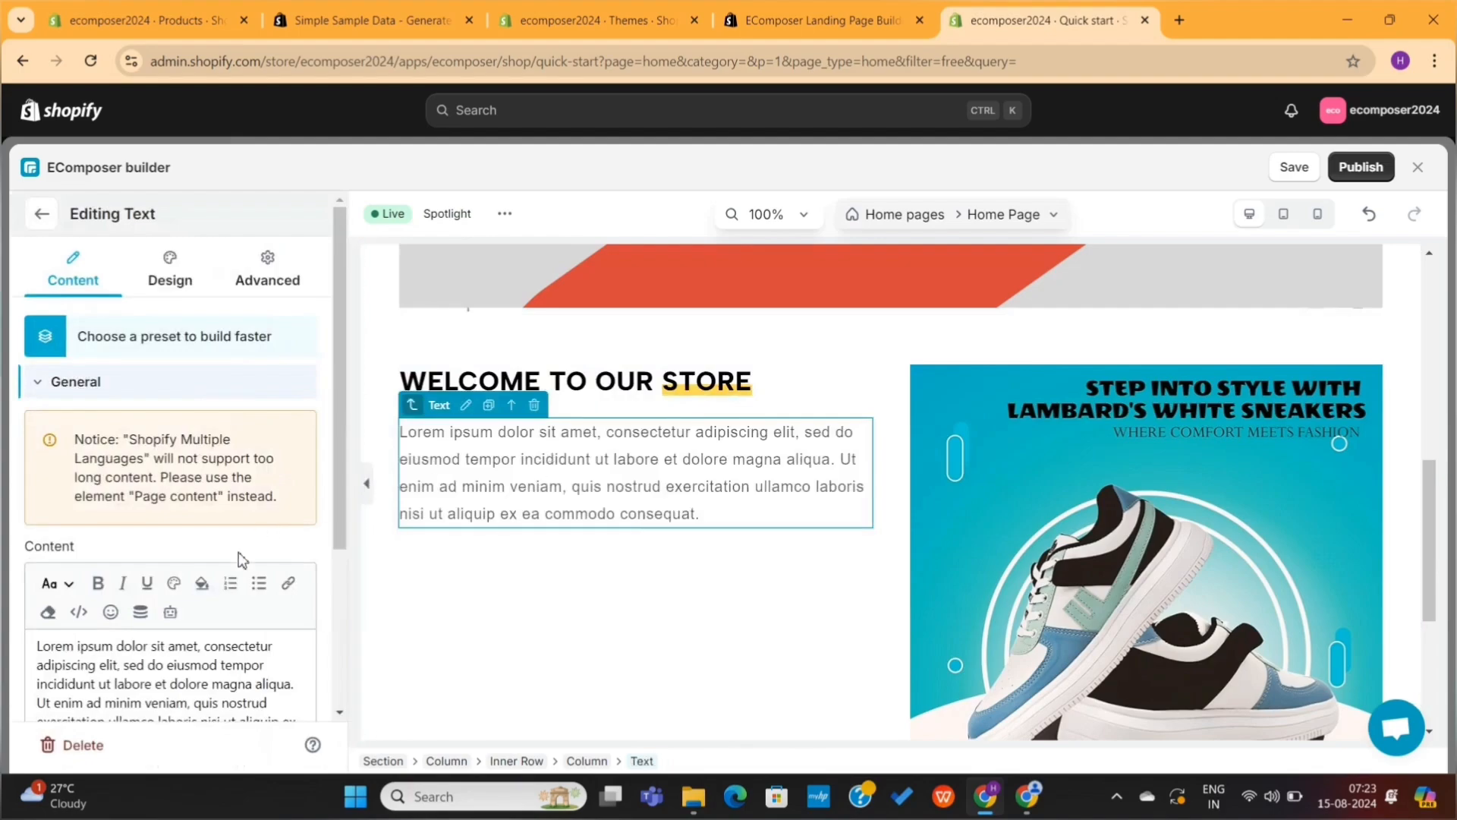
{"action": "scroll", "coordinate": [193, 657], "scroll_direction": "down", "scroll_amount": 1}
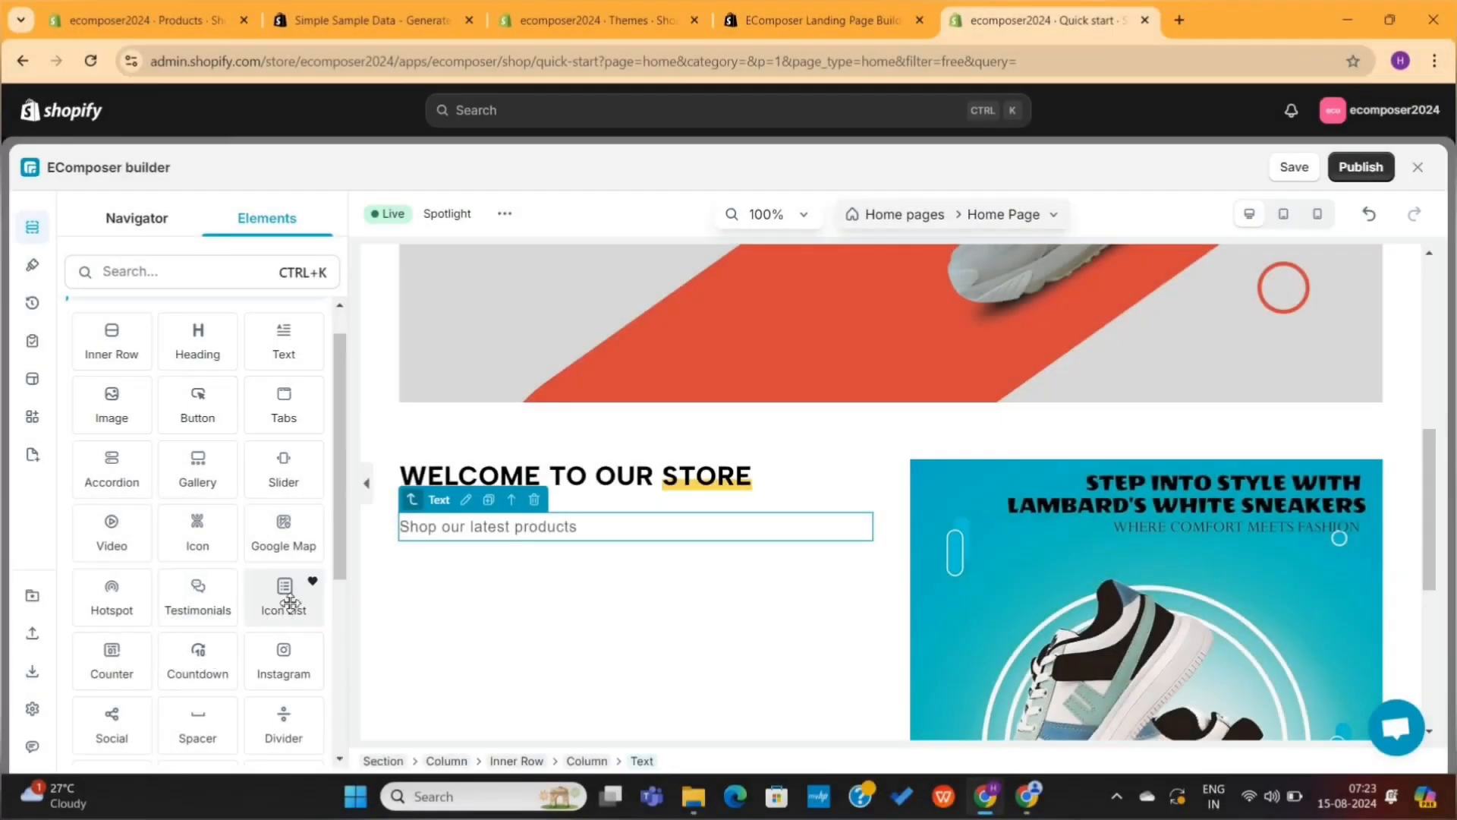
Add an Icon List element below the "Shop our latest products" text, with a Vertical layout and icons positioned on the left.
{"action": "left_click_drag", "start_coordinate": [412, 601], "coordinate": [529, 494]}
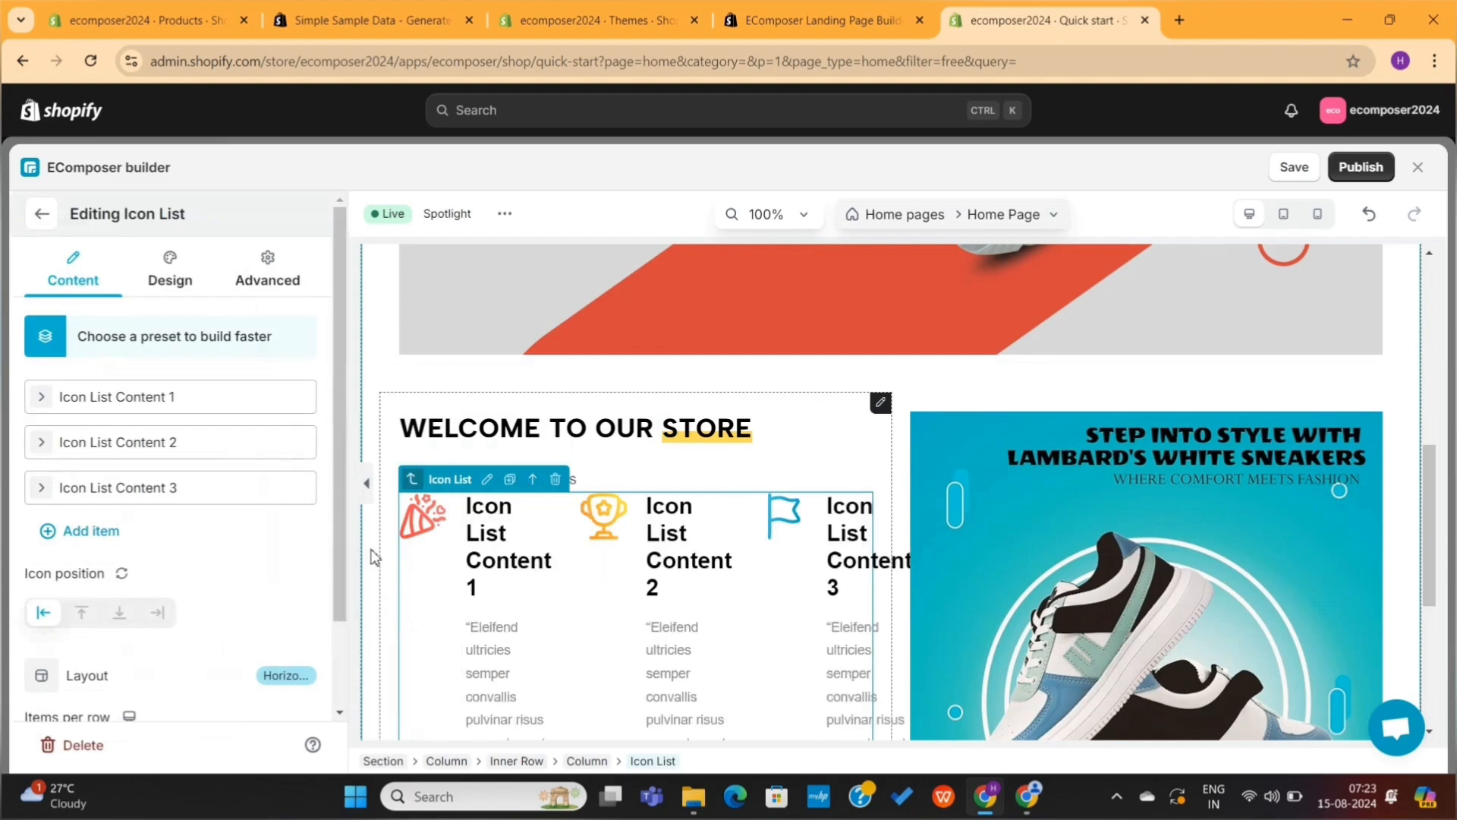
{"action": "left_click", "coordinate": [82, 613]}
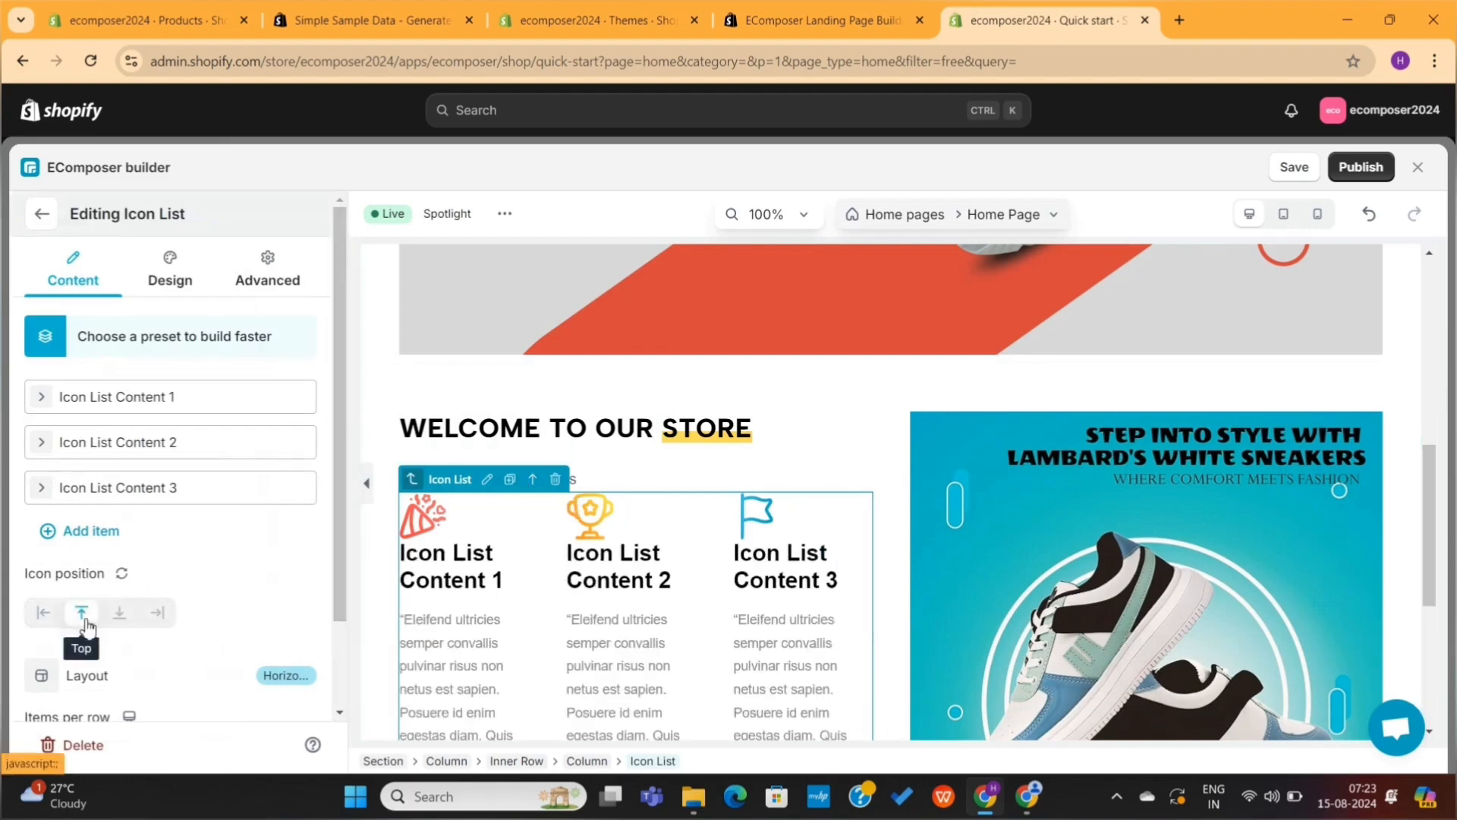
{"action": "scroll", "coordinate": [235, 561], "scroll_direction": "down", "scroll_amount": 1}
{"action": "left_click", "coordinate": [285, 589]}
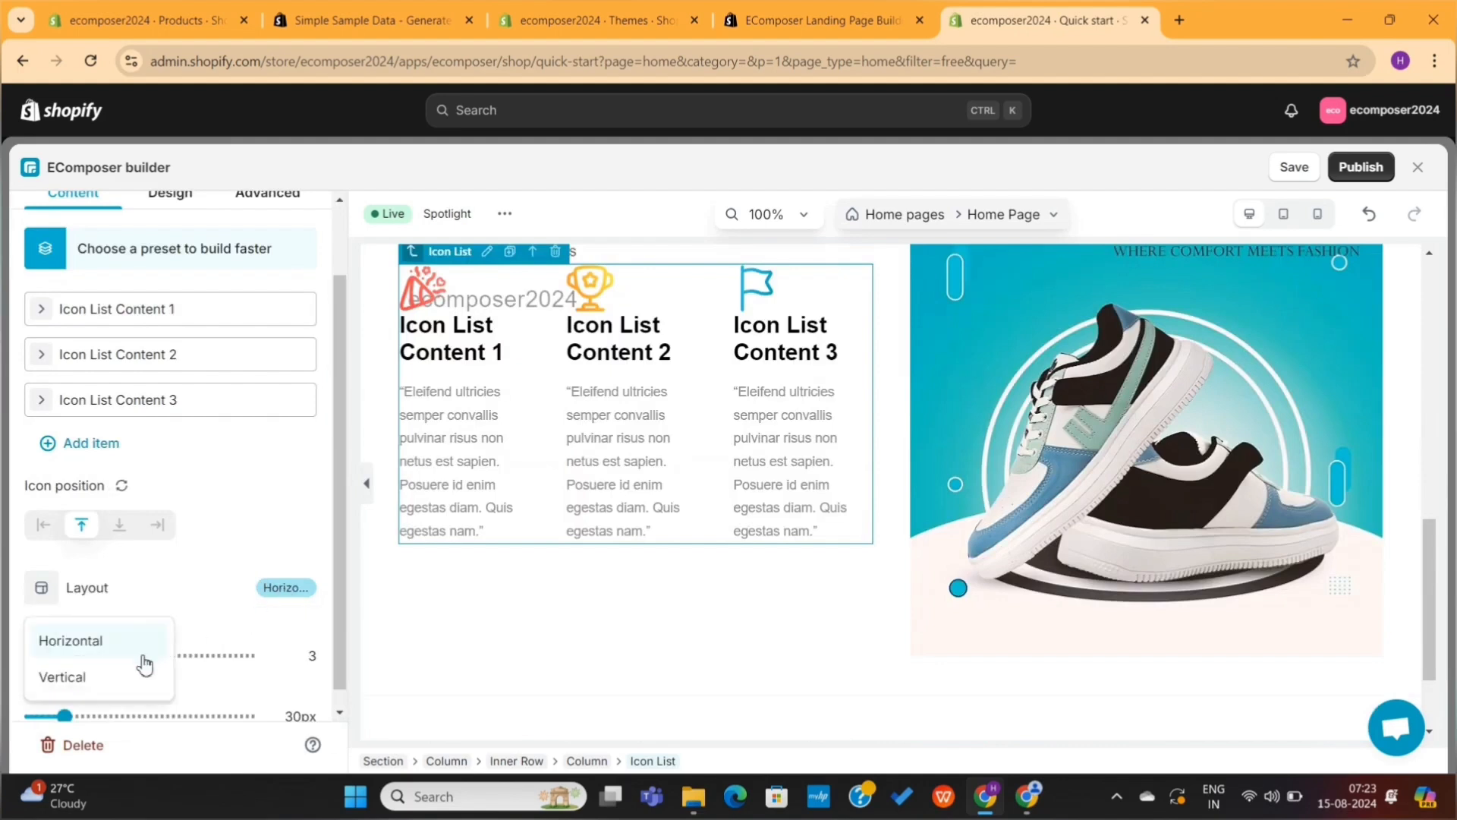
{"action": "left_click", "coordinate": [120, 710]}
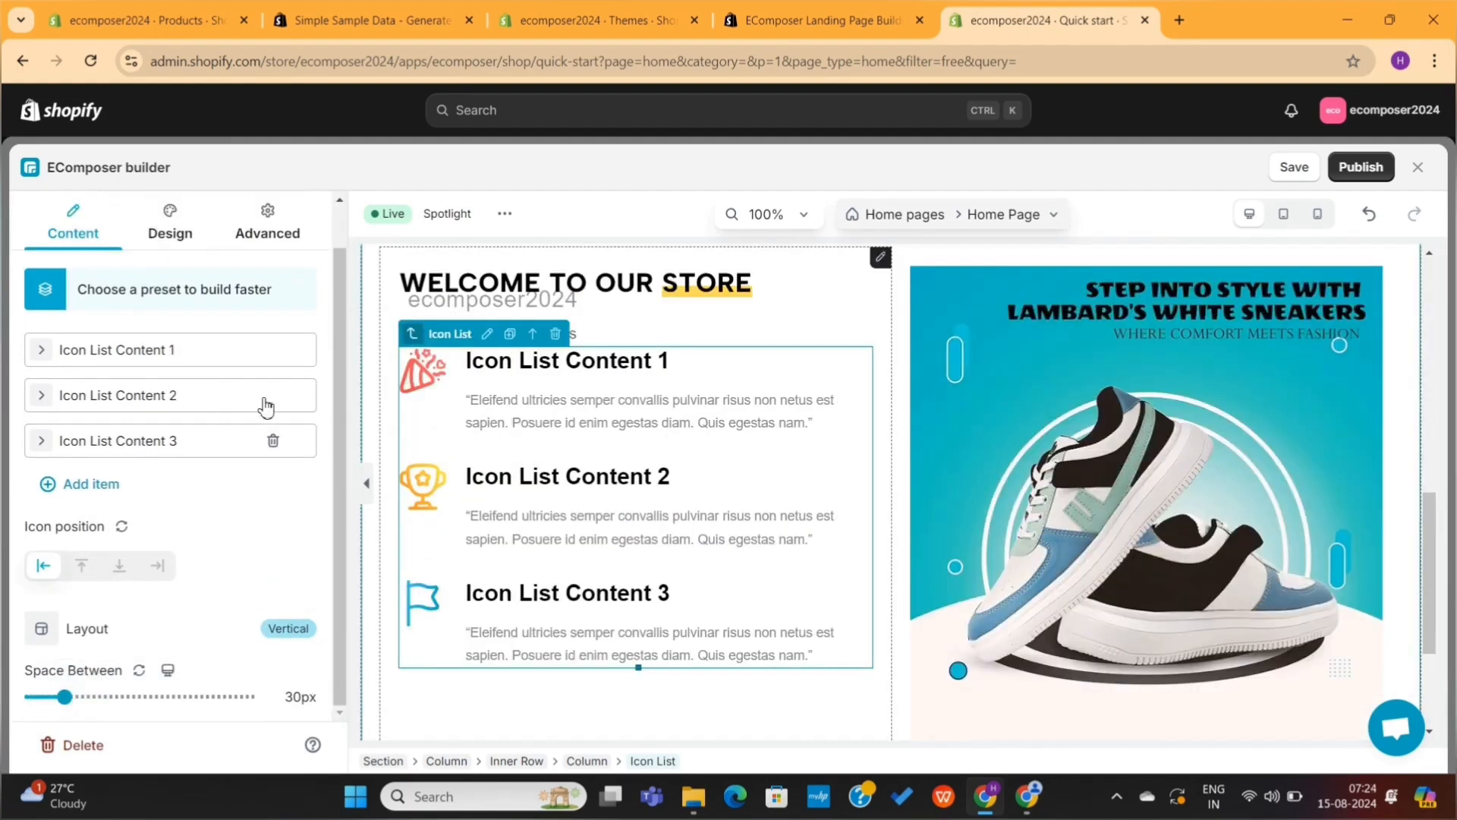
Browse the preset library for the icon list and return to the elements without applying one.
{"action": "left_click", "coordinate": [184, 301]}
{"action": "scroll", "coordinate": [213, 594], "scroll_direction": "down", "scroll_amount": 12}
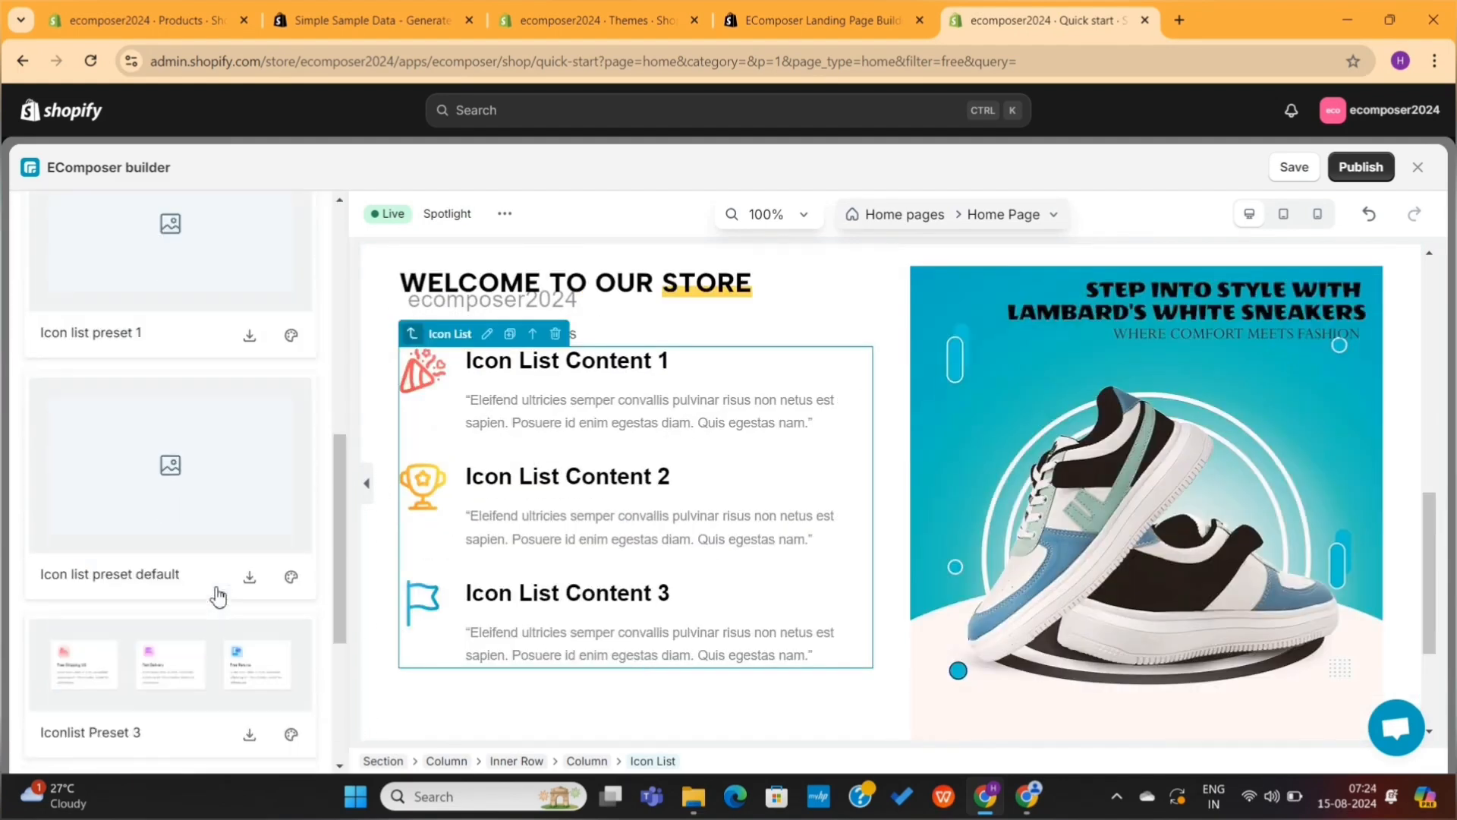
{"action": "scroll", "coordinate": [210, 683], "scroll_direction": "up", "scroll_amount": 12}
{"action": "scroll", "coordinate": [209, 680], "scroll_direction": "down", "scroll_amount": 10}
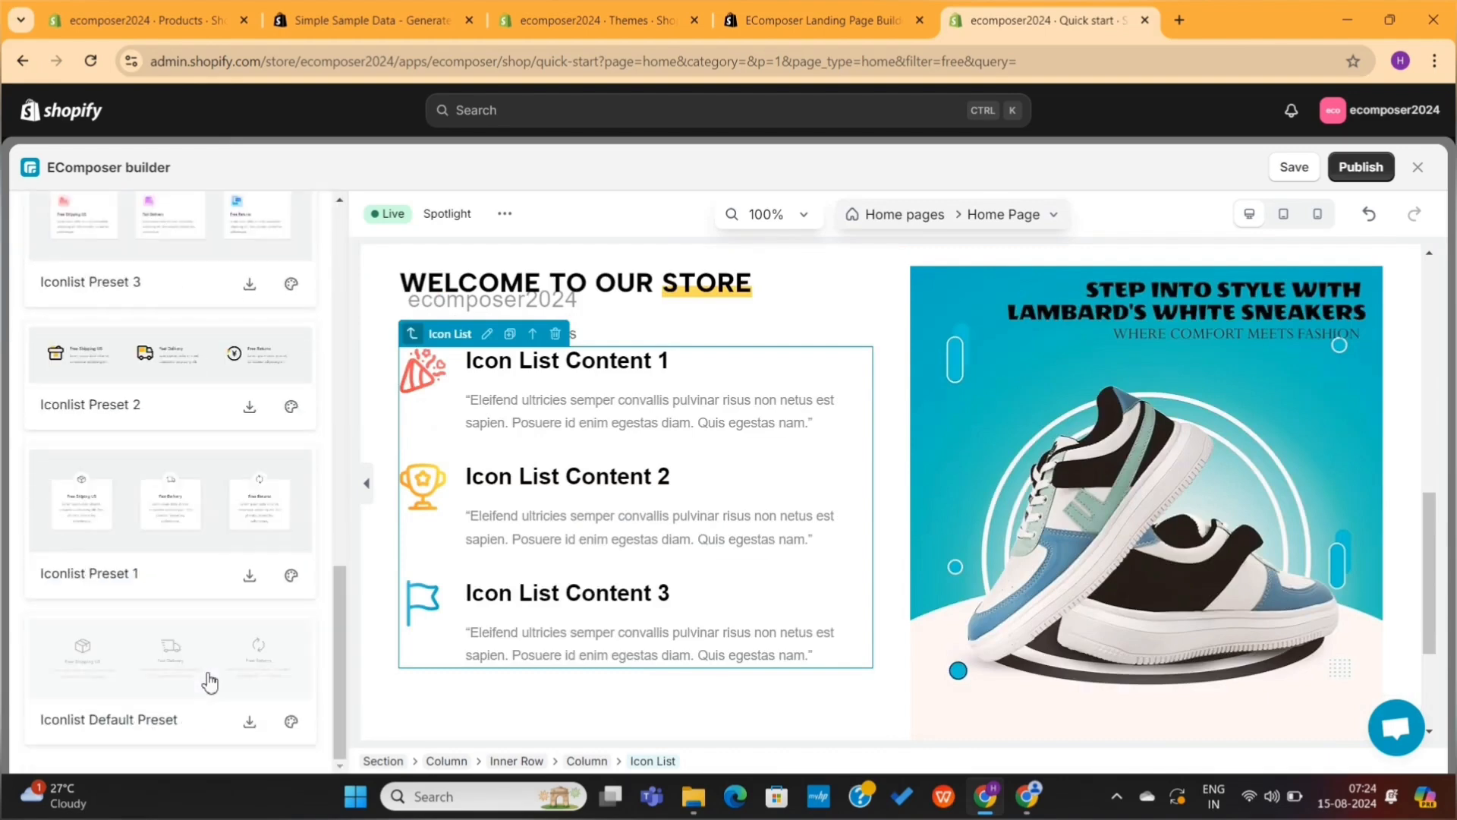
{"action": "scroll", "coordinate": [209, 680], "scroll_direction": "up", "scroll_amount": 10}
{"action": "left_click", "coordinate": [41, 216]}
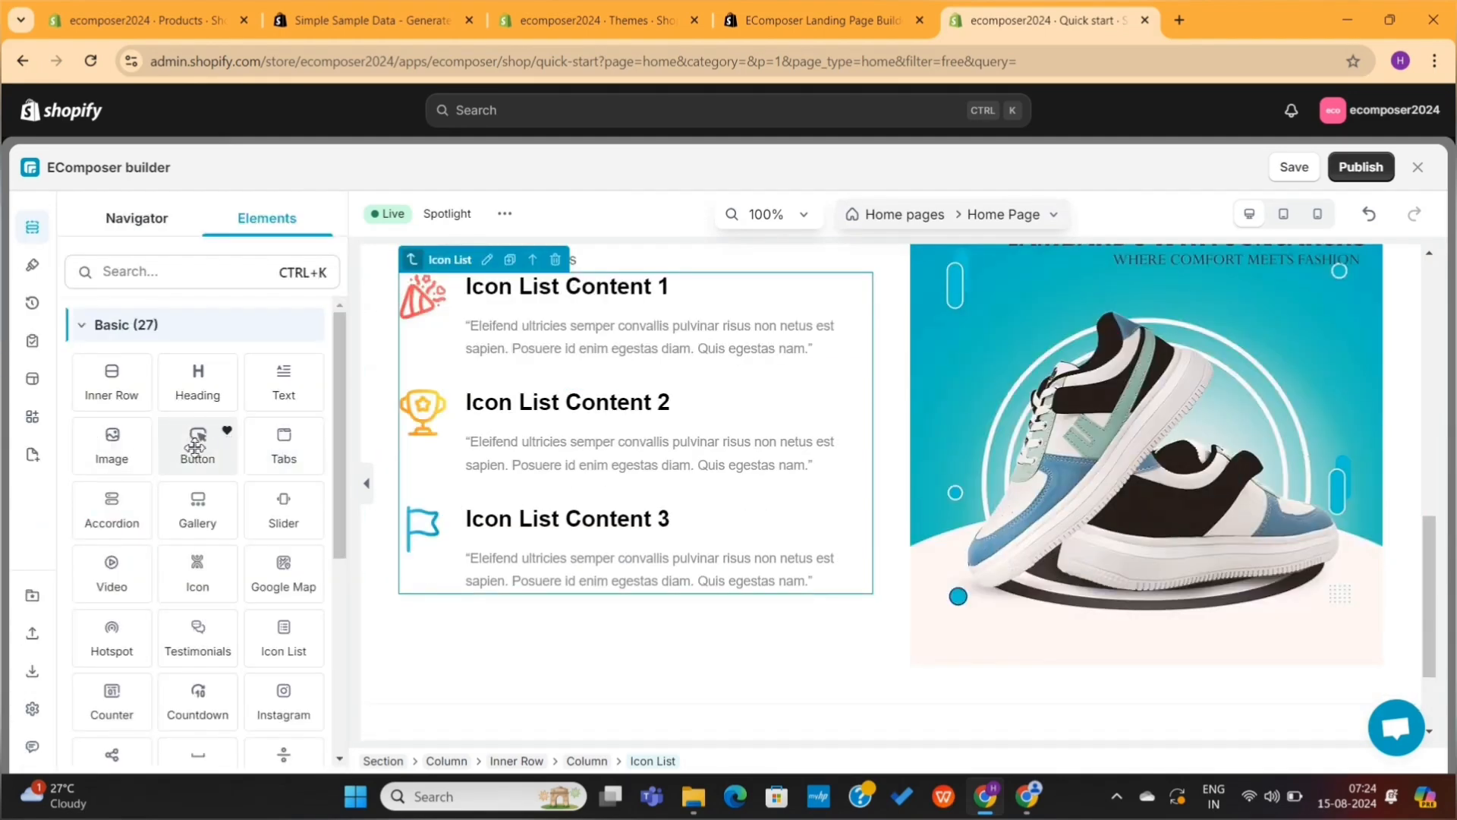
Add a Button element below the icon list and label it "Shop Now".
{"action": "left_click_drag", "start_coordinate": [202, 447], "coordinate": [515, 611]}
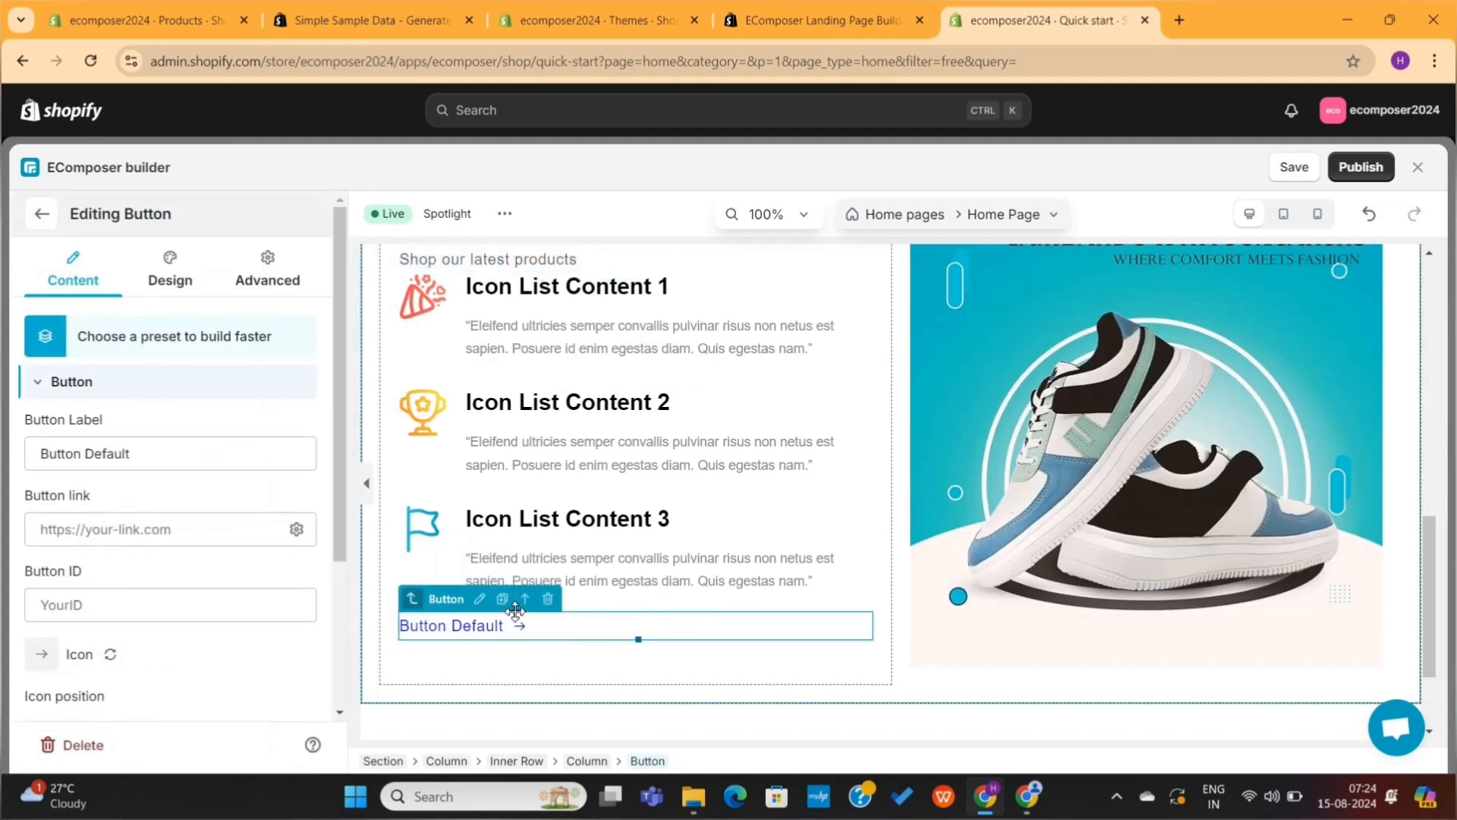
{"action": "double_click", "coordinate": [163, 450]}
{"action": "type", "text": "Shop Now"}
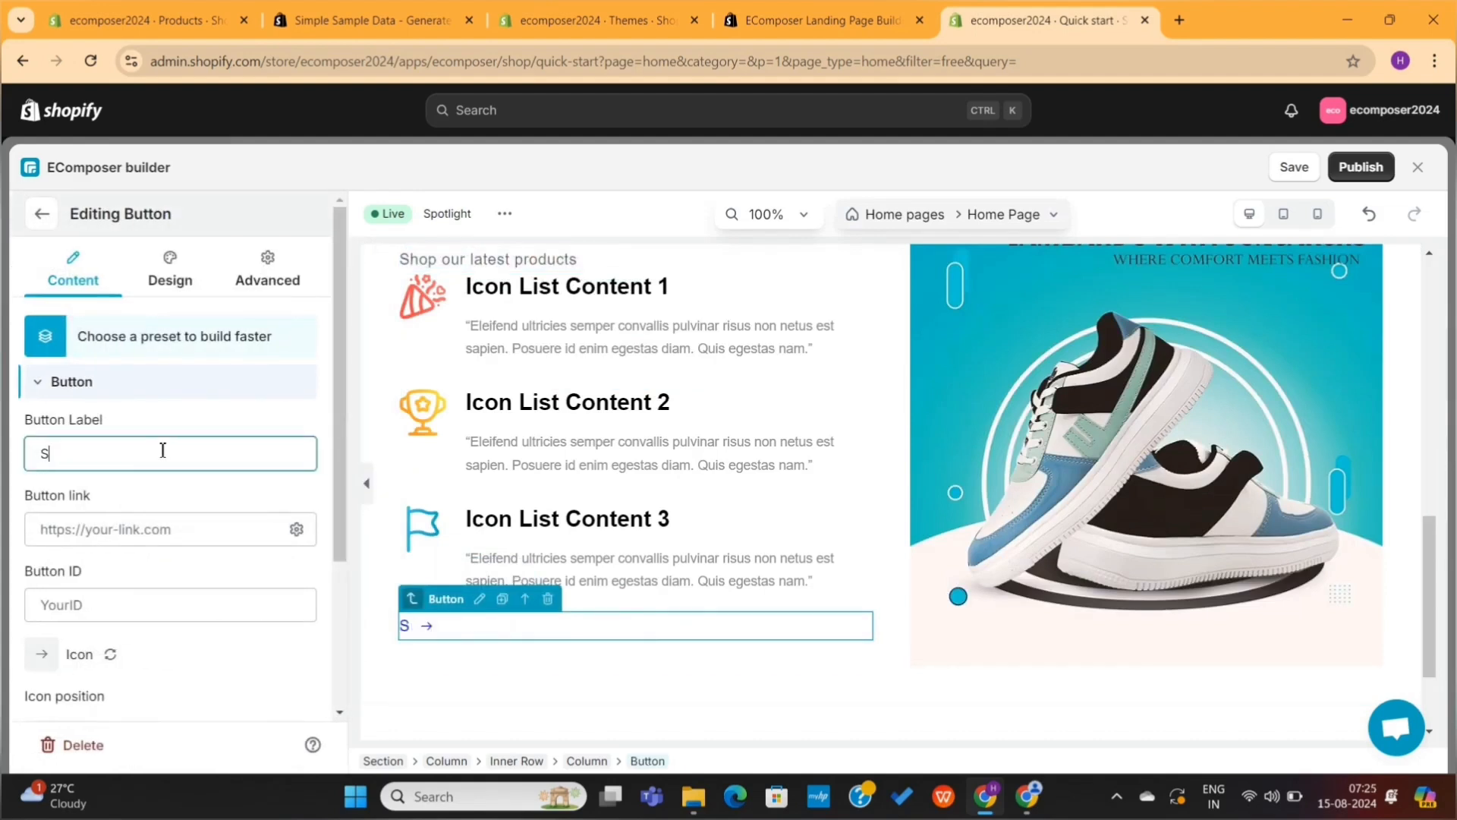
Apply the "Button 25" preset to the button and restore its label to "Shop Now".
{"action": "left_click", "coordinate": [96, 334]}
{"action": "scroll", "coordinate": [185, 445], "scroll_direction": "down", "scroll_amount": 5}
{"action": "left_click", "coordinate": [189, 511]}
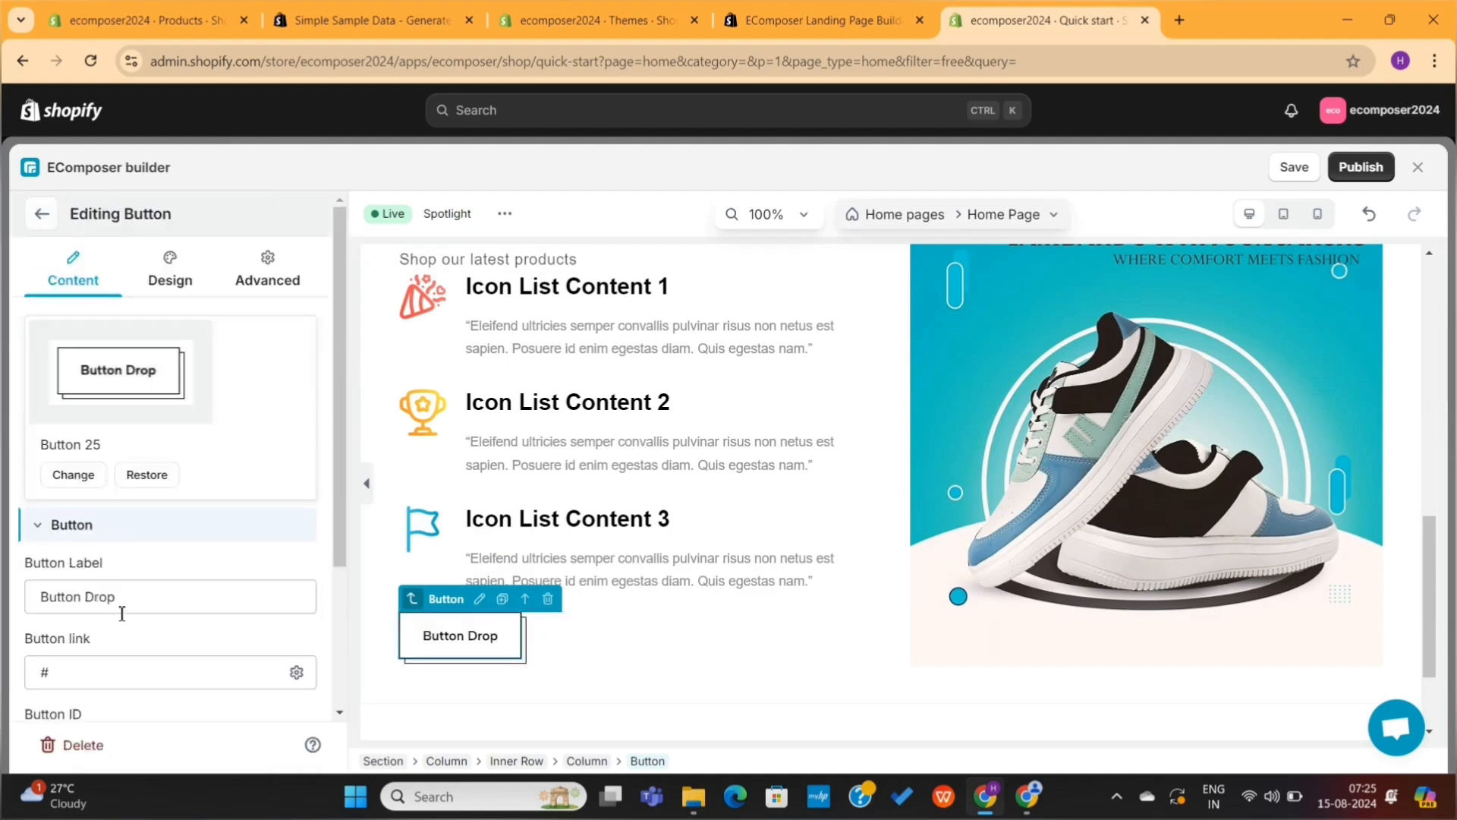
{"action": "type", "text": "Shop Now"}
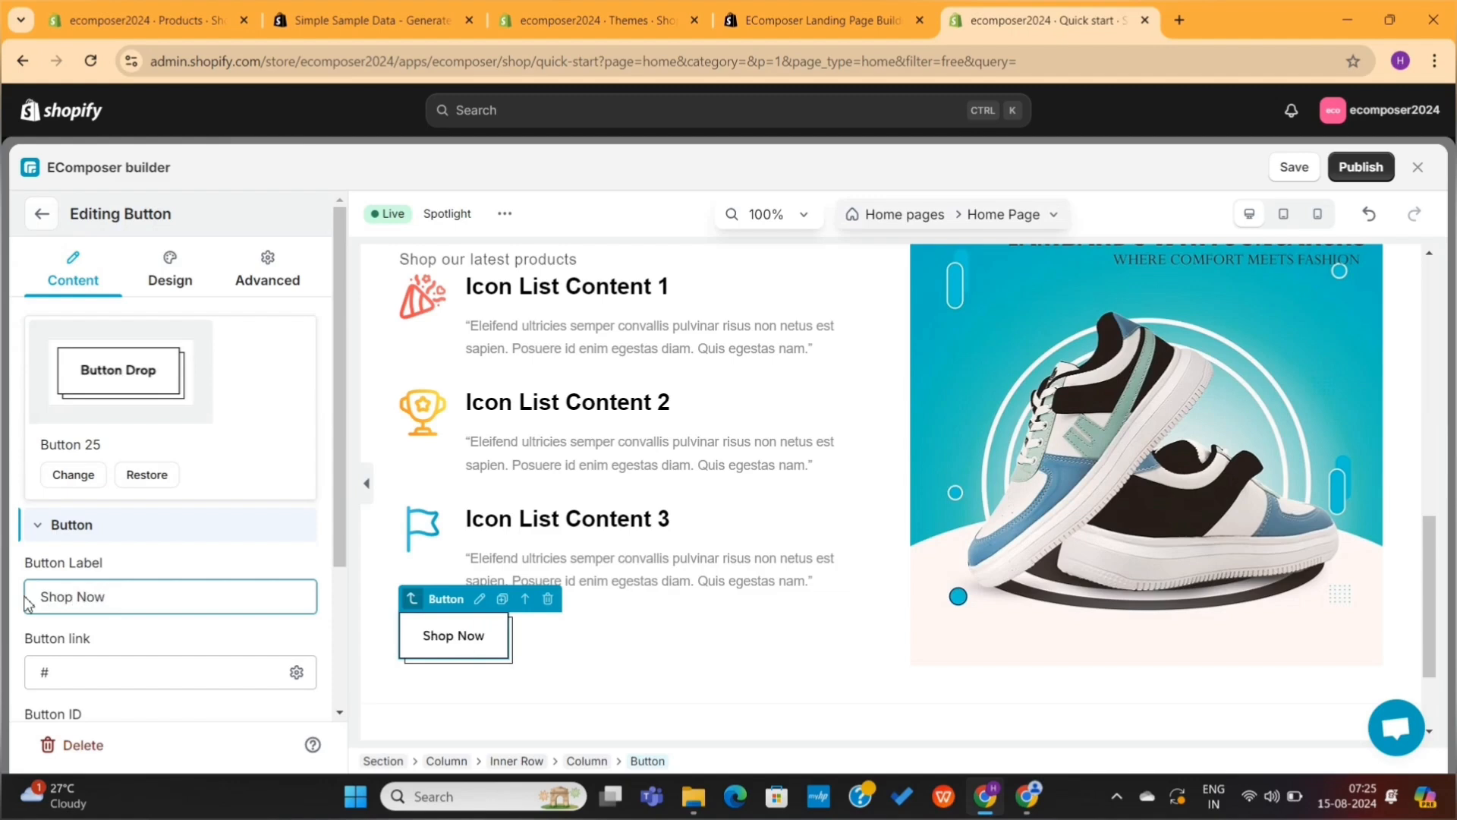
Replace the "Shop Now" button's link with the Adidas collection, /collections/adidas.
{"action": "scroll", "coordinate": [76, 585], "scroll_direction": "down", "scroll_amount": 2}
{"action": "left_click", "coordinate": [294, 571]}
{"action": "left_click", "coordinate": [104, 305]}
{"action": "key", "text": "BackSpace"}
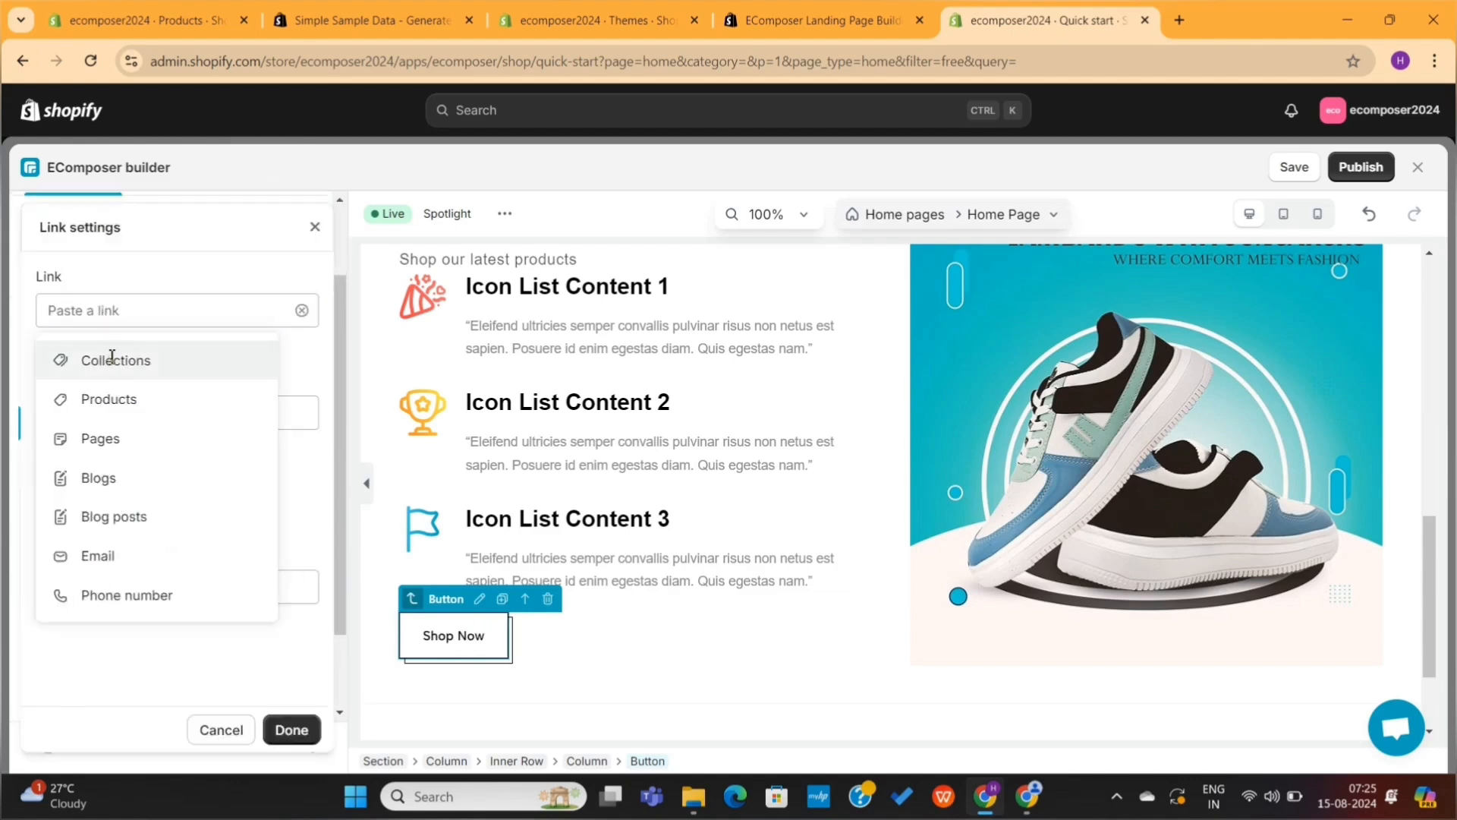
{"action": "left_click", "coordinate": [112, 355]}
{"action": "scroll", "coordinate": [179, 479], "scroll_direction": "down", "scroll_amount": 5}
{"action": "scroll", "coordinate": [163, 595], "scroll_direction": "up", "scroll_amount": 5}
{"action": "left_click", "coordinate": [192, 410]}
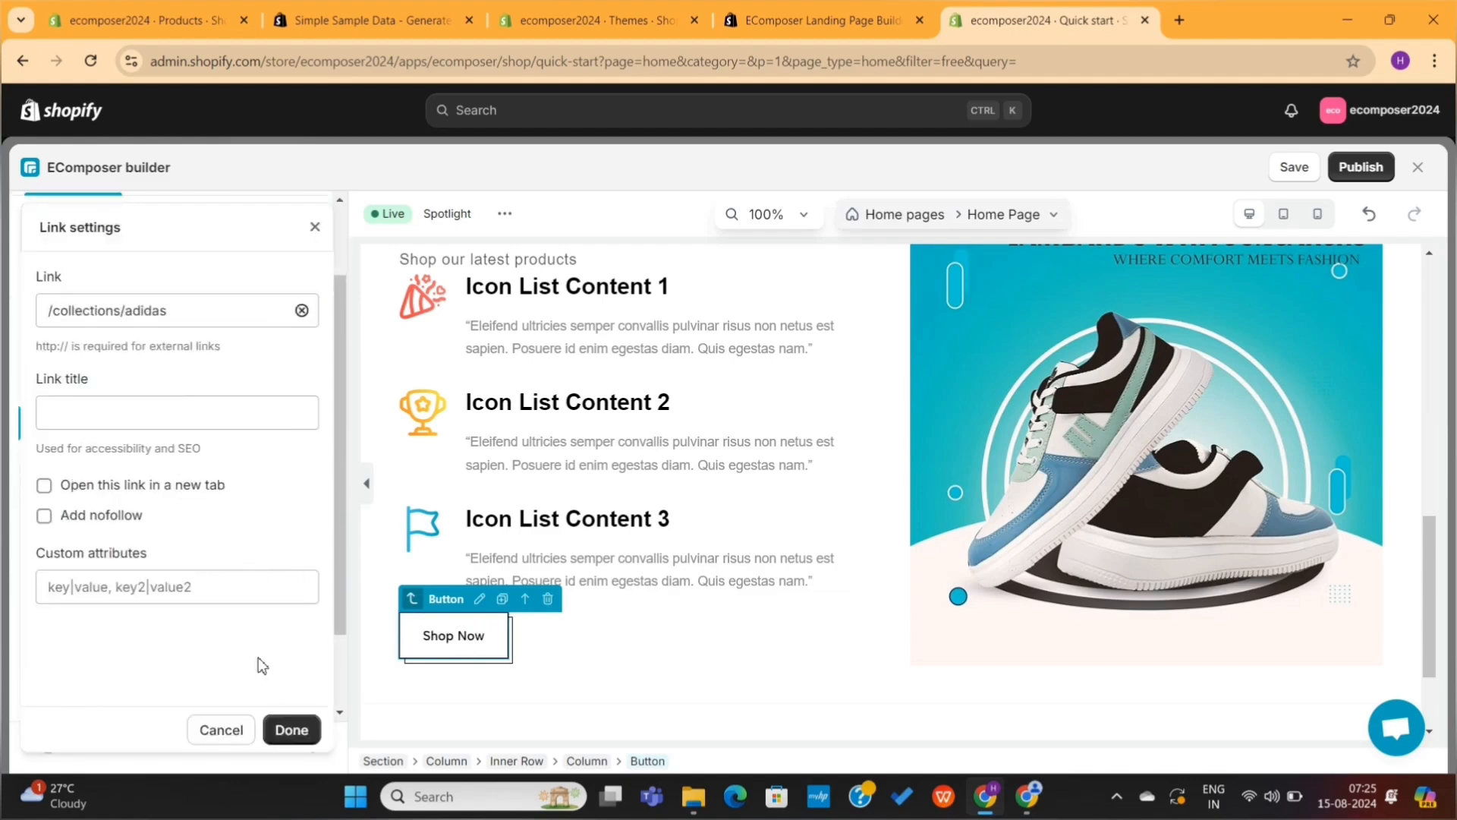
{"action": "left_click", "coordinate": [291, 729]}
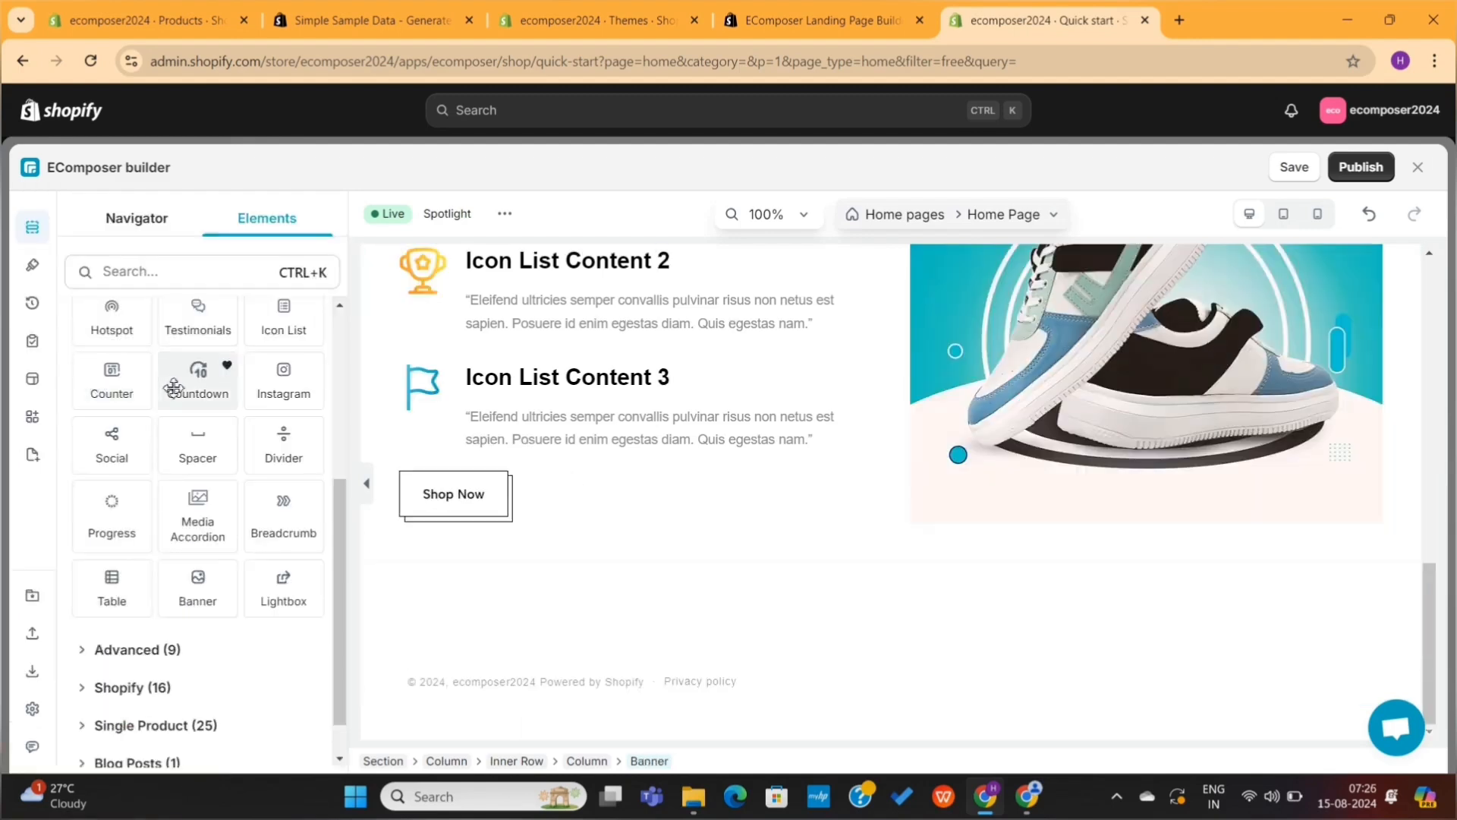
Add a Video element below the two-column welcome section.
{"action": "scroll", "coordinate": [174, 388], "scroll_direction": "up", "scroll_amount": 2}
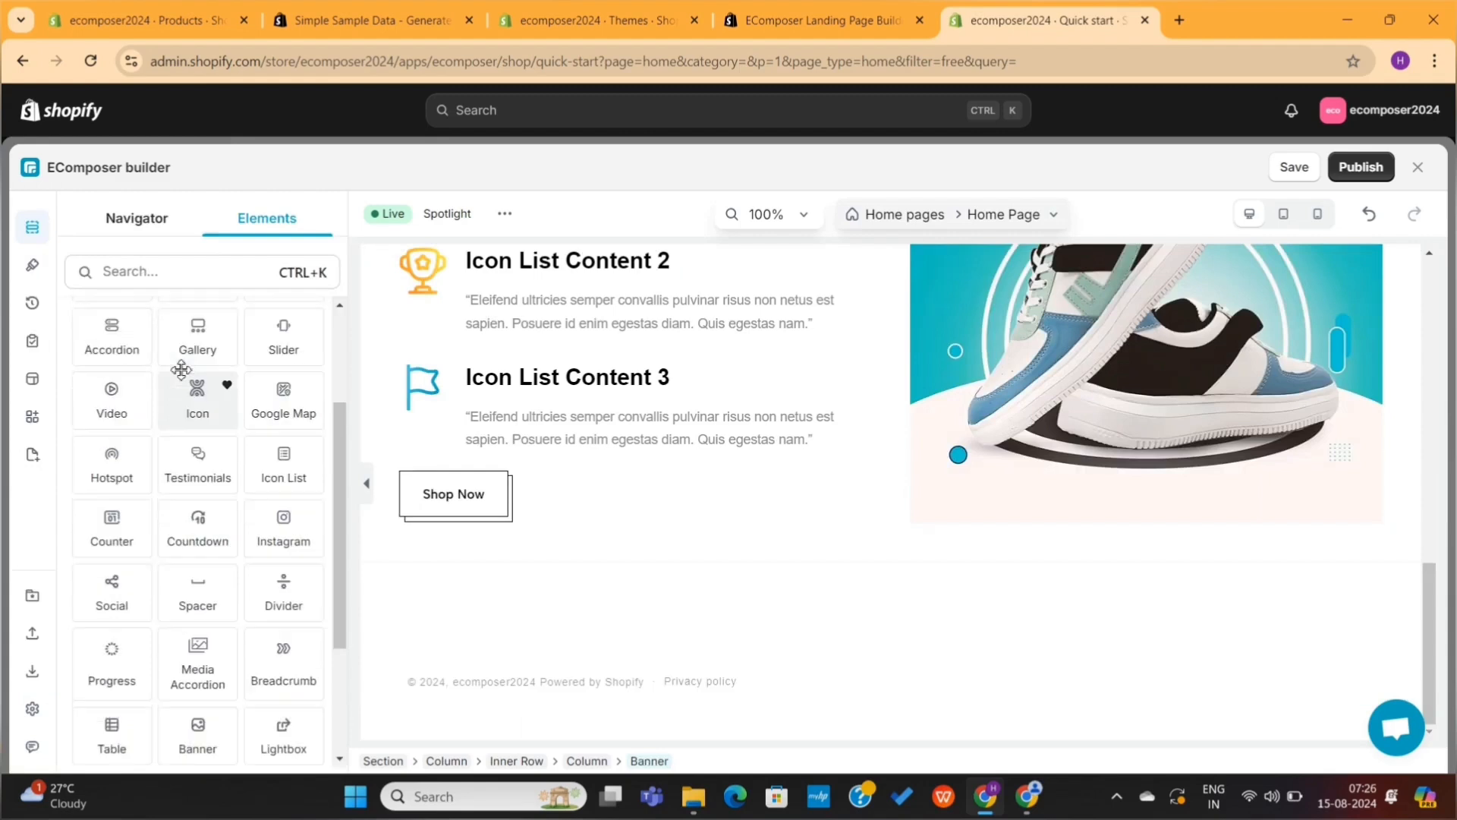
{"action": "scroll", "coordinate": [180, 370], "scroll_direction": "up", "scroll_amount": 1}
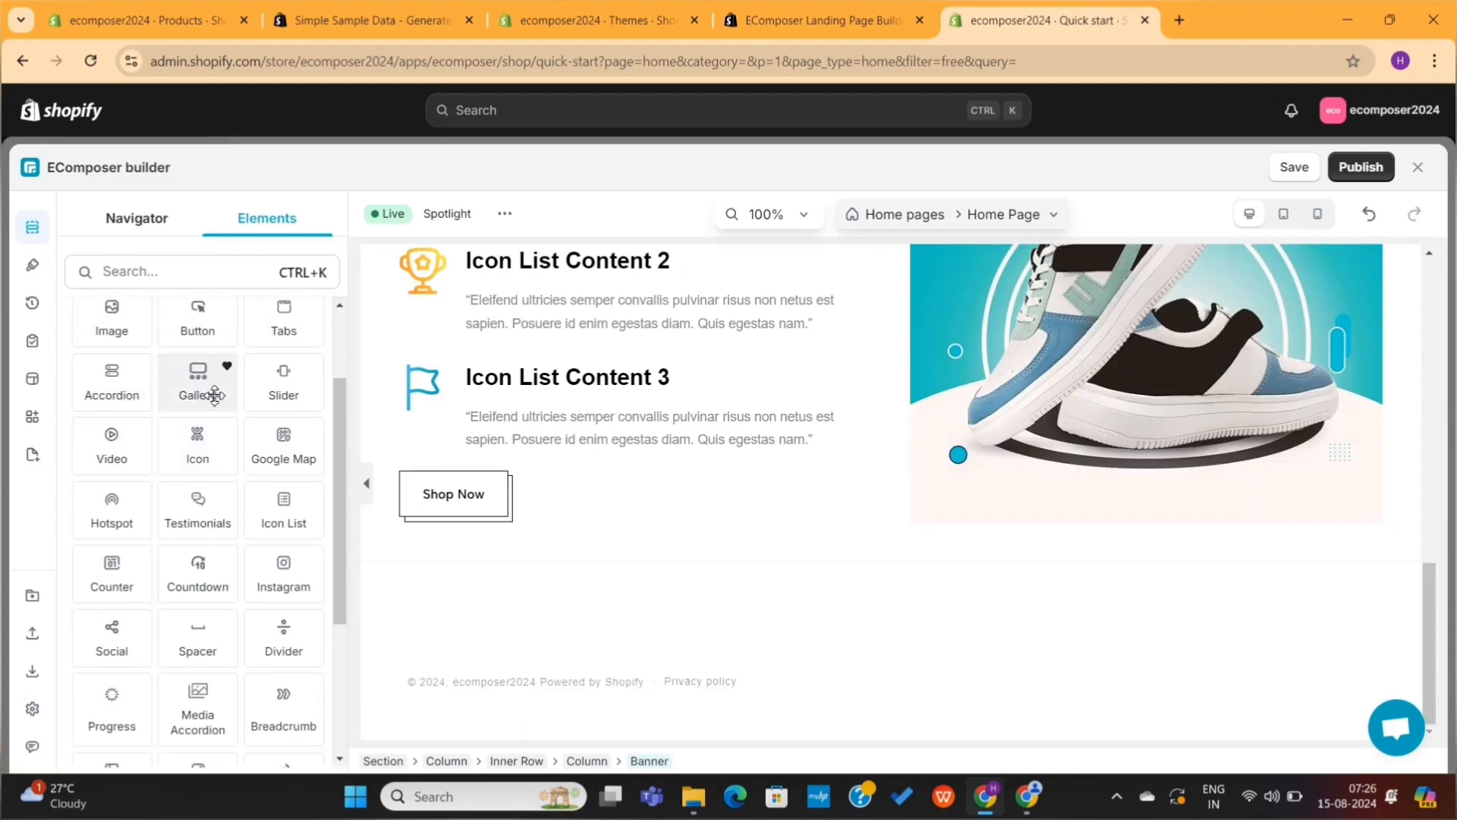
{"action": "left_click_drag", "start_coordinate": [116, 459], "coordinate": [504, 580]}
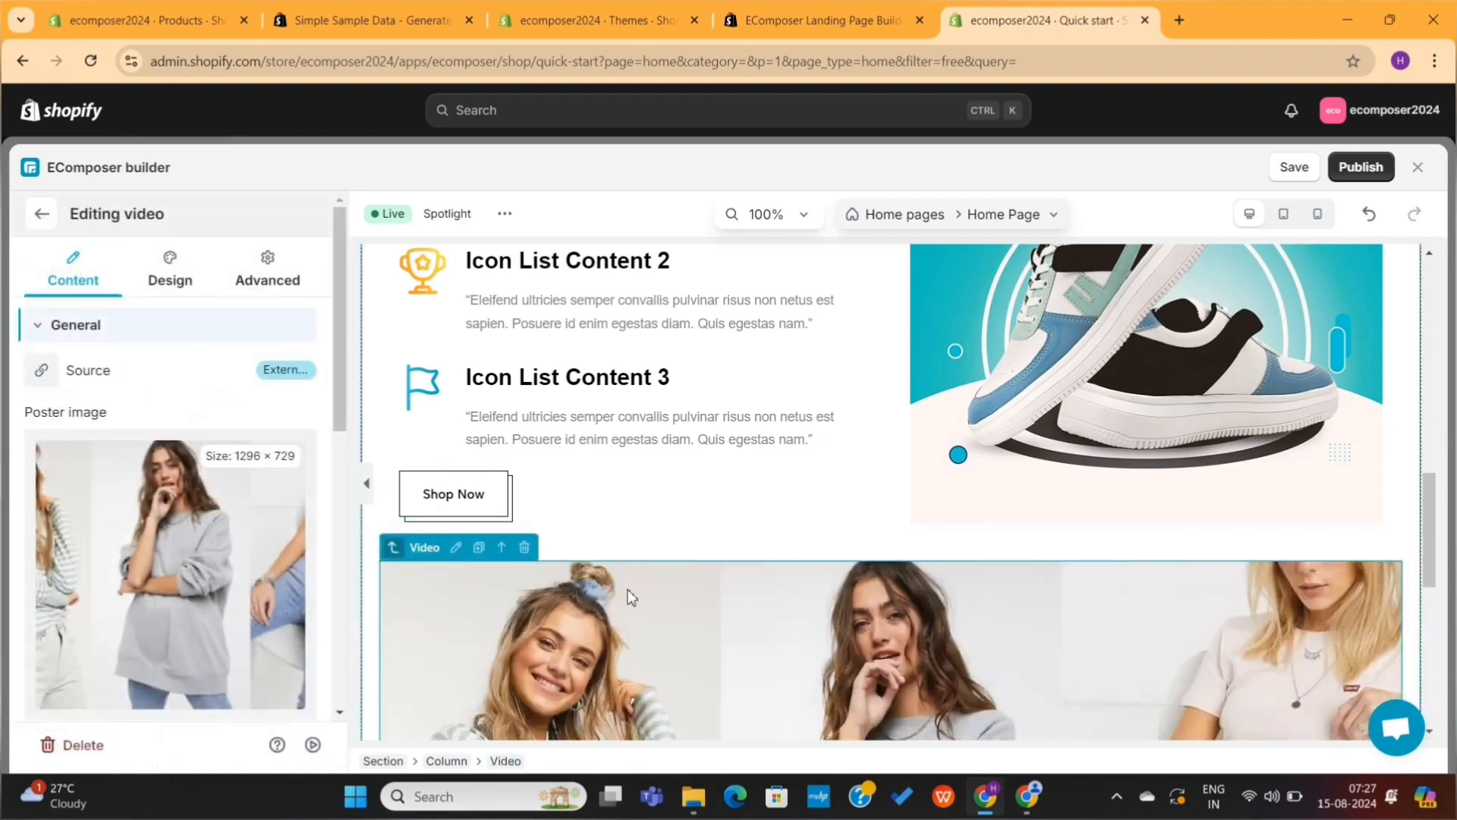
{"action": "scroll", "coordinate": [627, 589], "scroll_direction": "down", "scroll_amount": 4}
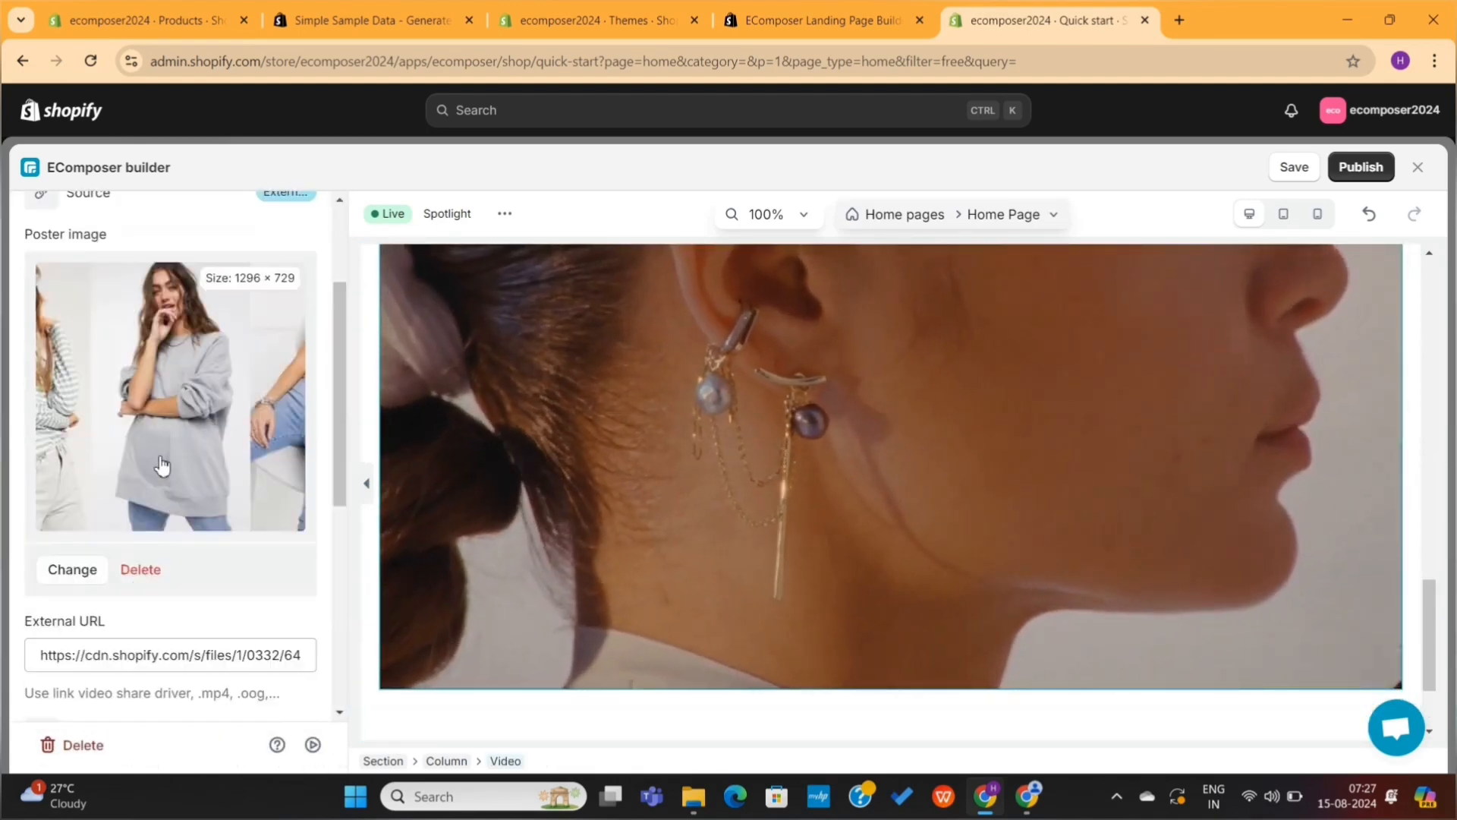
Clear the external URL of the video and delete the Video element from the page.
{"action": "scroll", "coordinate": [162, 466], "scroll_direction": "down", "scroll_amount": 2}
{"action": "triple_click", "coordinate": [164, 494]}
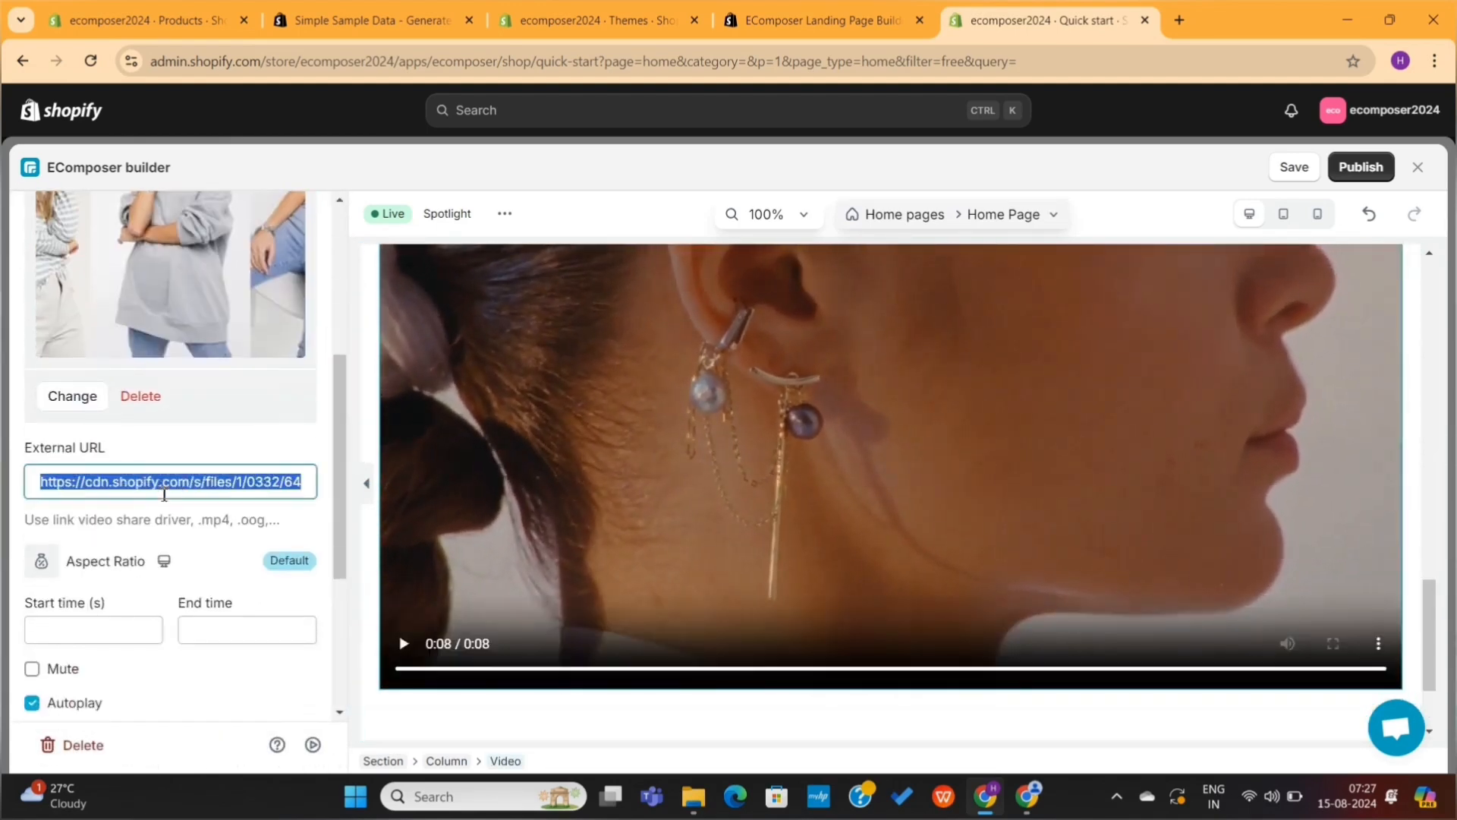
{"action": "key", "text": "BackSpace"}
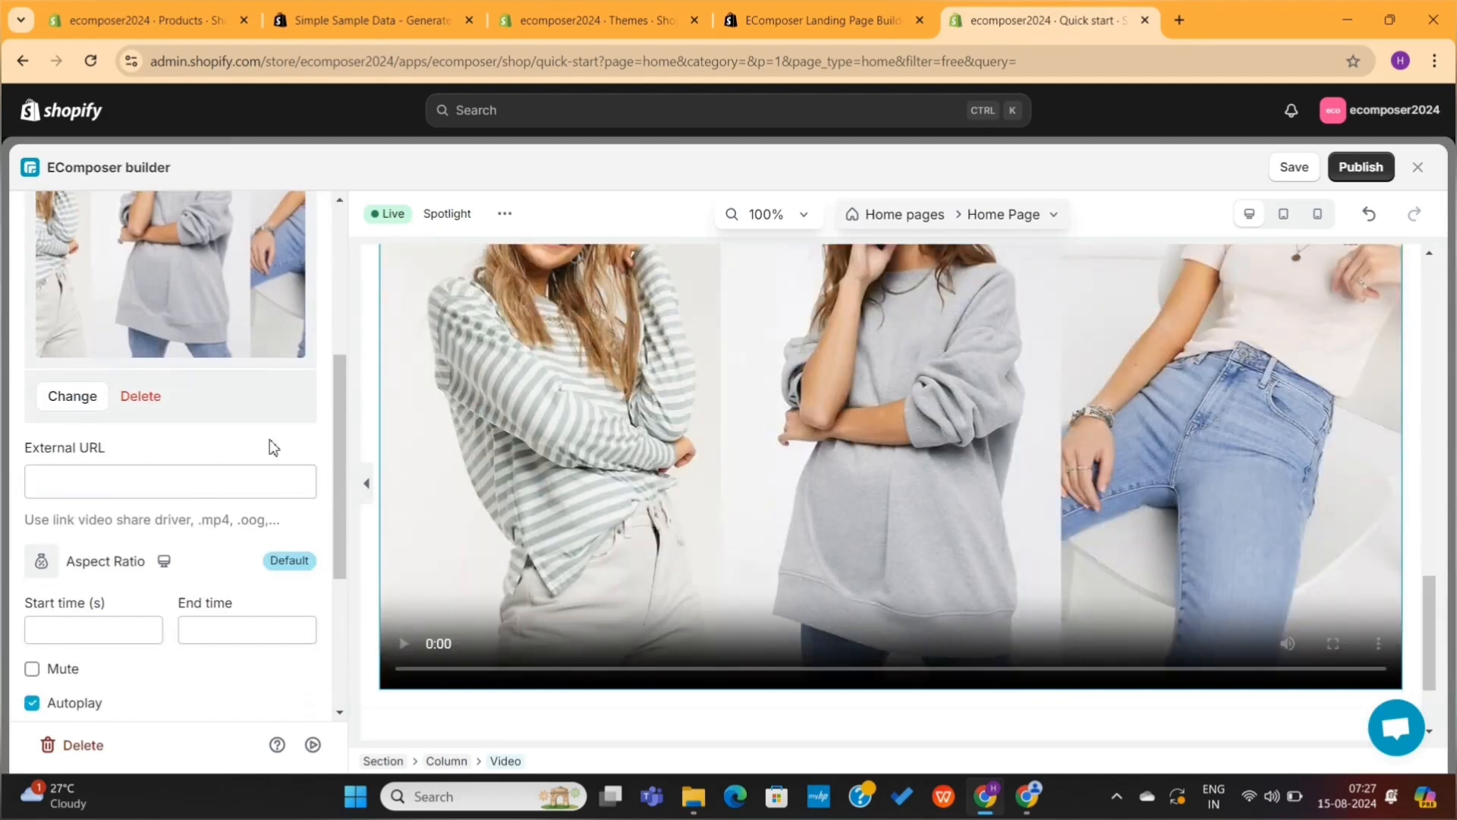
{"action": "scroll", "coordinate": [273, 448], "scroll_direction": "down", "scroll_amount": 2}
{"action": "scroll", "coordinate": [273, 447], "scroll_direction": "down", "scroll_amount": 1}
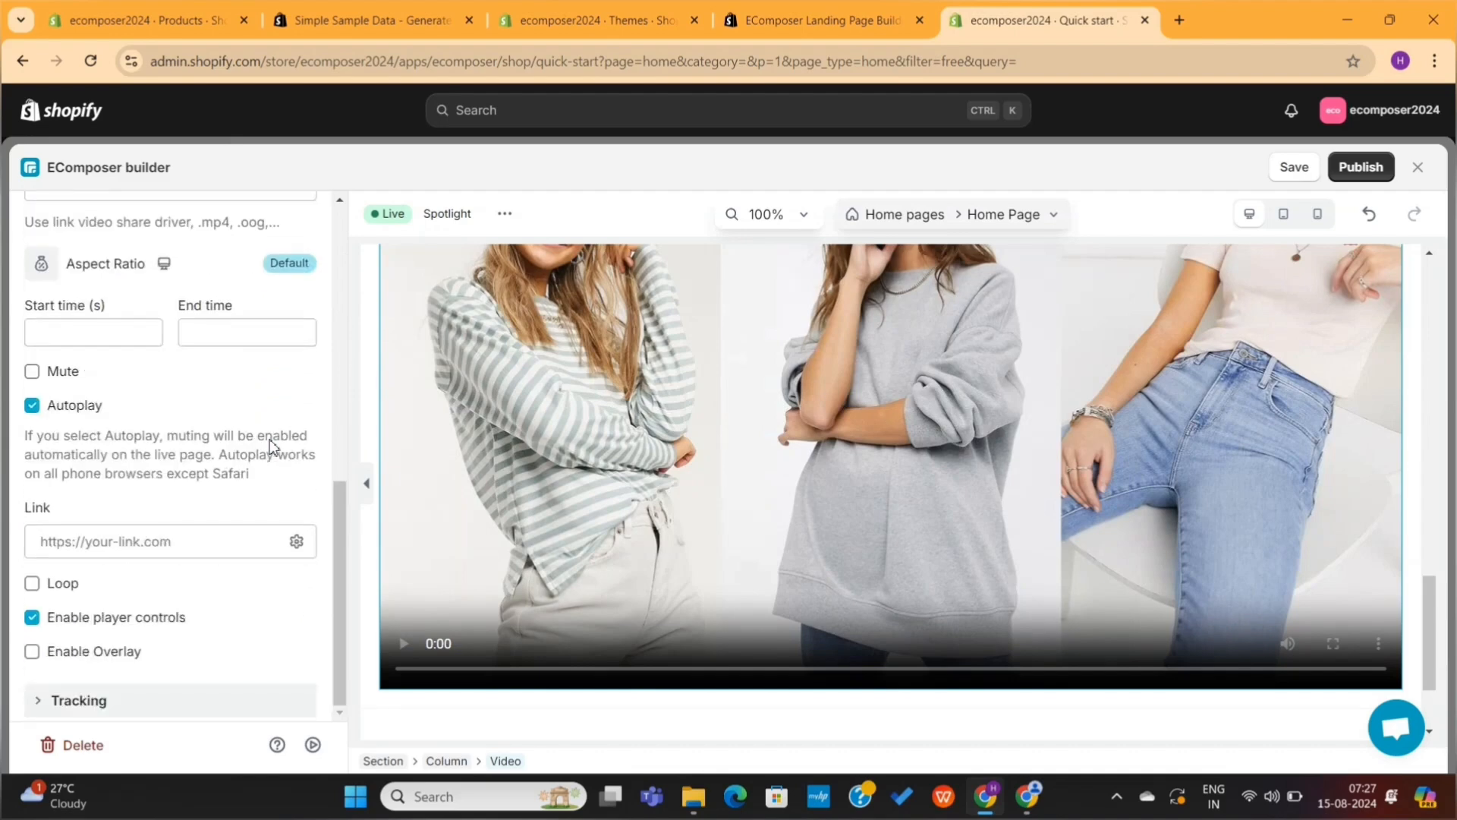
{"action": "left_click", "coordinate": [82, 745]}
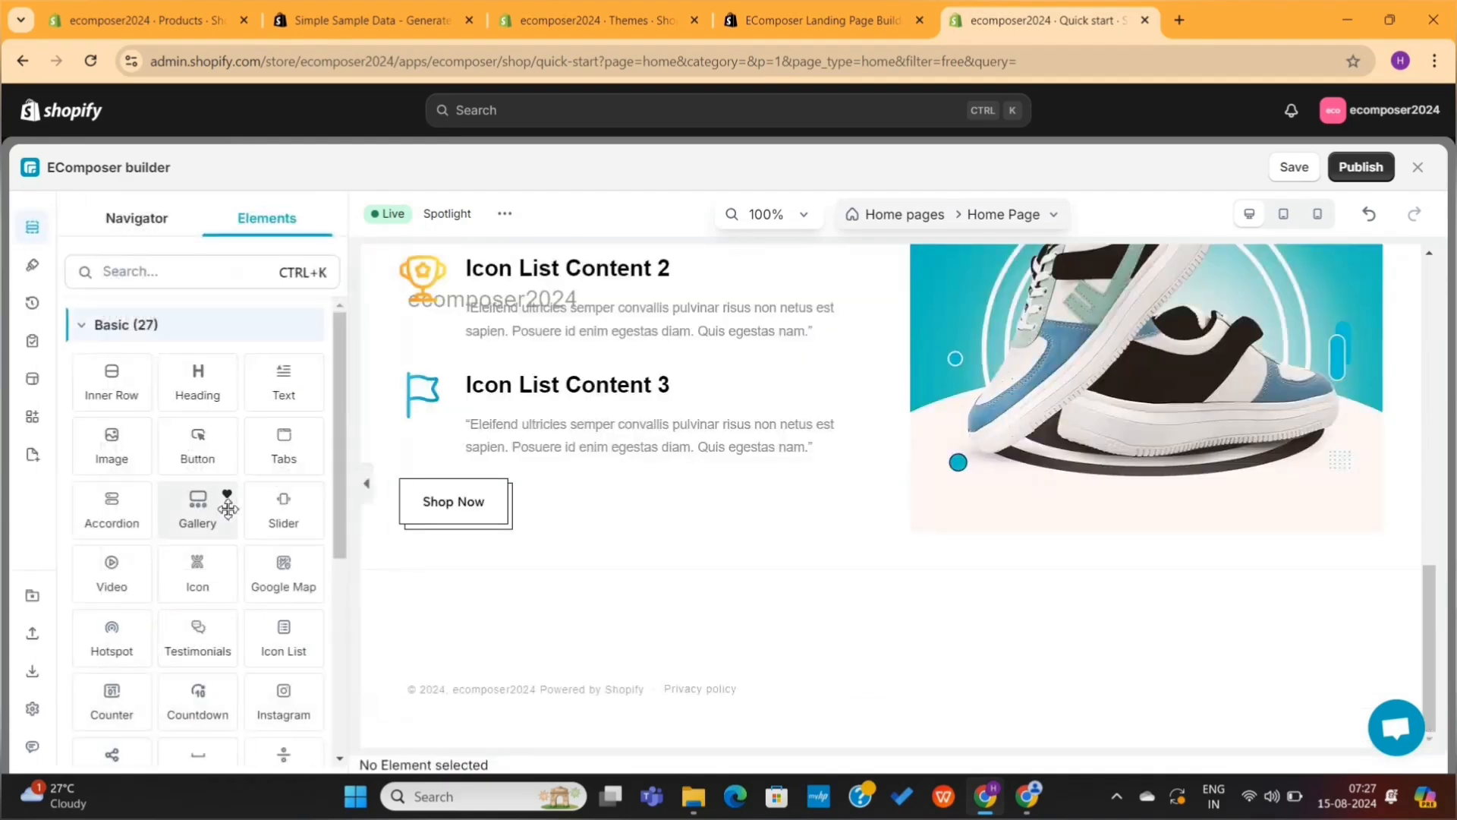
Add a Gallery element below the welcome section and fill its first placeholder with the top-view image of the black lace-up sneakers.
{"action": "left_click_drag", "start_coordinate": [194, 514], "coordinate": [499, 548]}
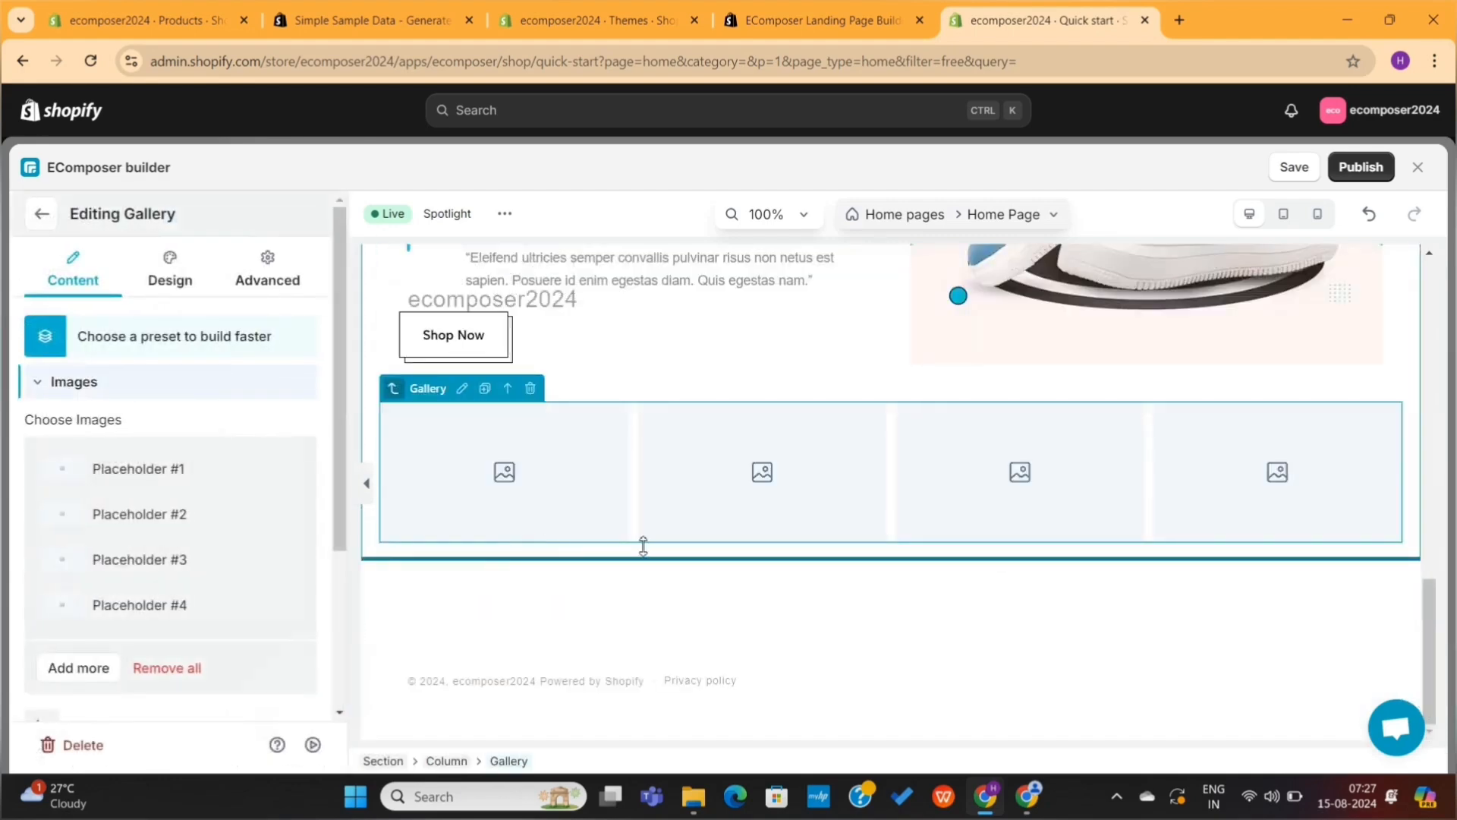
{"action": "left_click", "coordinate": [145, 471]}
{"action": "scroll", "coordinate": [709, 604], "scroll_direction": "down", "scroll_amount": 10}
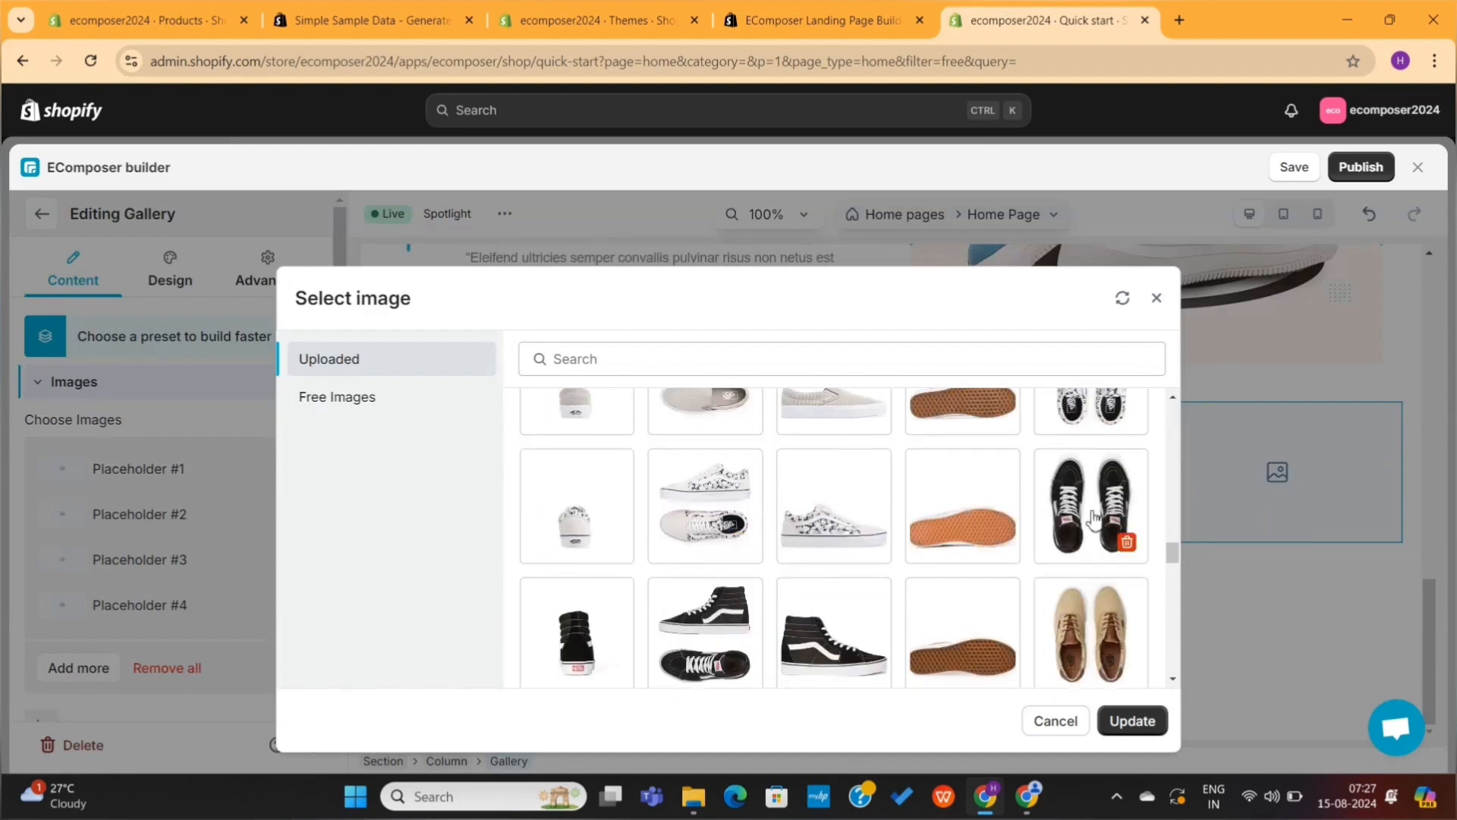
{"action": "left_click", "coordinate": [1093, 519]}
{"action": "left_click", "coordinate": [1132, 721]}
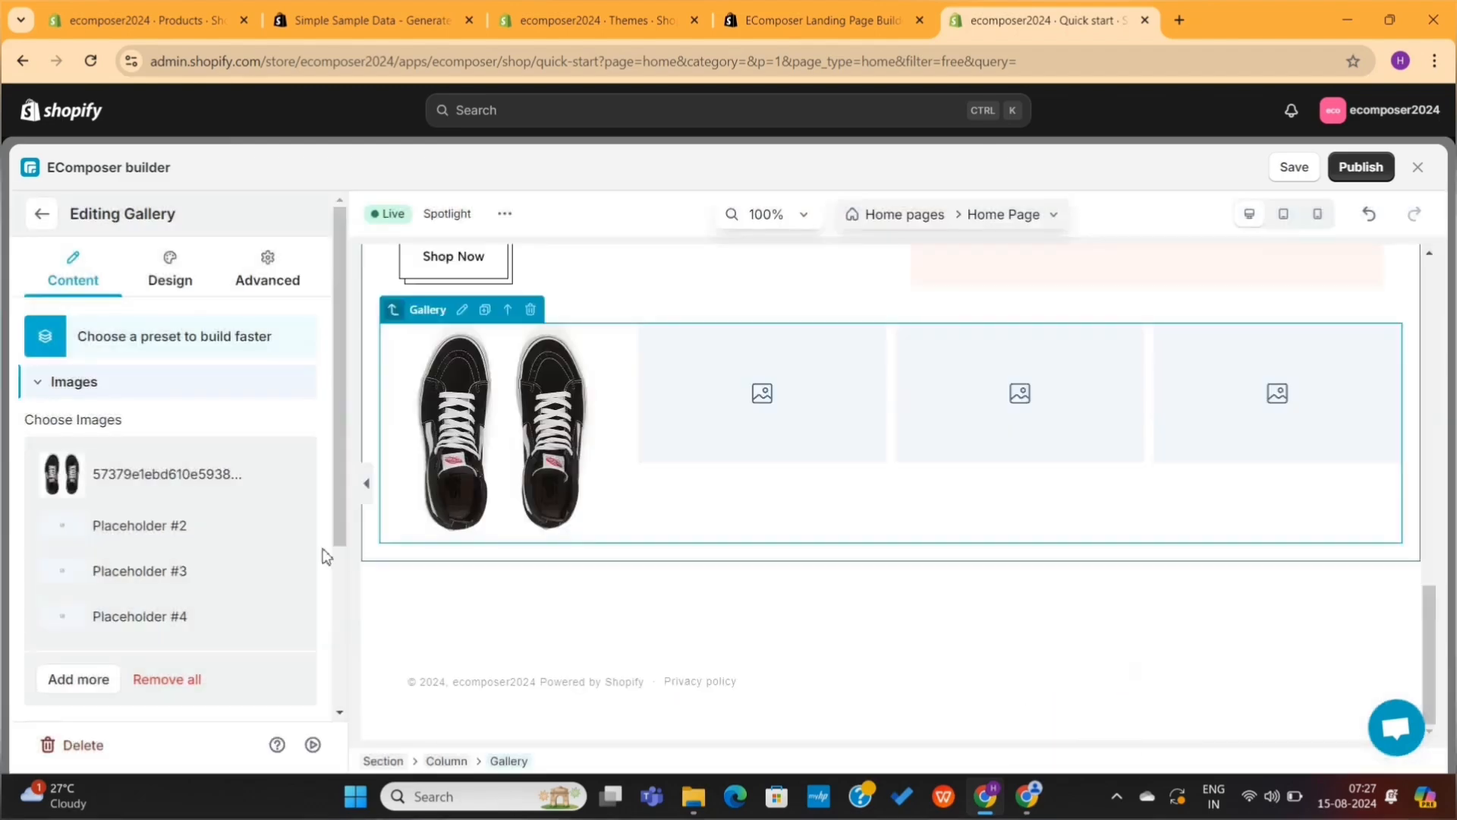